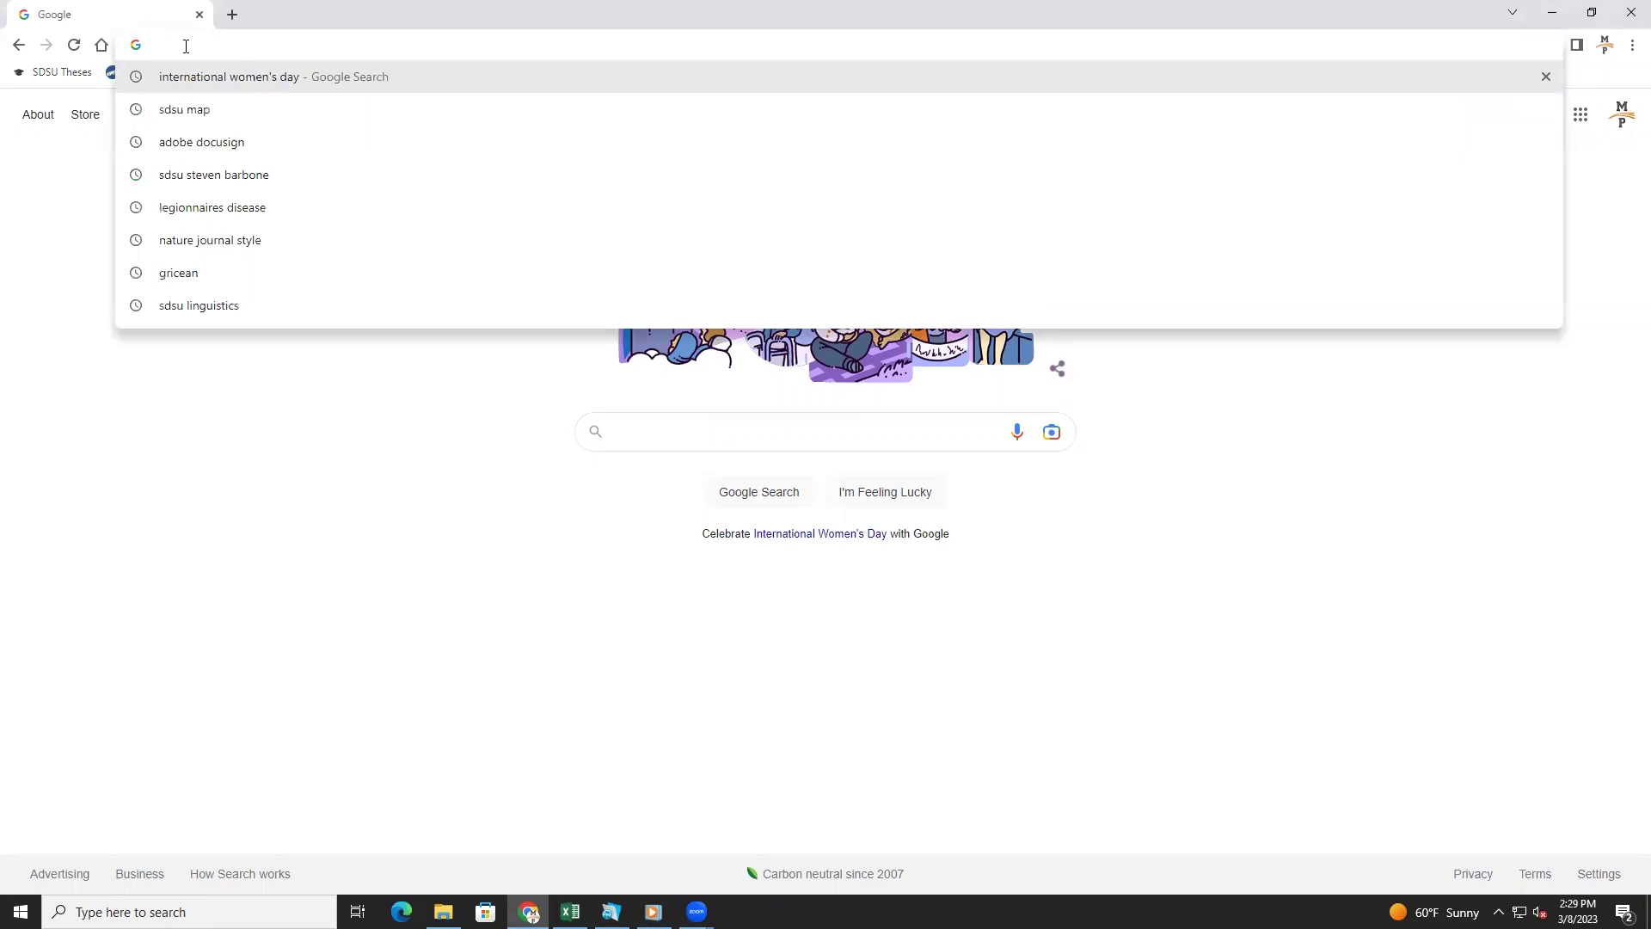
Get the SDSU Thesis Template (Link1_SDSU_Template.dotx) from montezumapublishing.com's SDSU Thesis/Dissertation formatting templates
text(montezumapublishing.com)
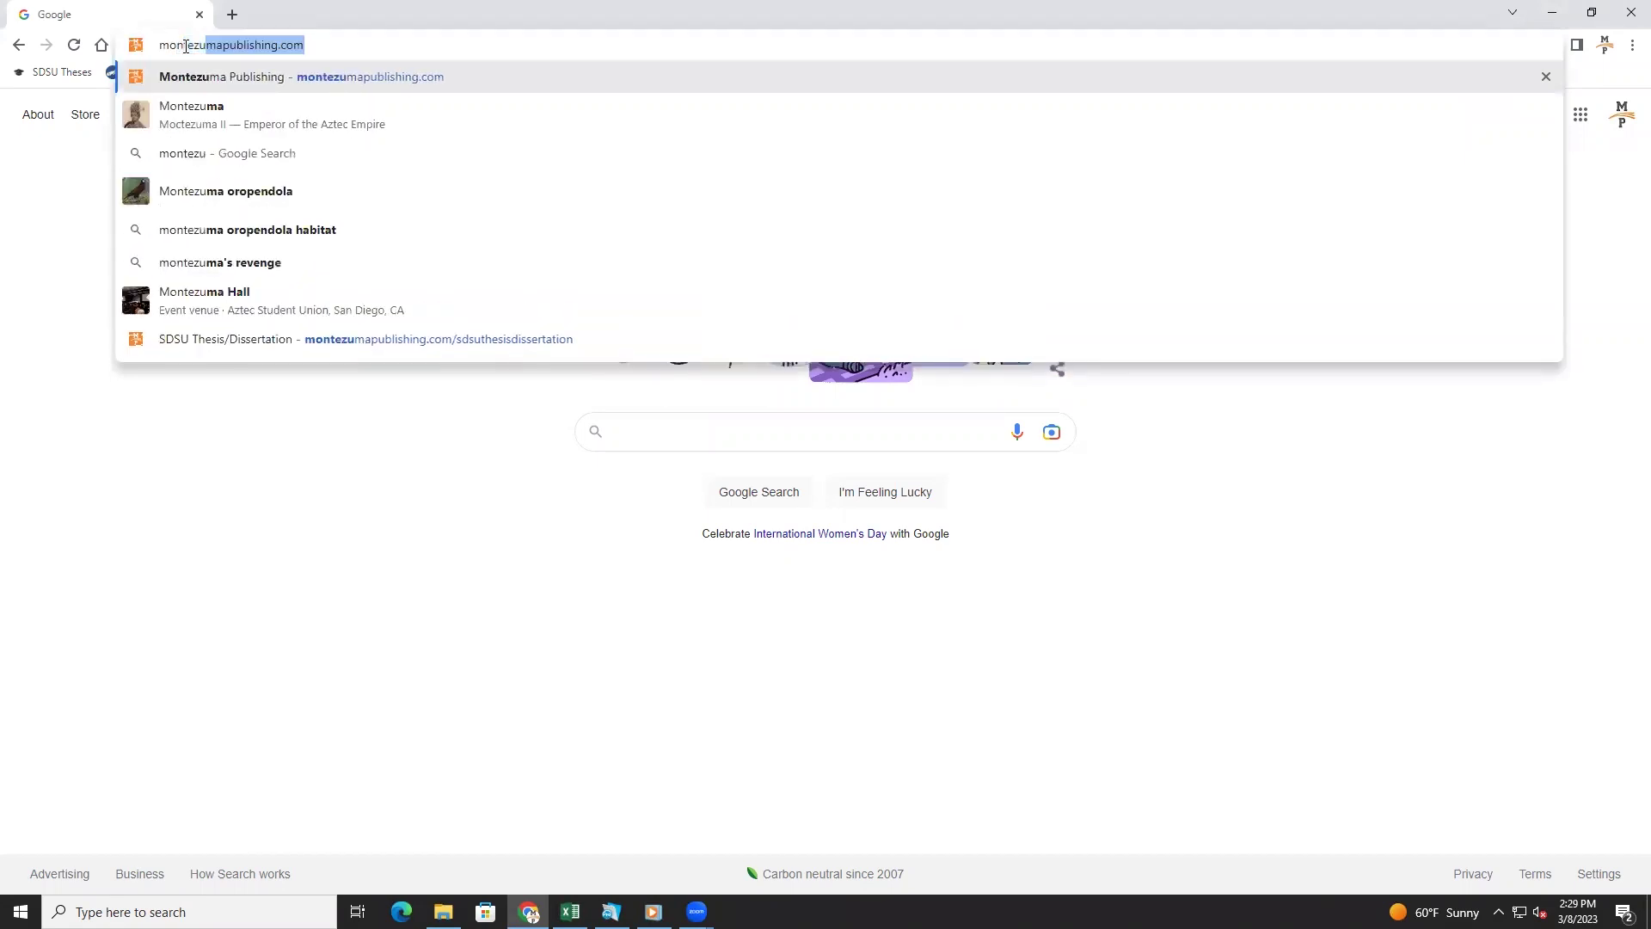
click(243, 78)
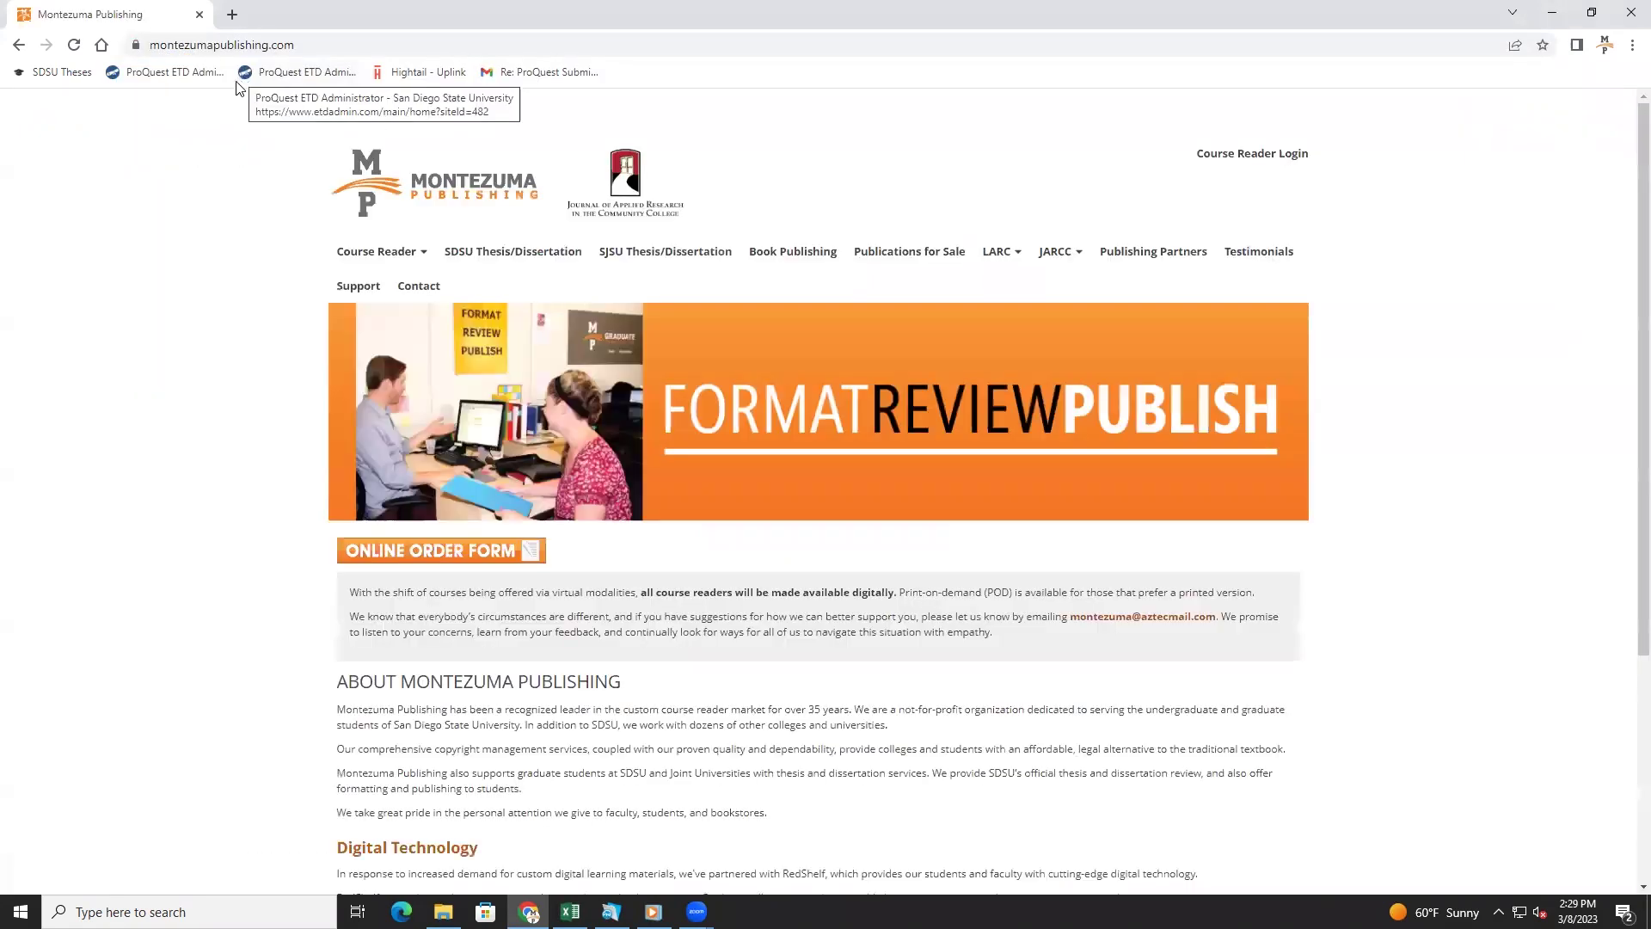
click(512, 251)
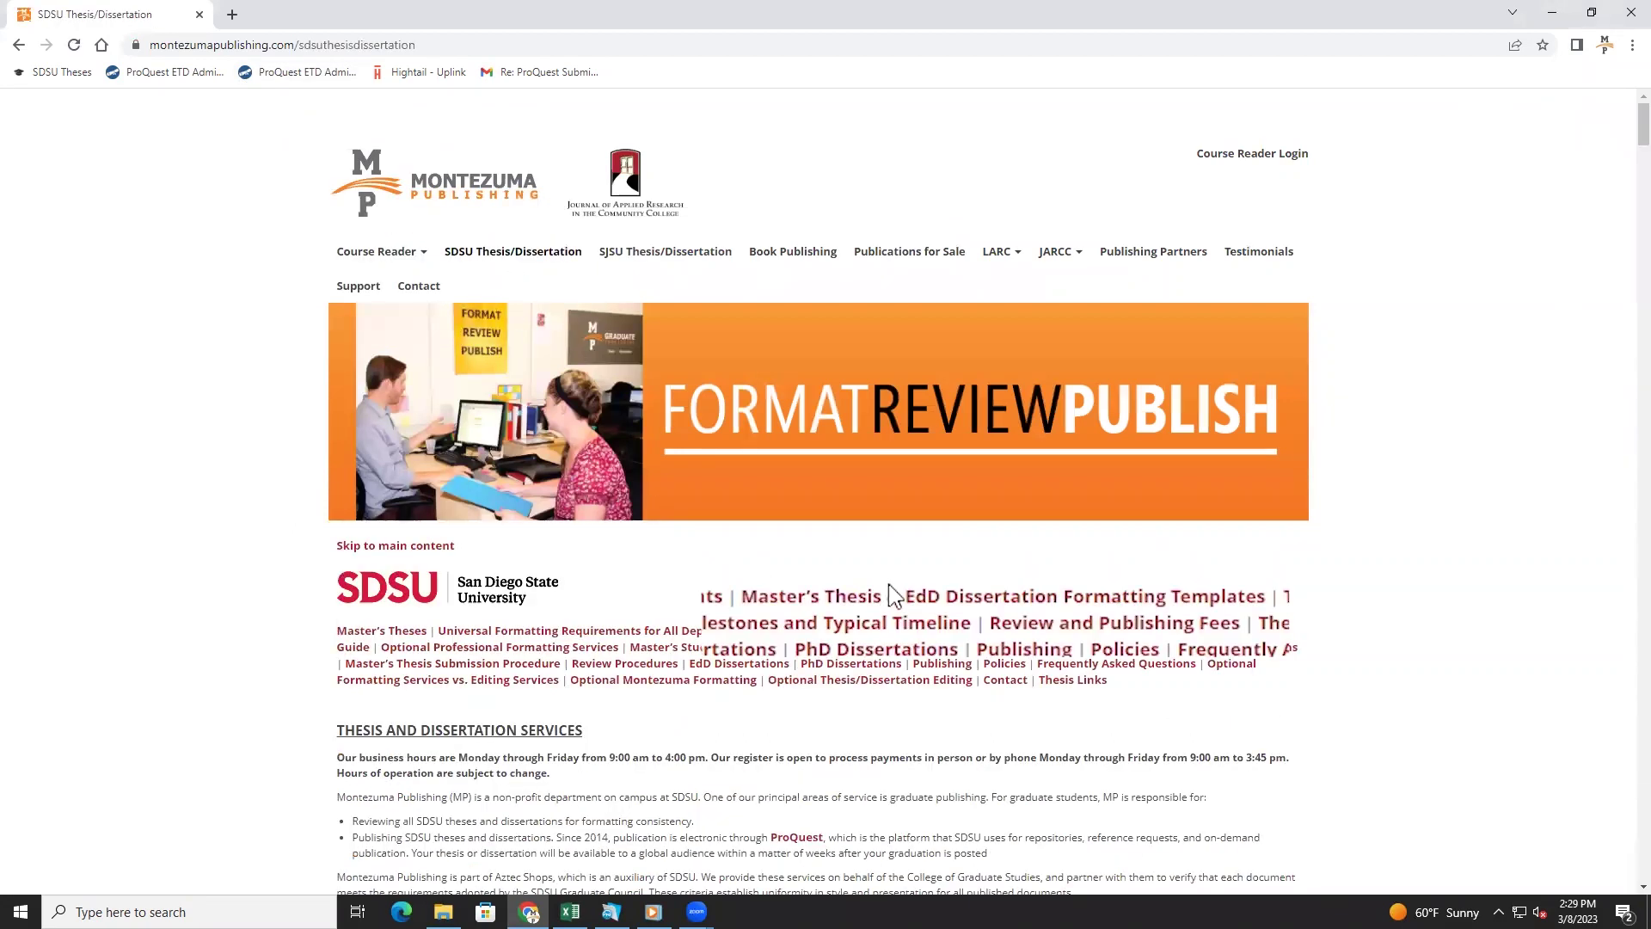
click(892, 593)
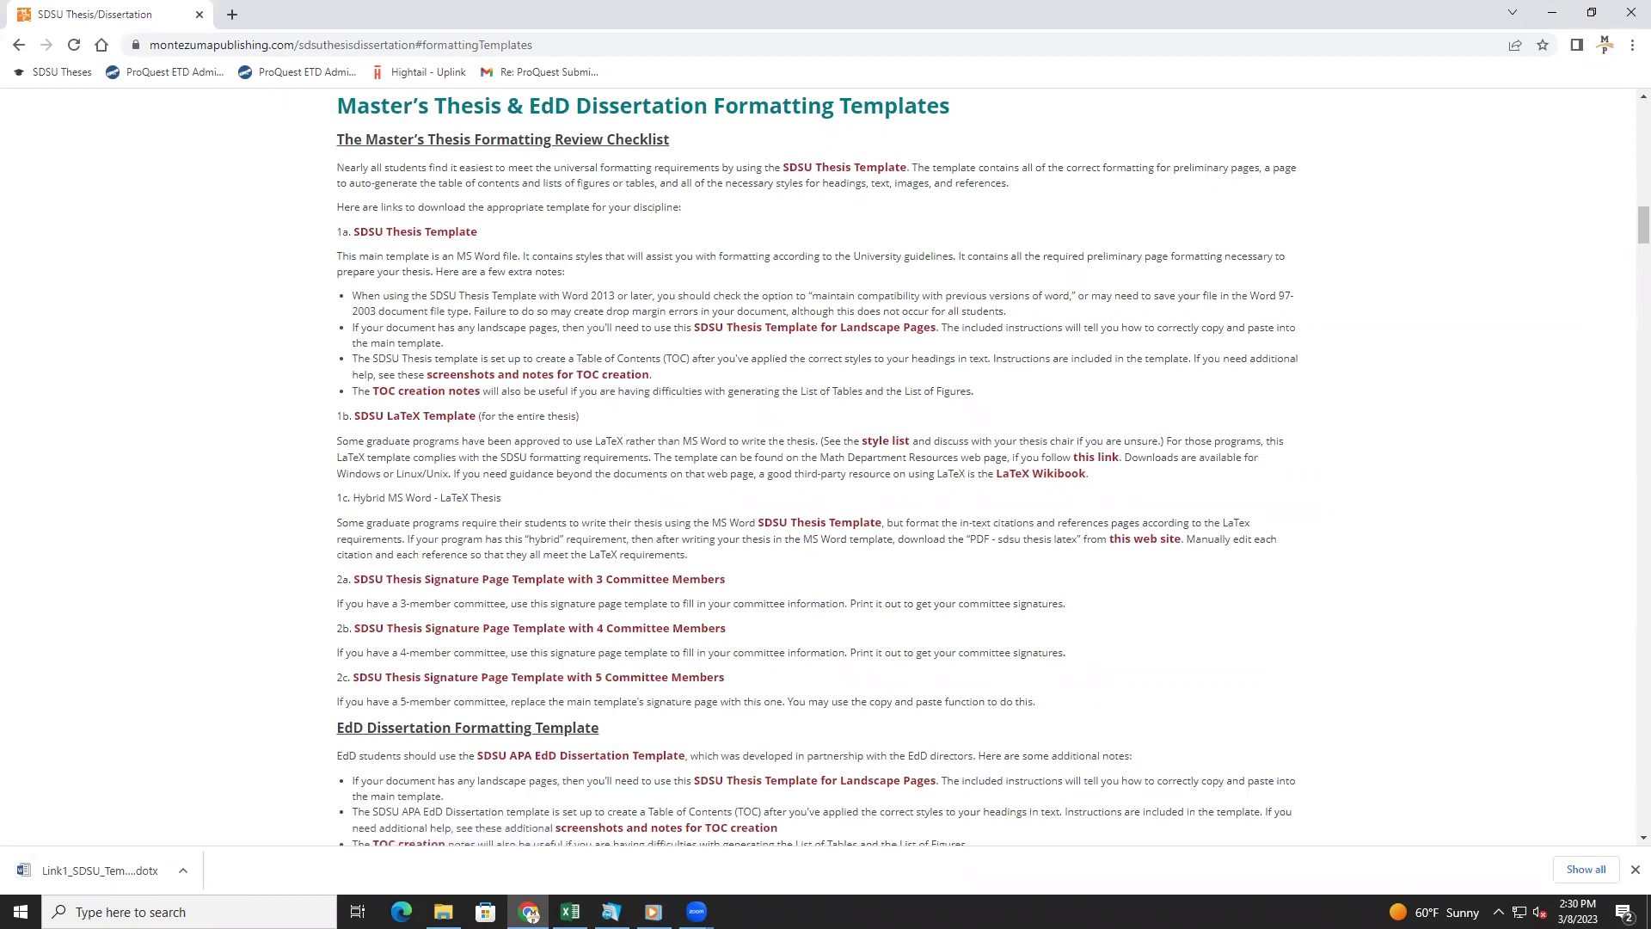
Switch to File Explorer showing the Desktop's my thesis folder with the template and draft
click(530, 915)
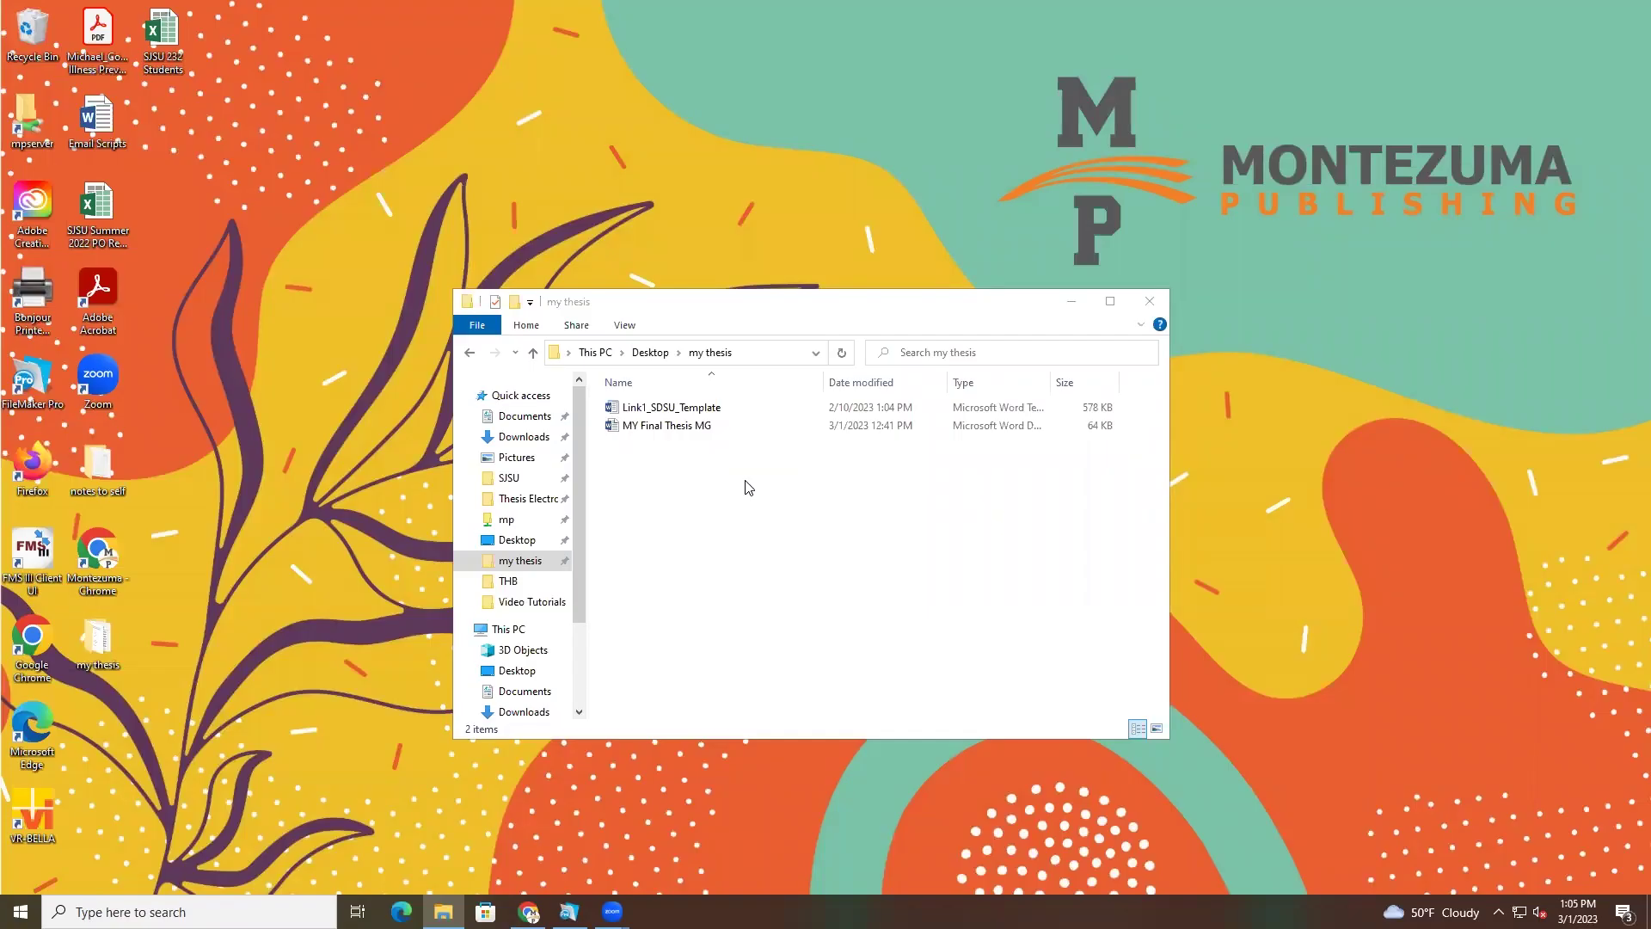
Open MY Final Thesis MG and copy the body from CHAPTER ONE through the final table
double_click(710, 427)
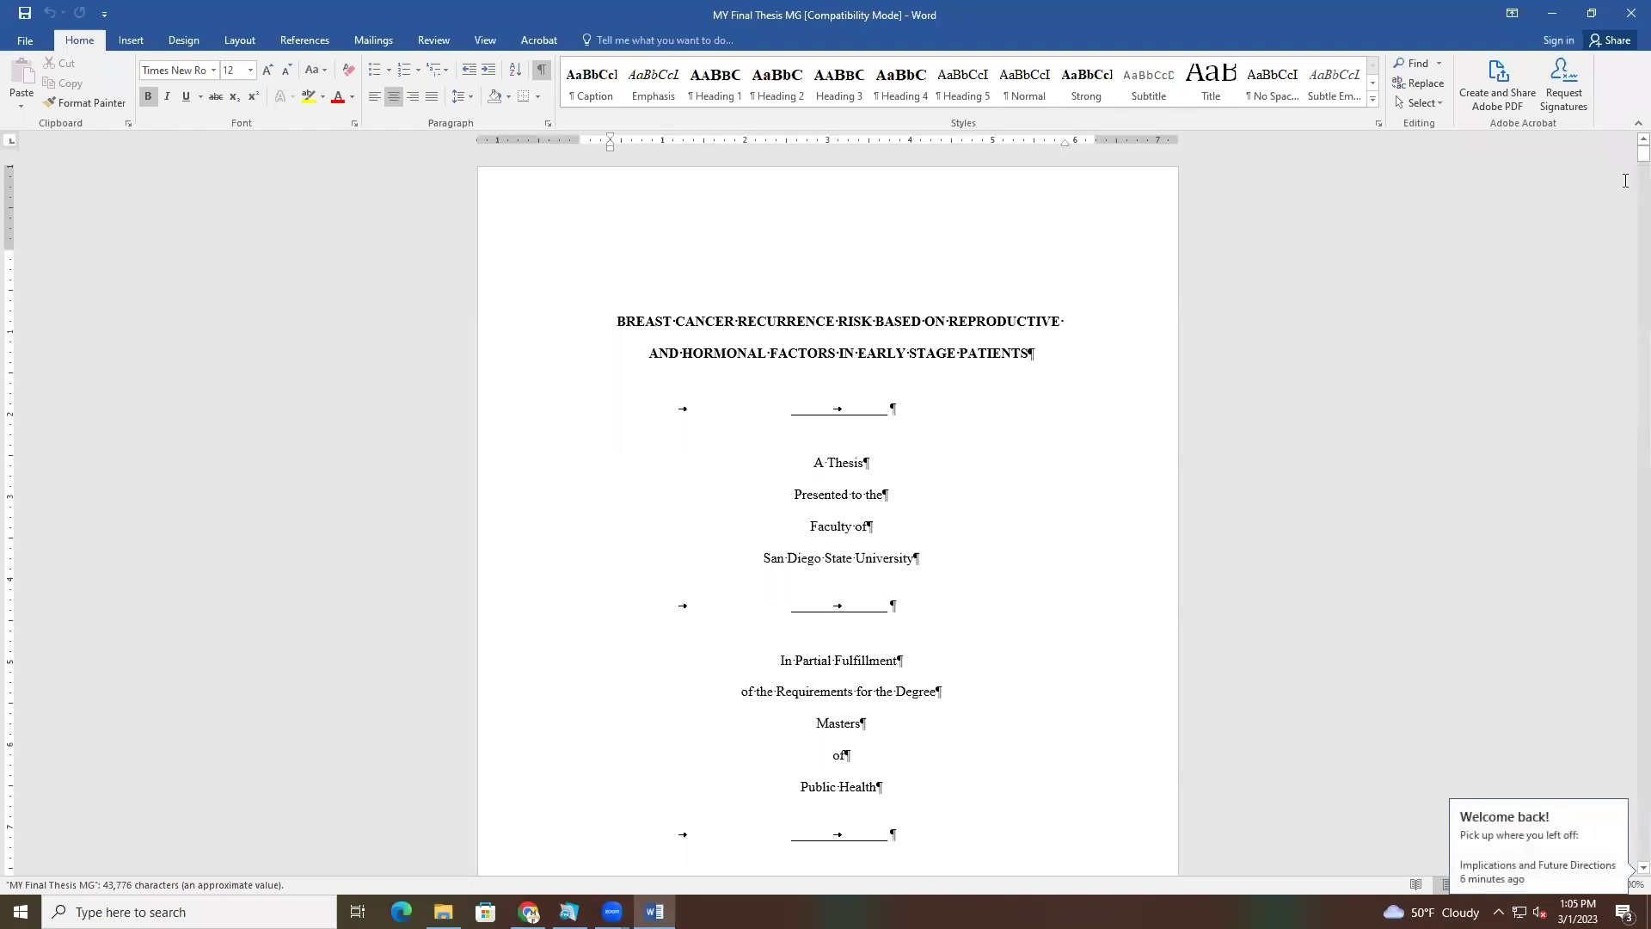
drag(1628, 163, 1605, 372)
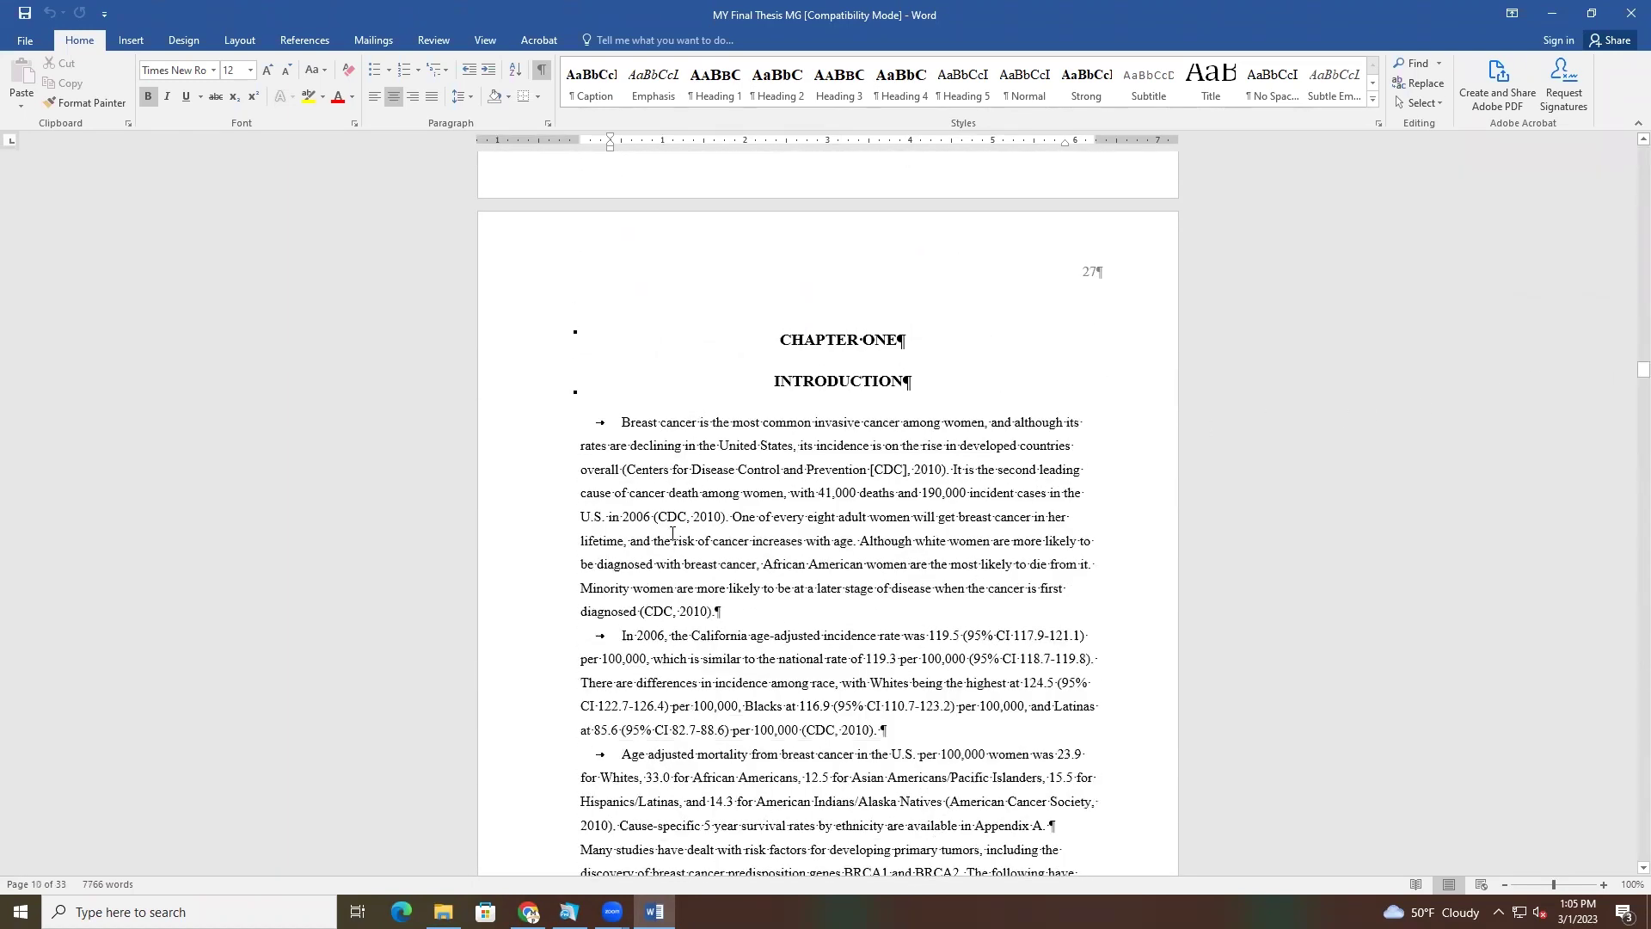
click(773, 342)
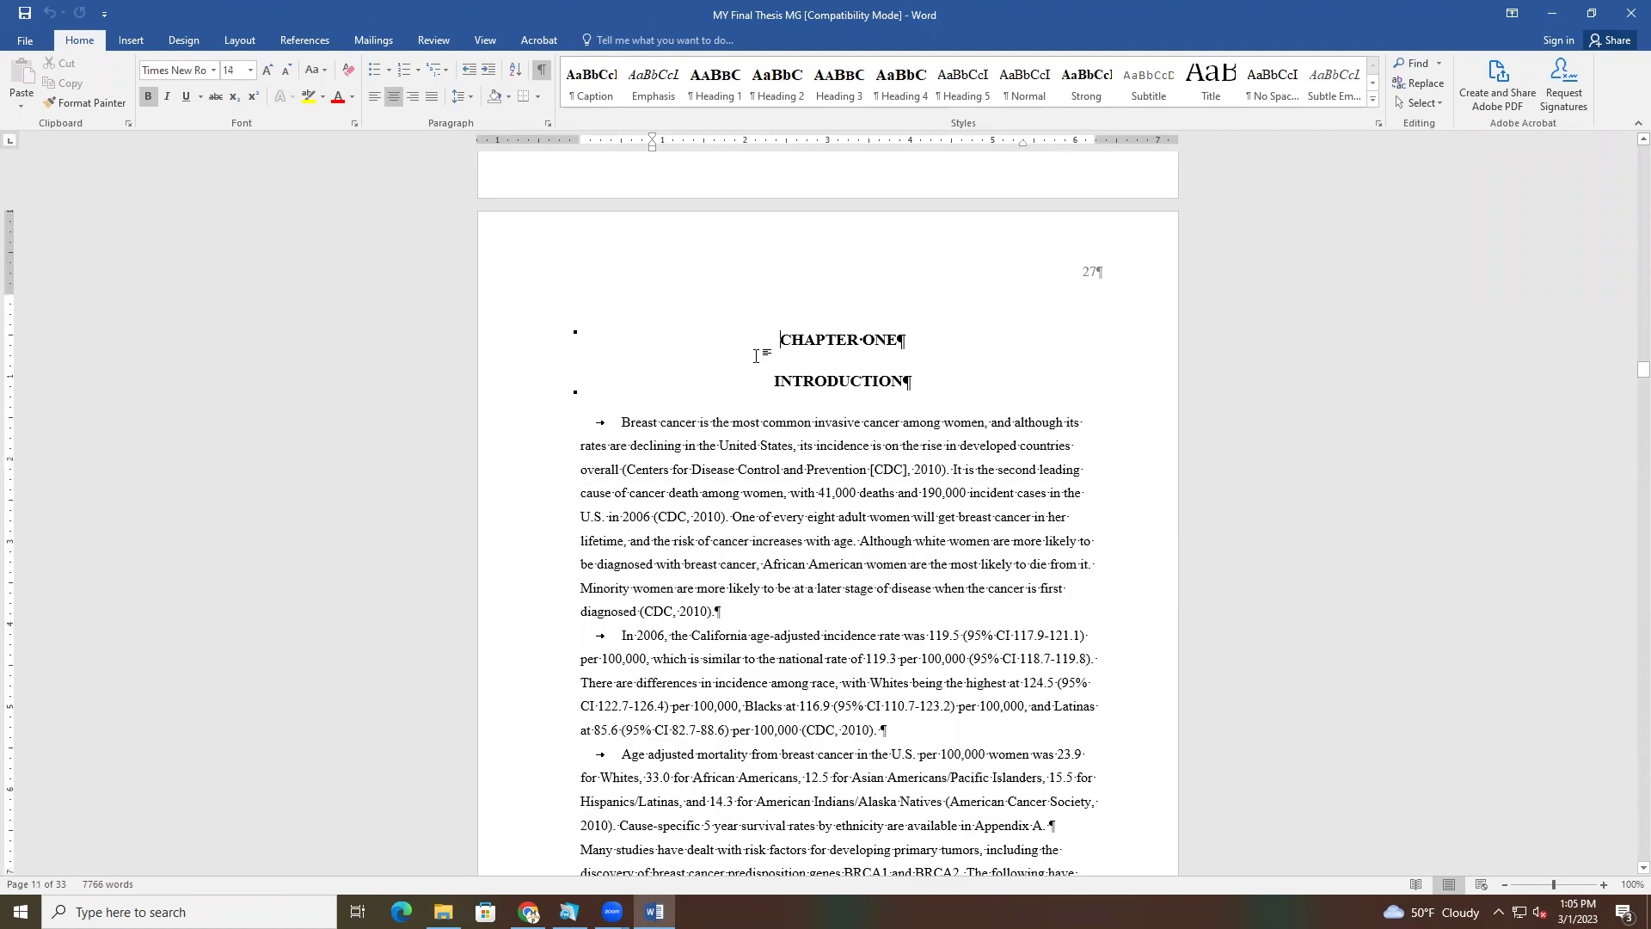
drag(1629, 383, 1615, 883)
key(ctrl+c)
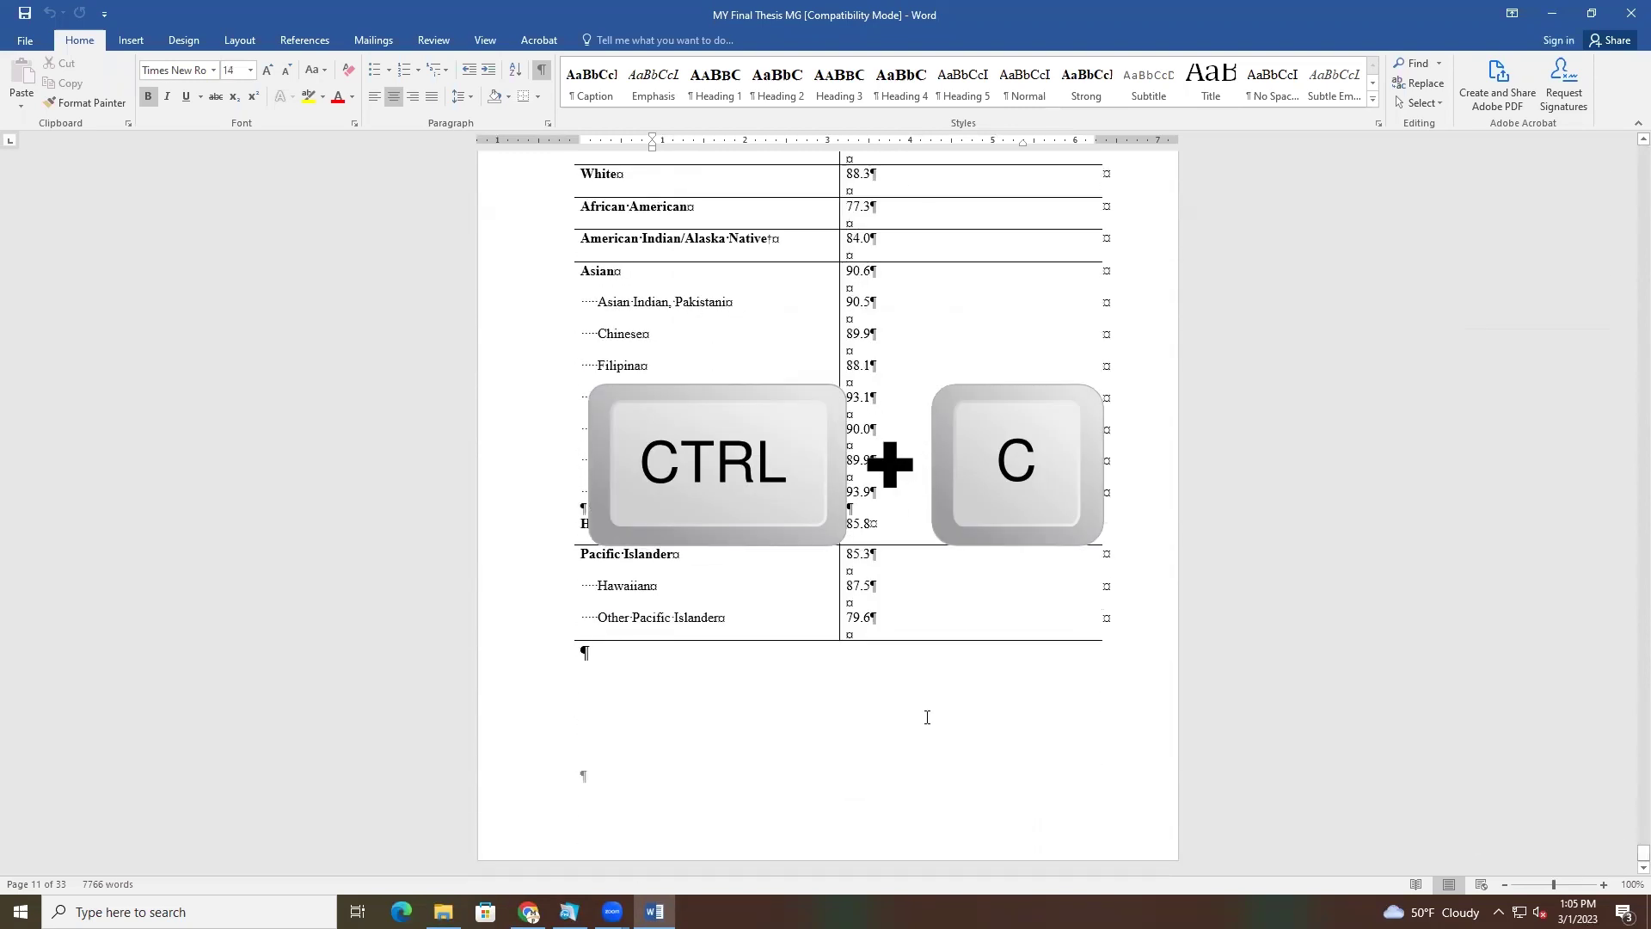
shift+click(710, 660)
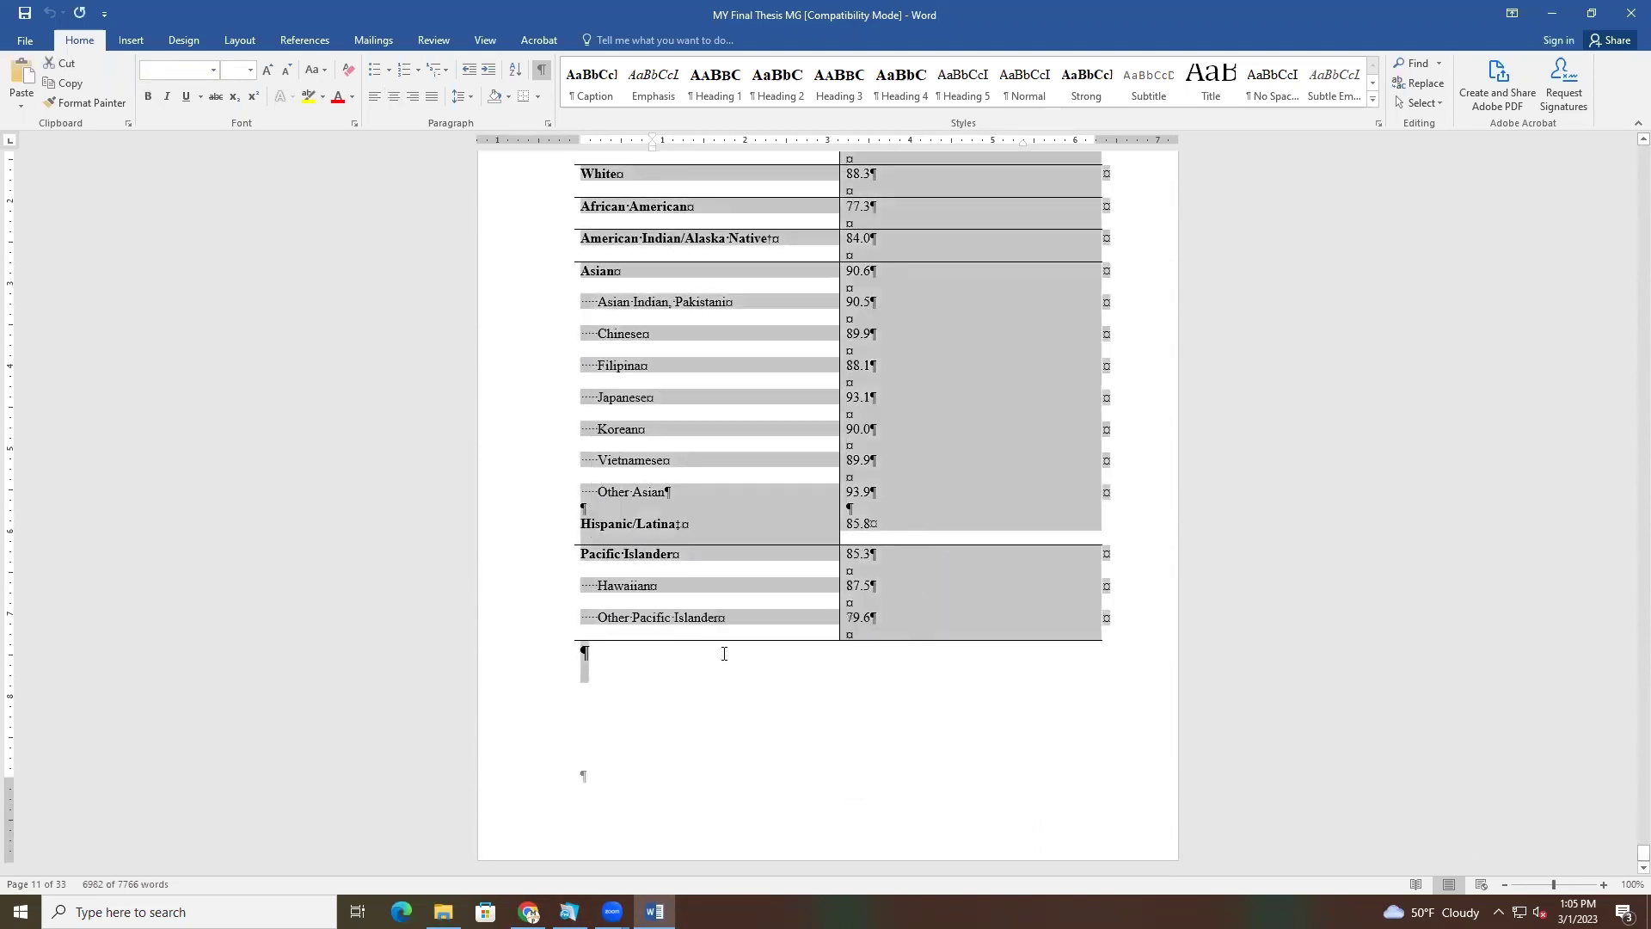
Paste the copied body into a new document and save it as Thesis Body in my thesis
key(ctrl+n)
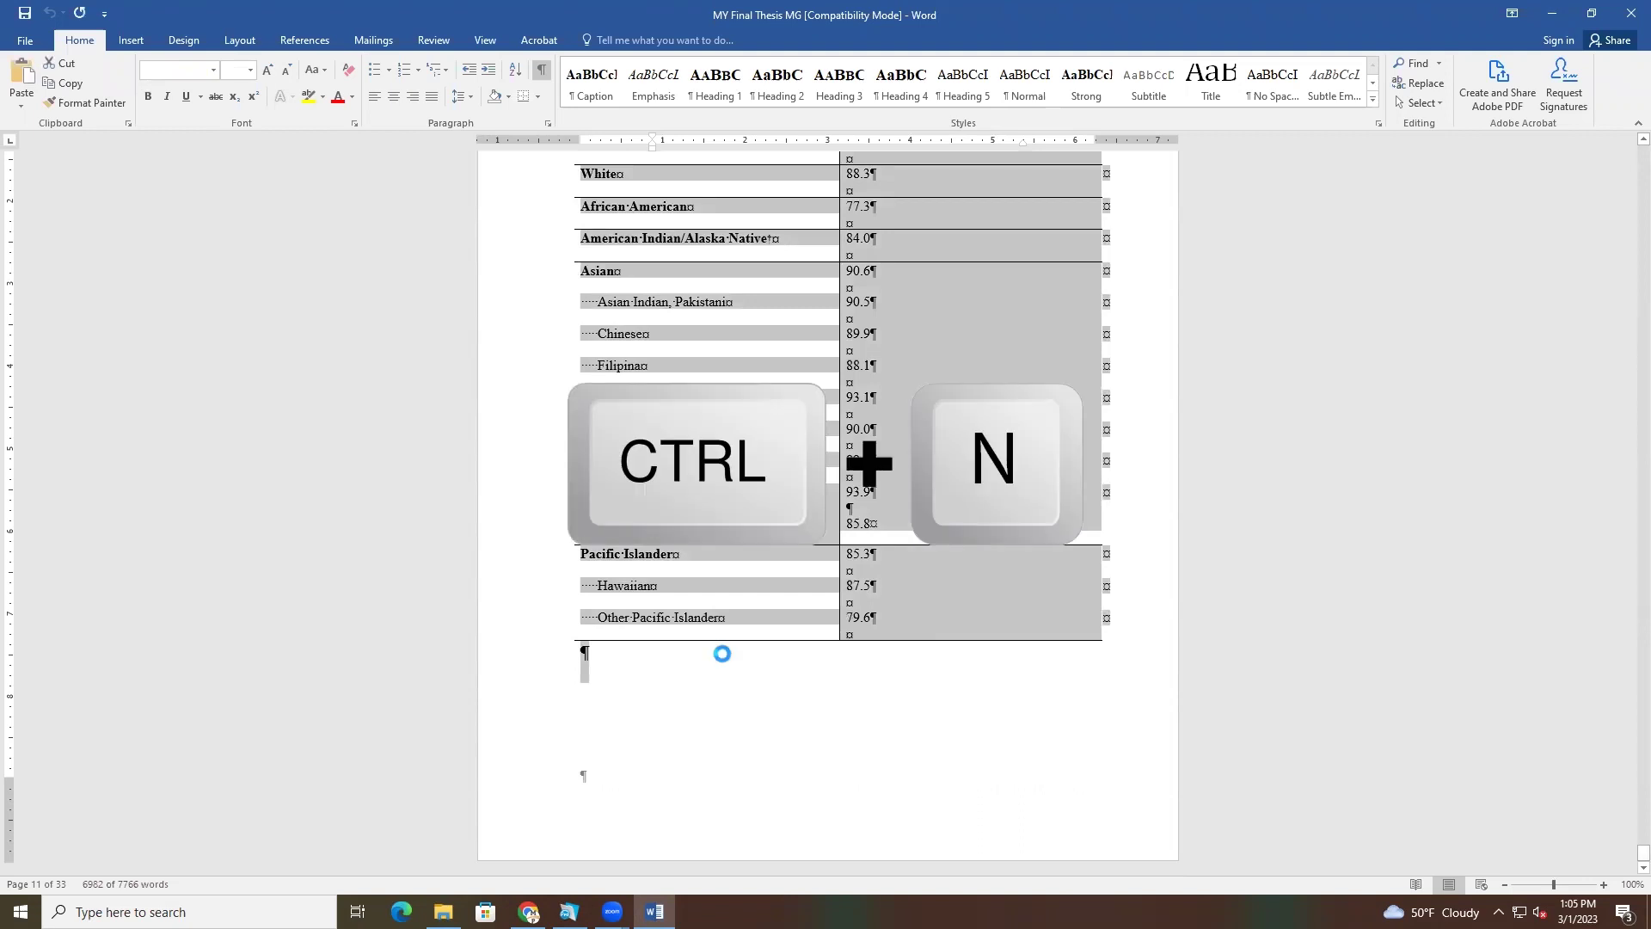
key(ctrl+v)
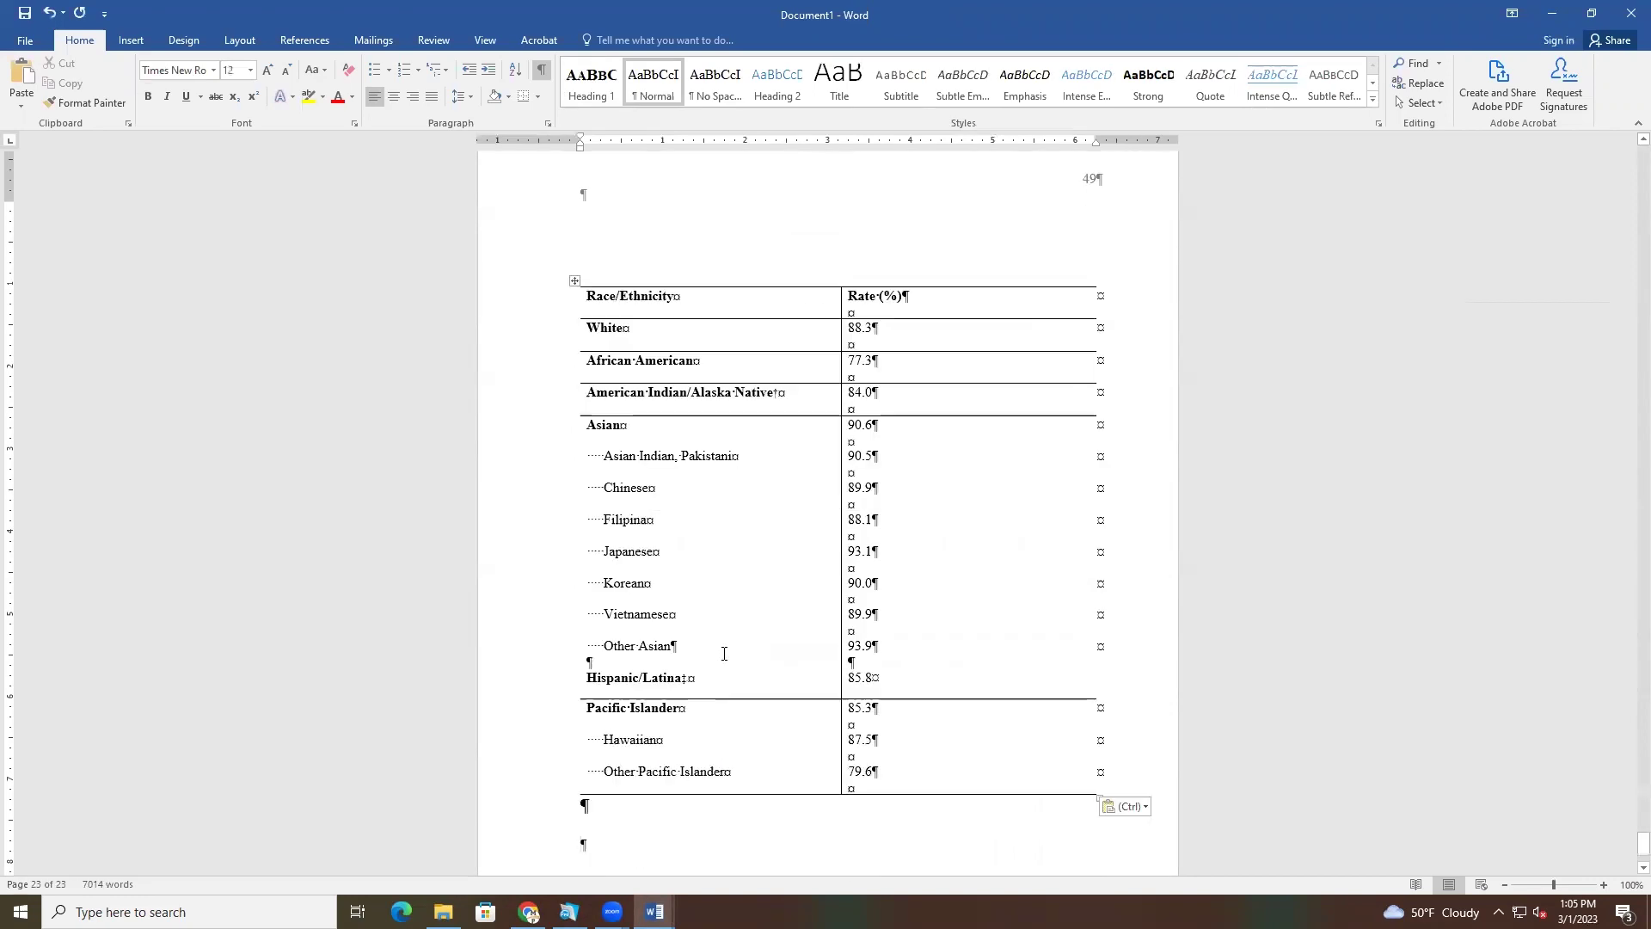
click(7, 45)
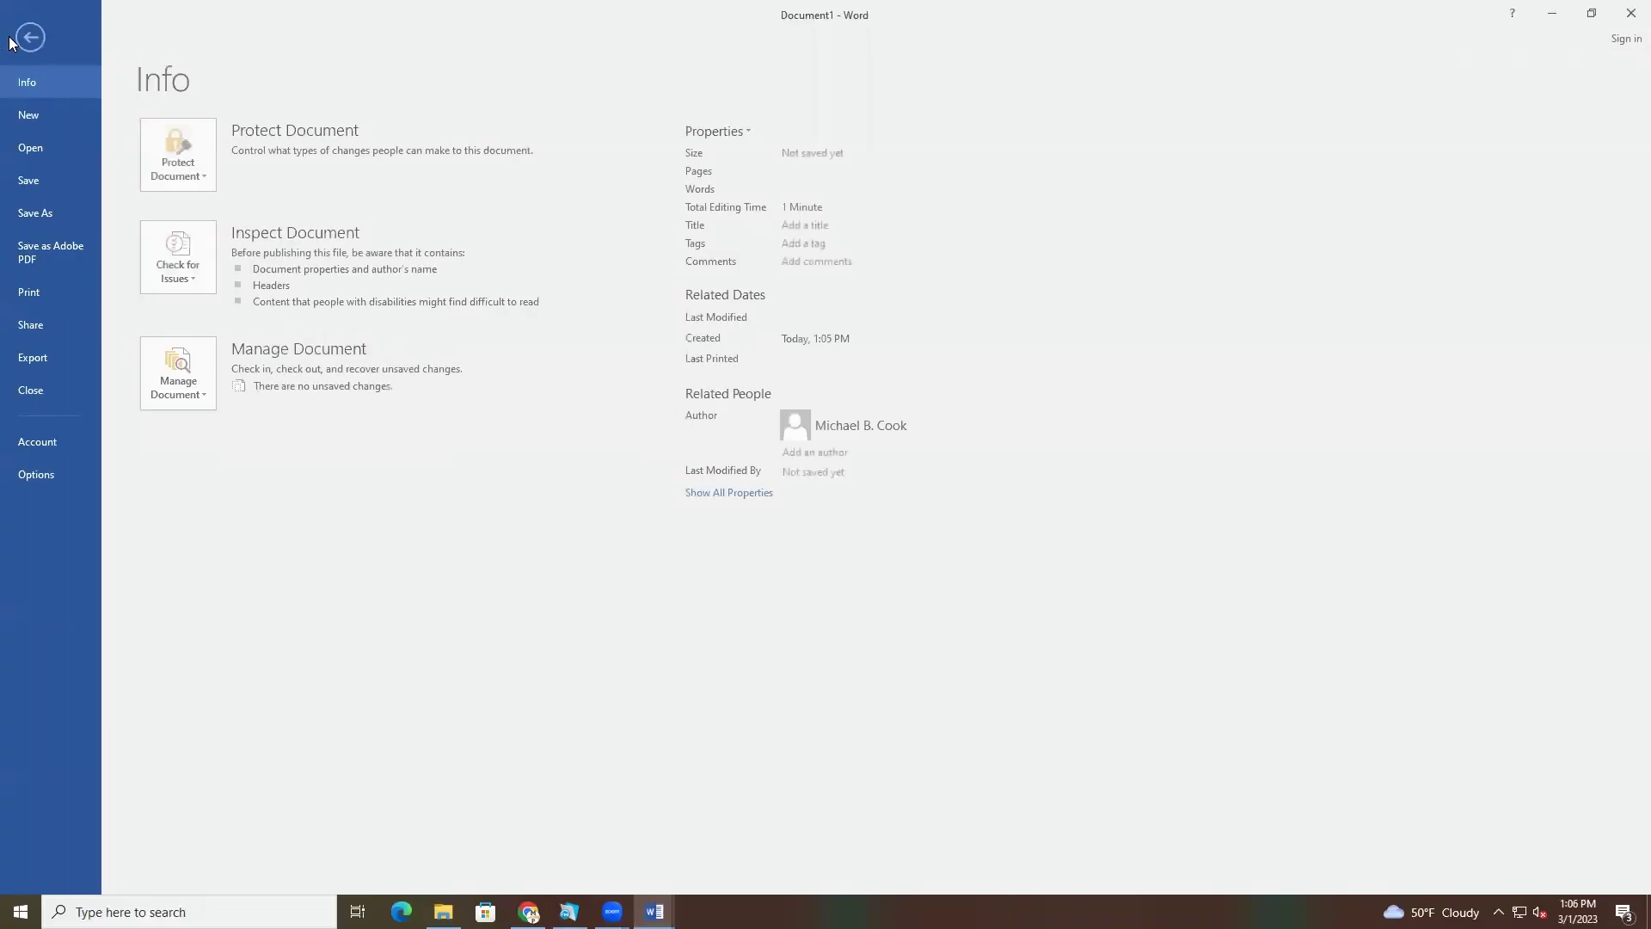
click(48, 214)
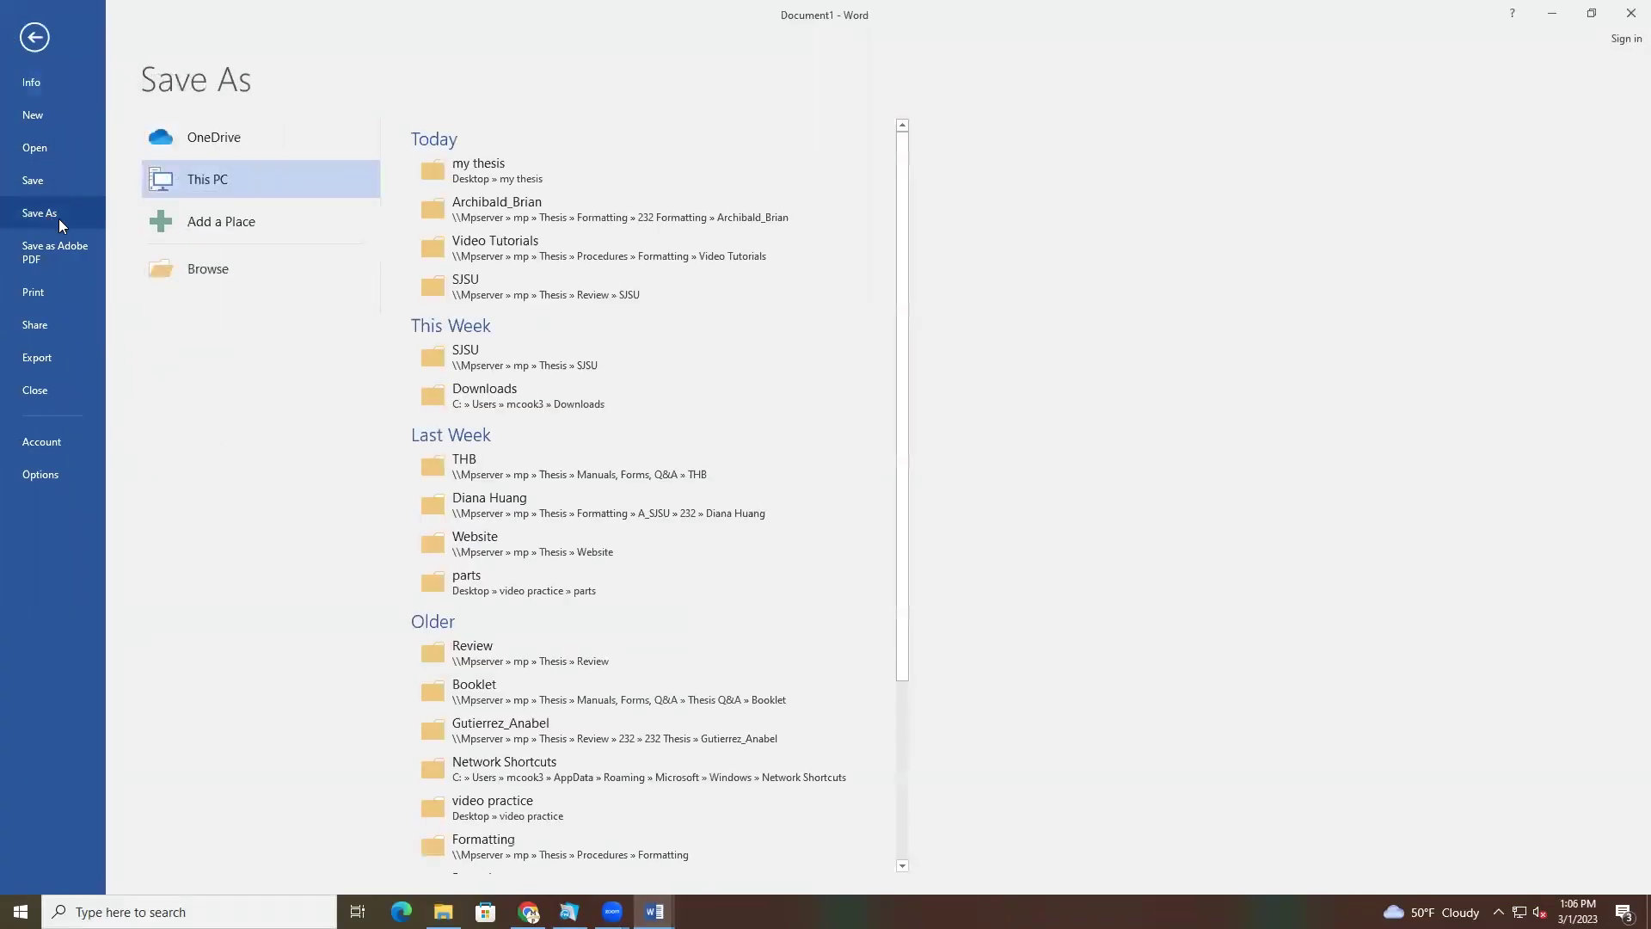
click(468, 172)
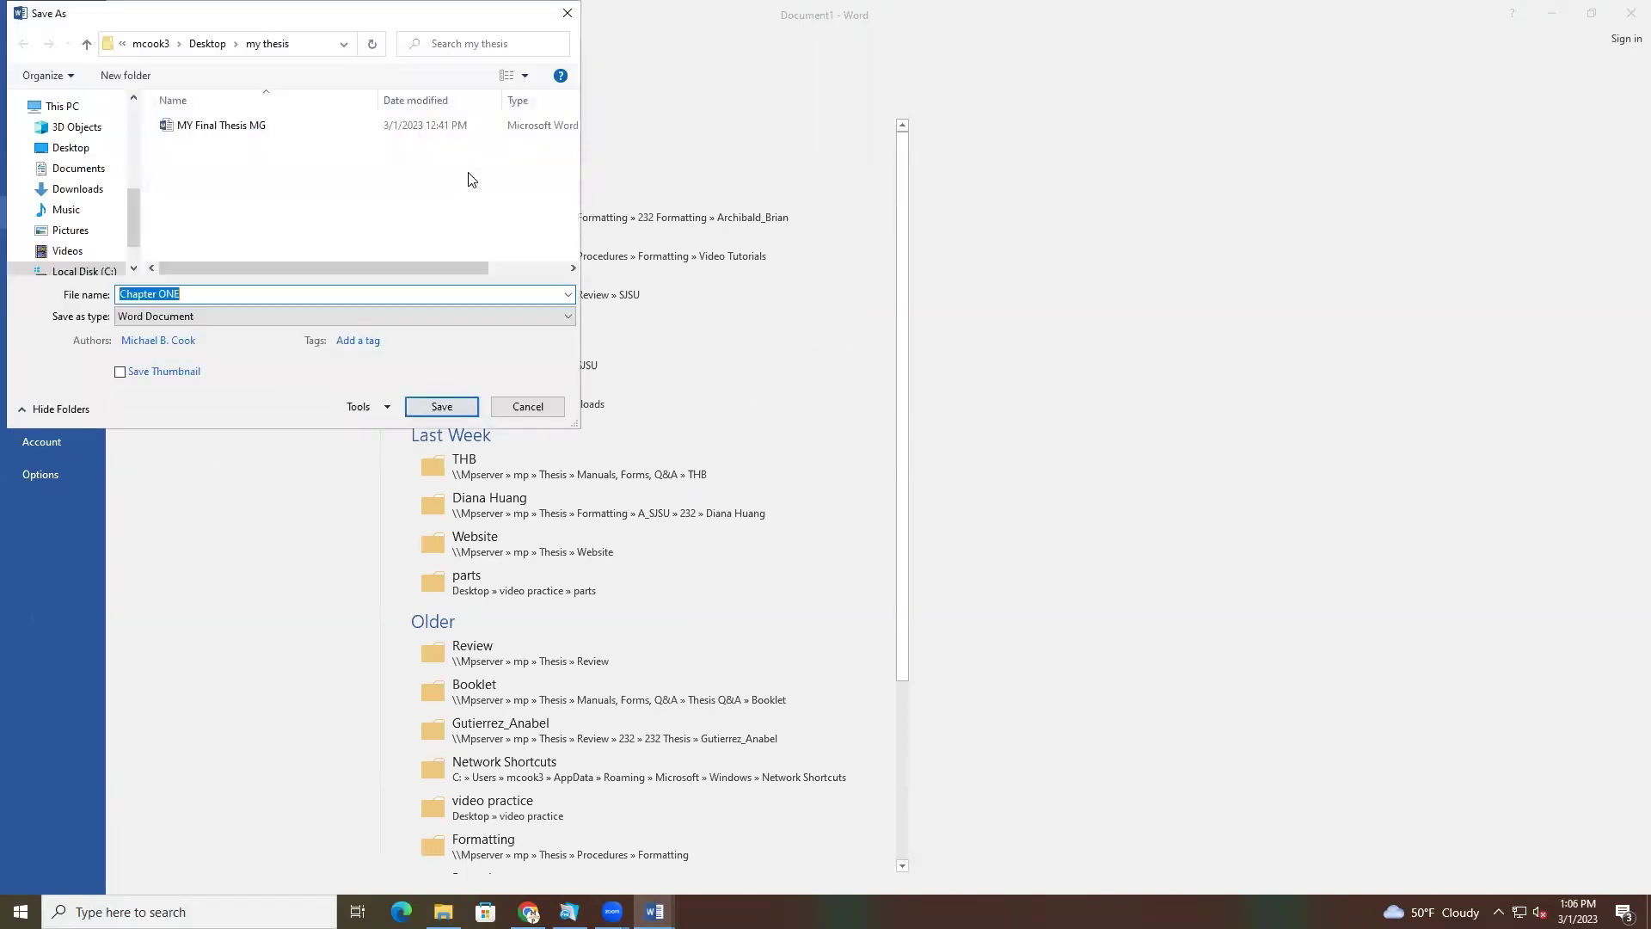
text(Thesis Body)
key(Return)
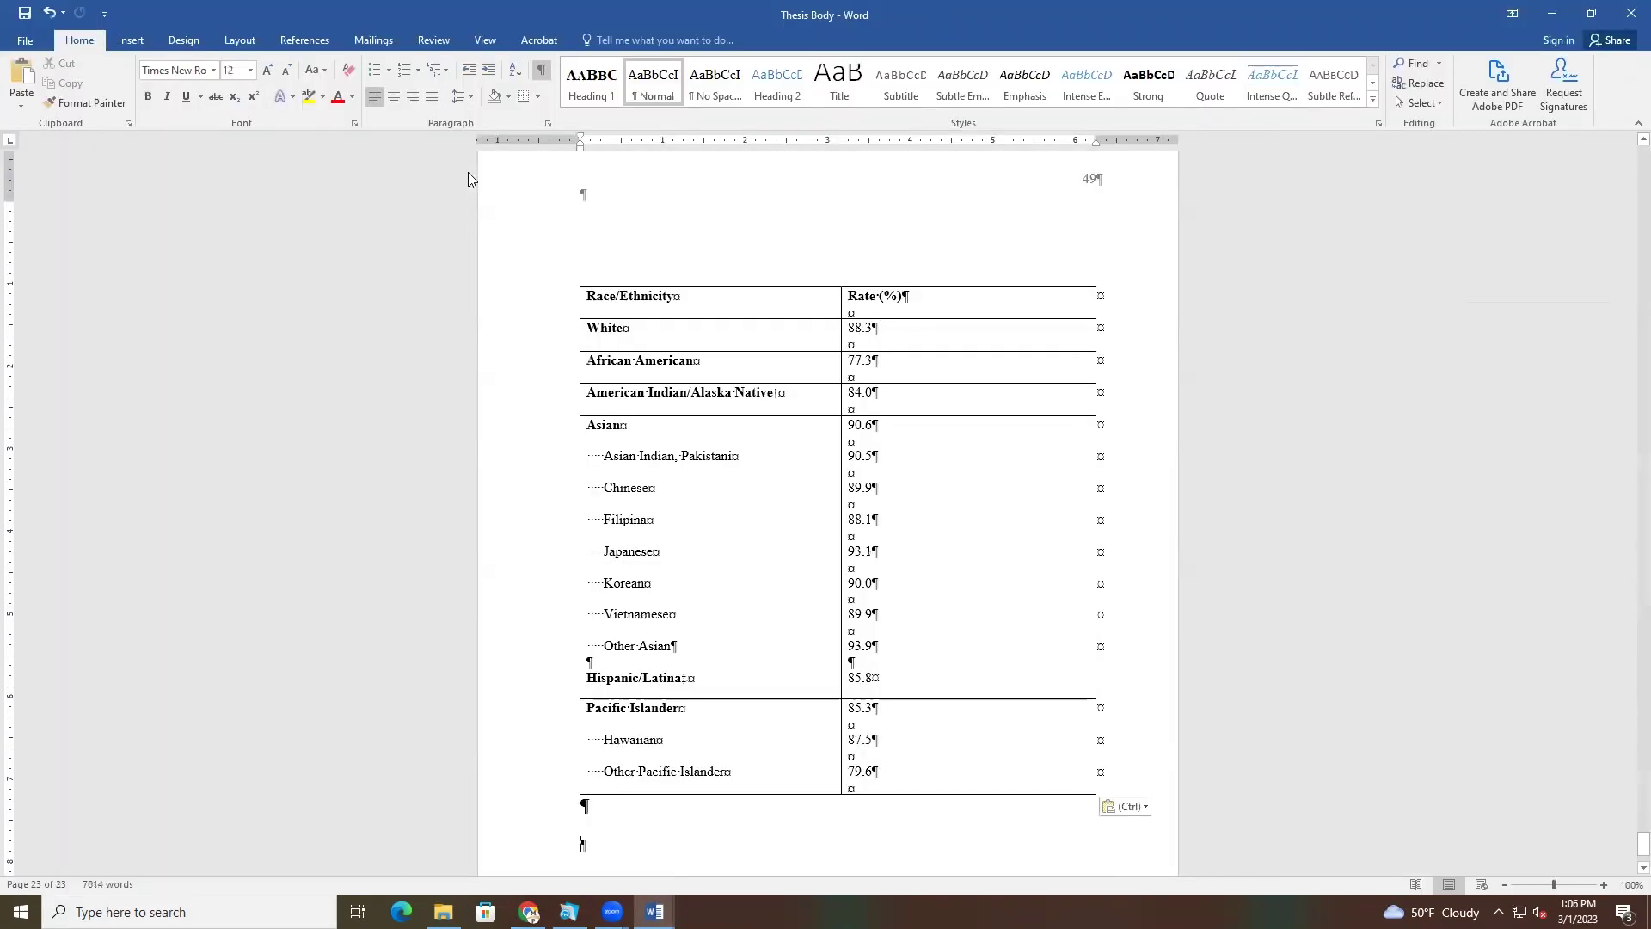
Close Thesis Body and MY Final Thesis MG, declining to keep the copied clipboard item
click(1627, 12)
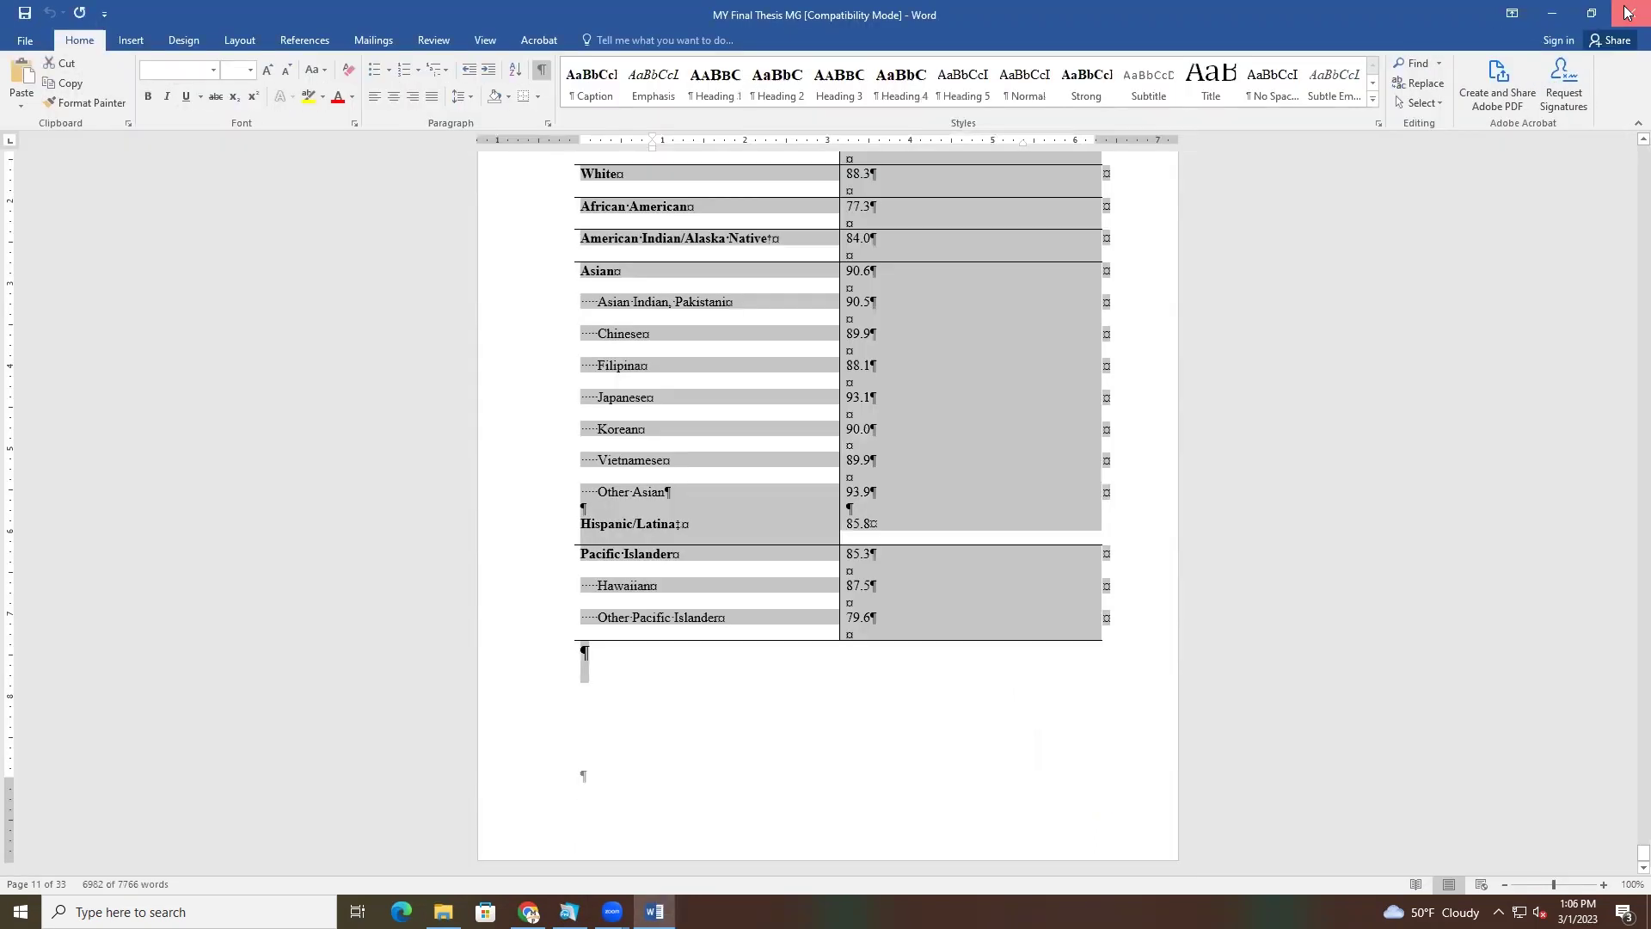
click(1627, 12)
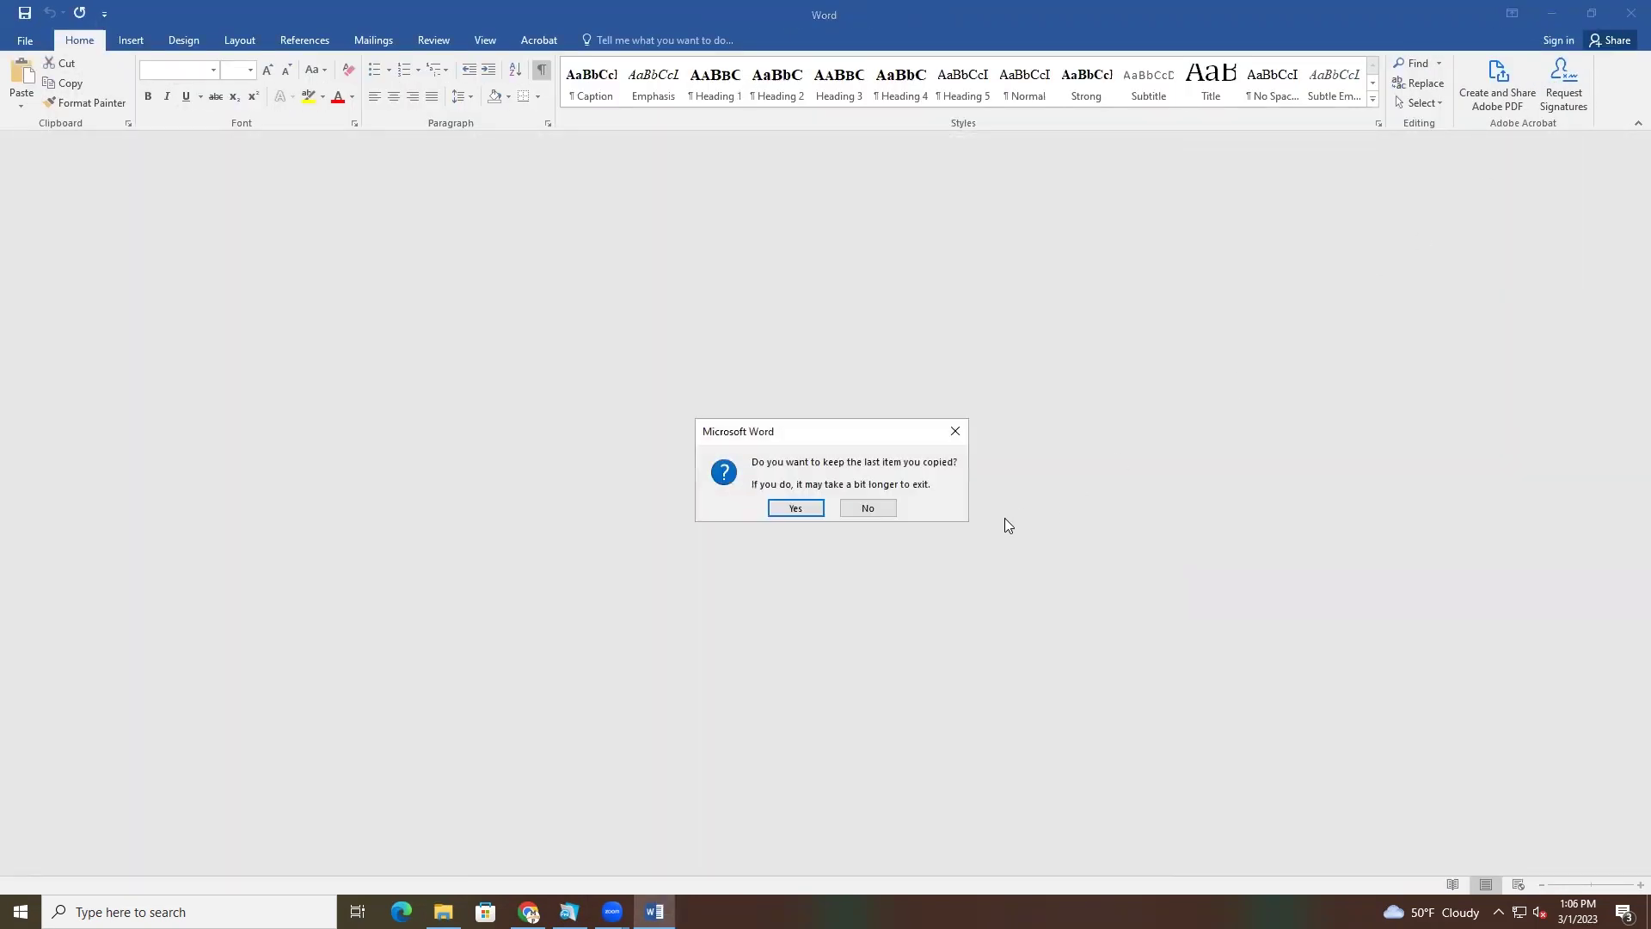
click(867, 510)
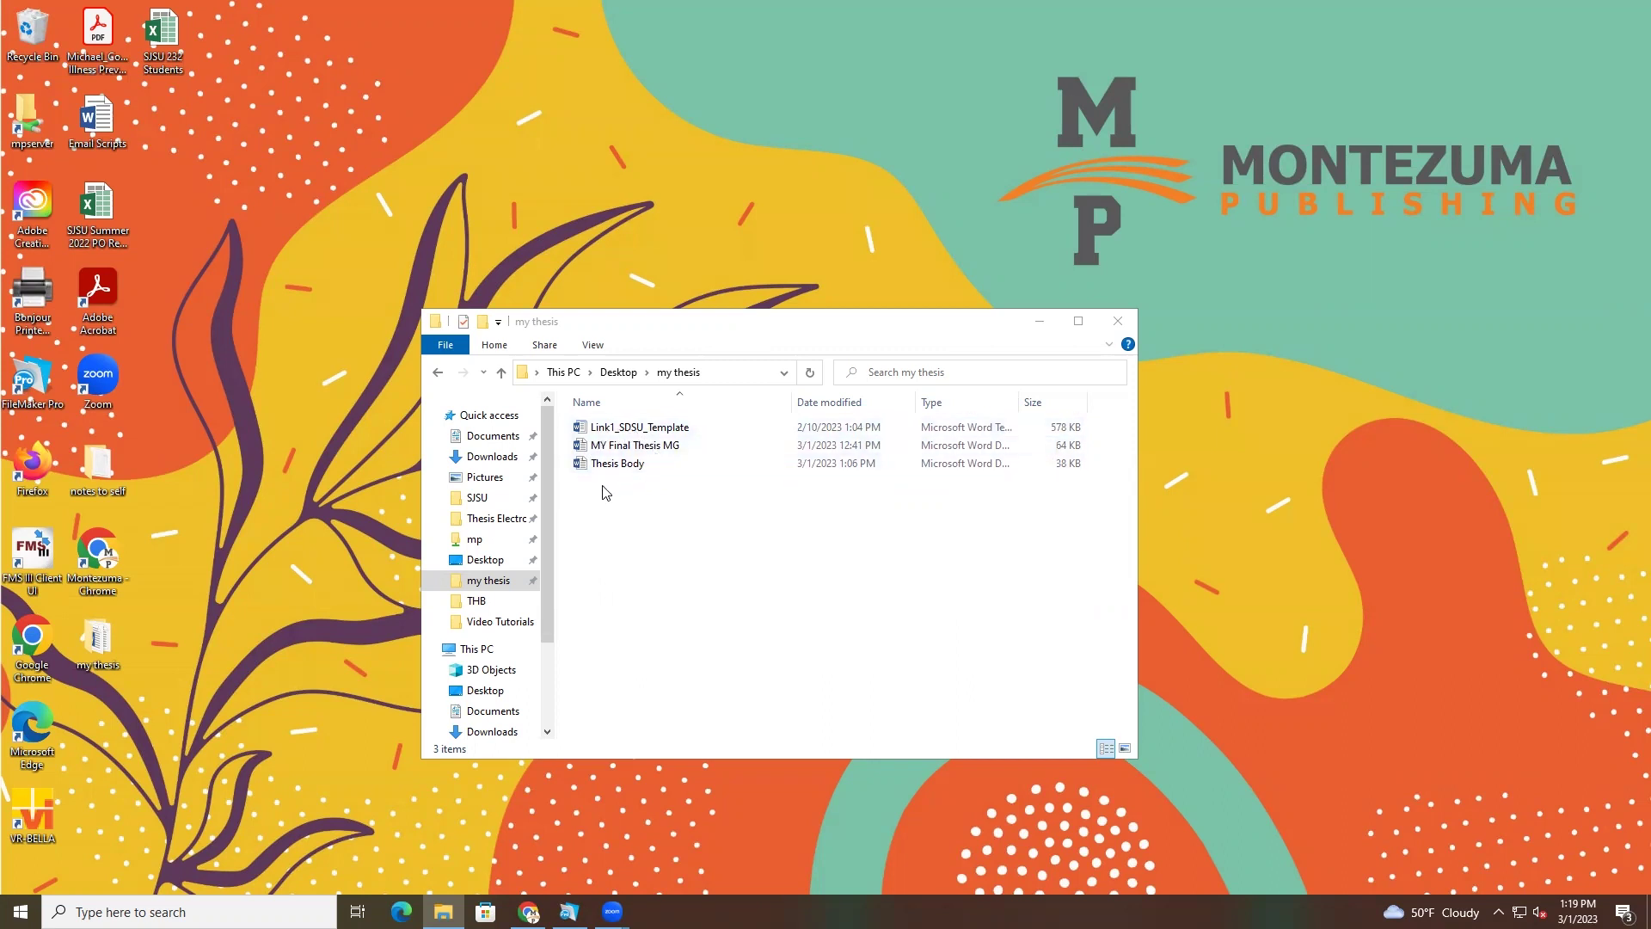
Create a document from Link1_SDSU_Template and save it in my thesis as the student's name plus _ongoing
double_click(626, 429)
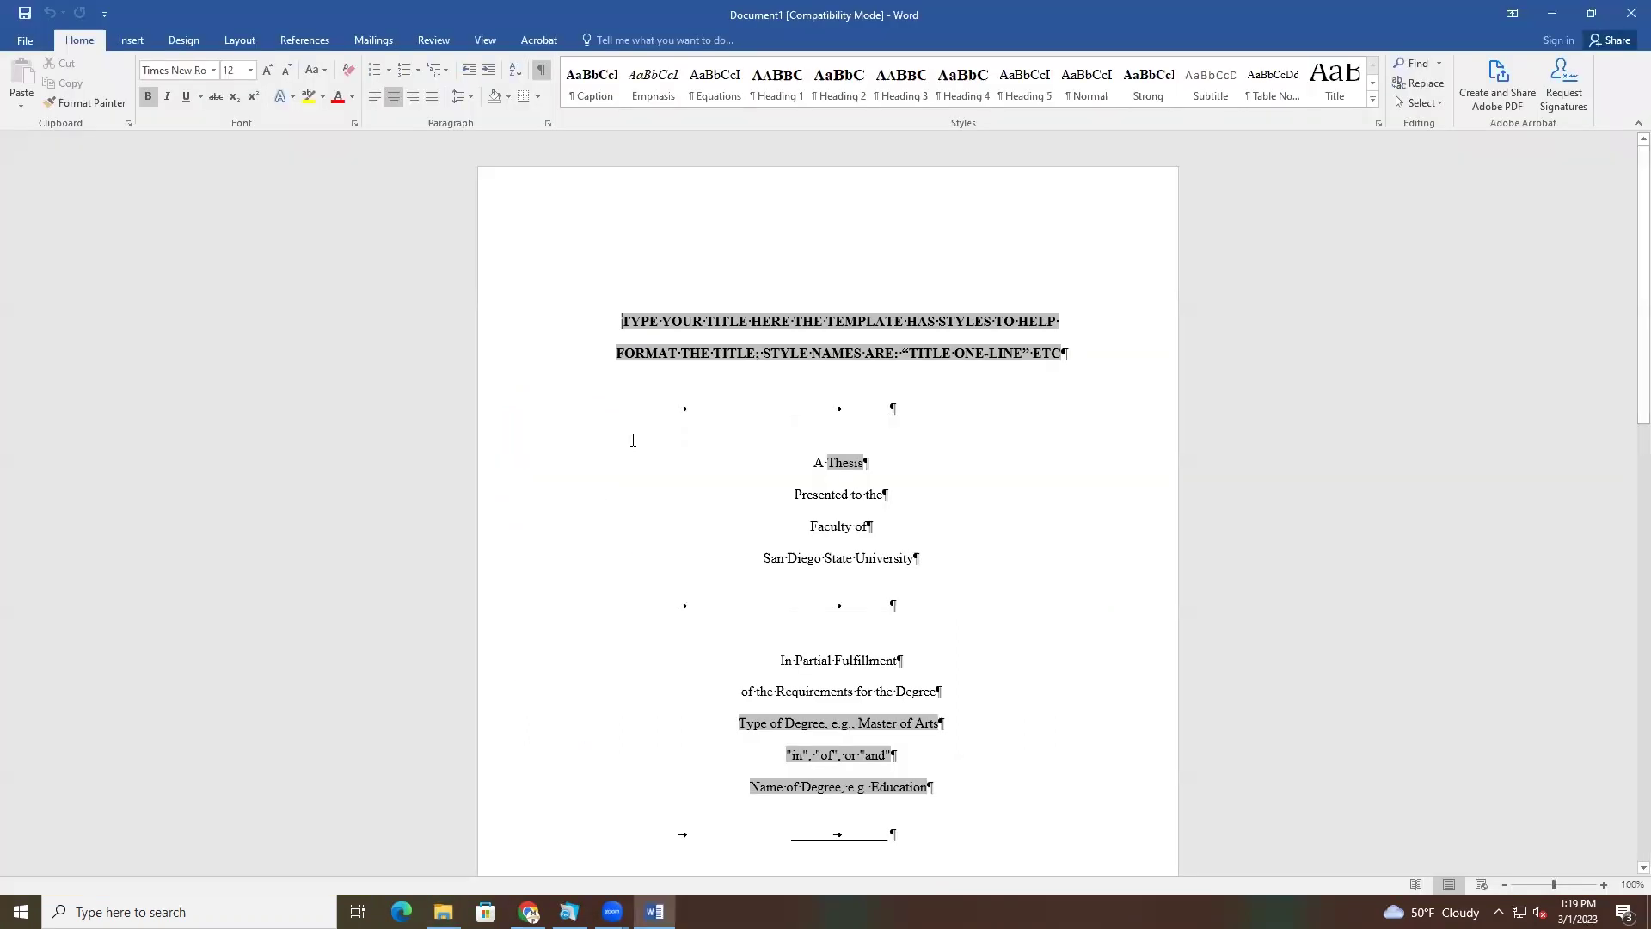
click(24, 13)
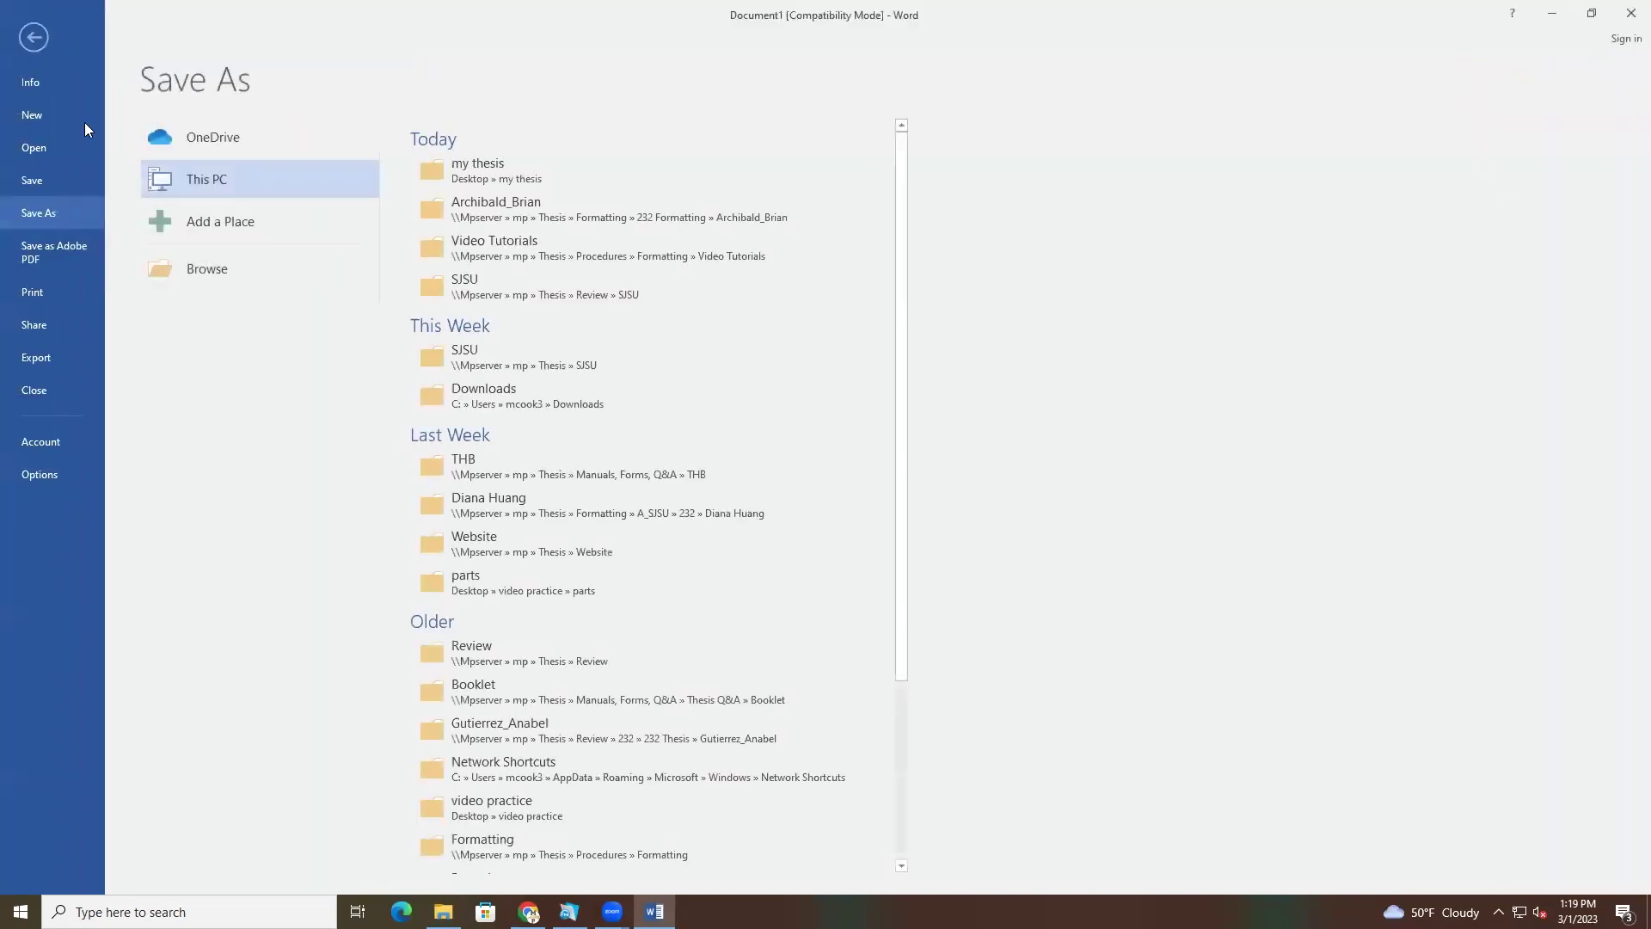
click(483, 170)
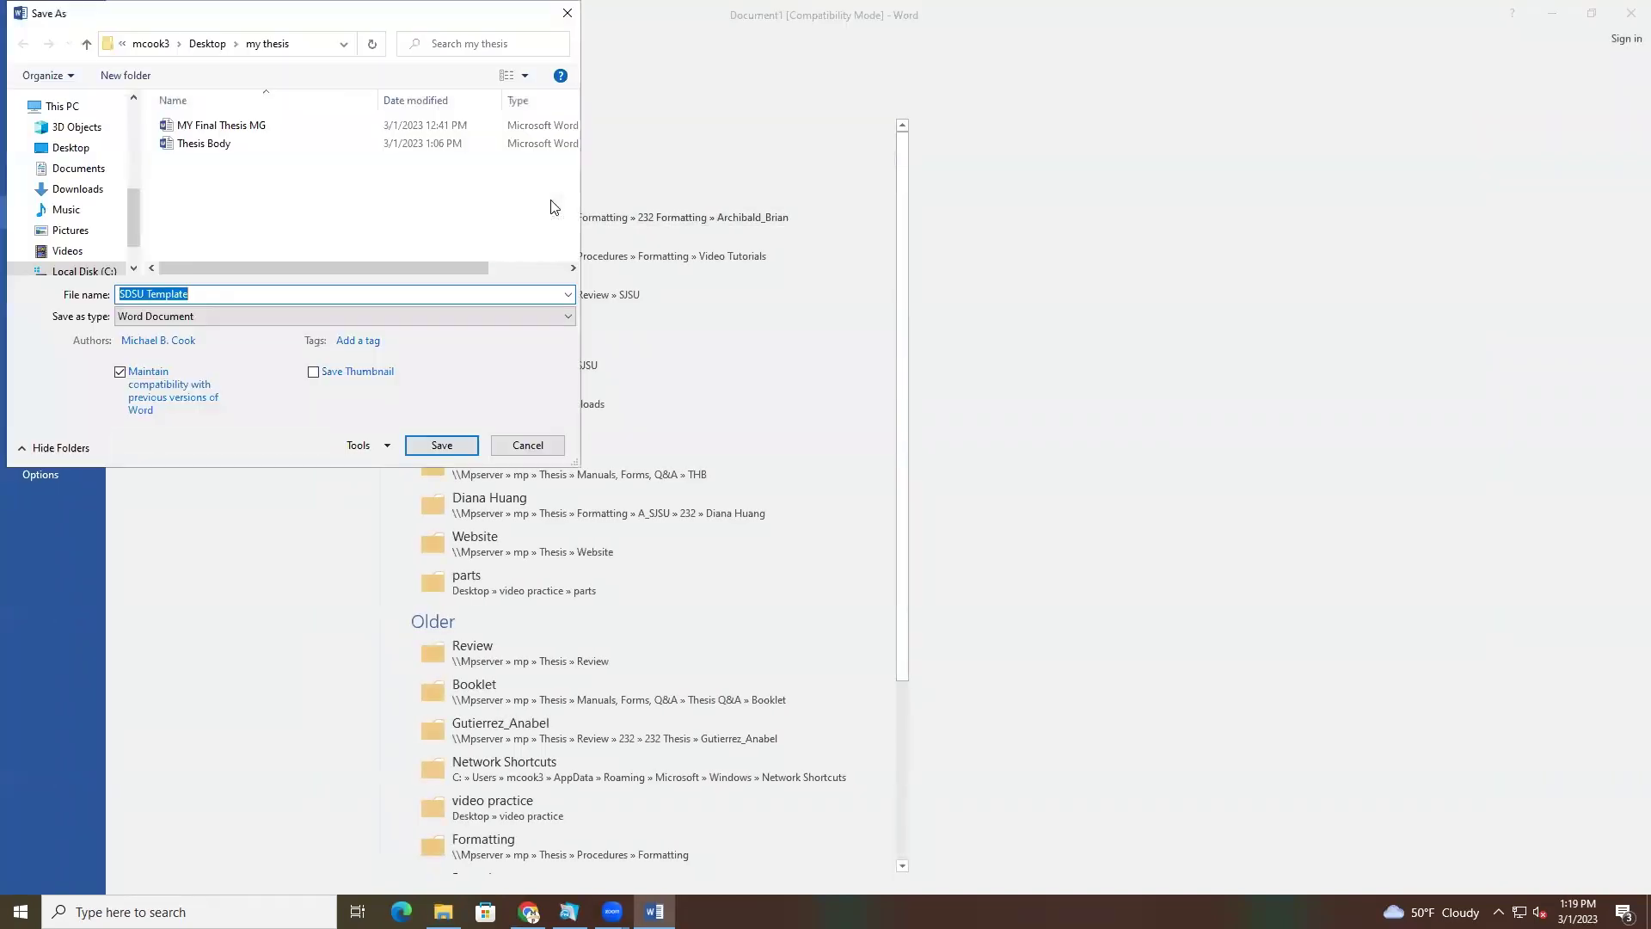
text(Gavin_ongoing)
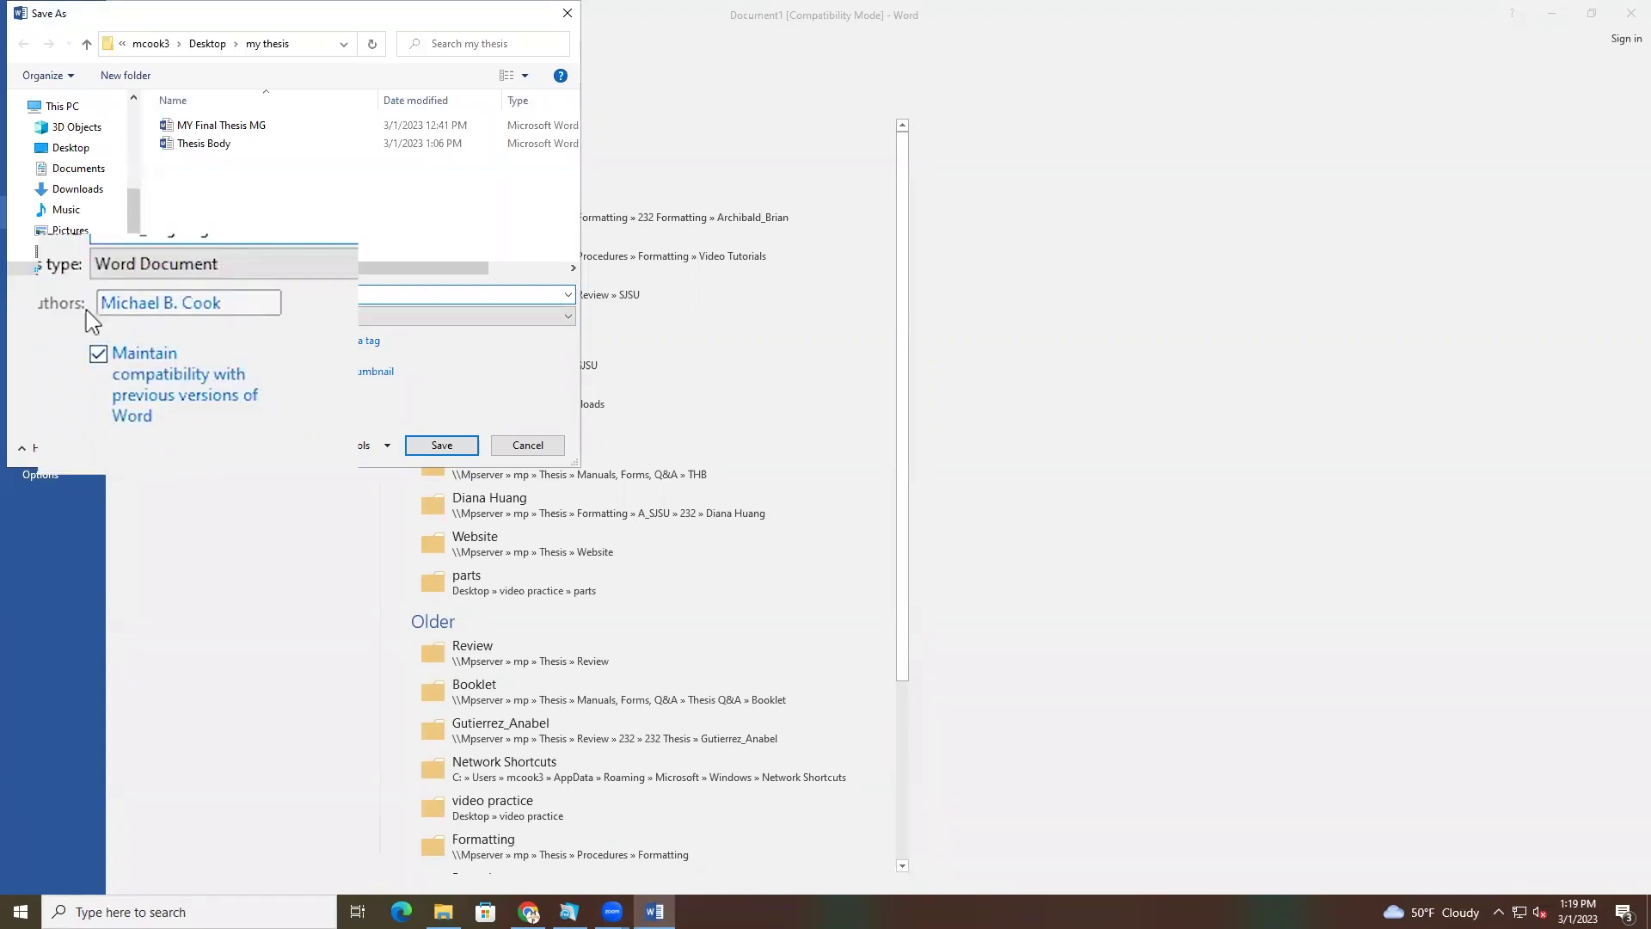
click(442, 445)
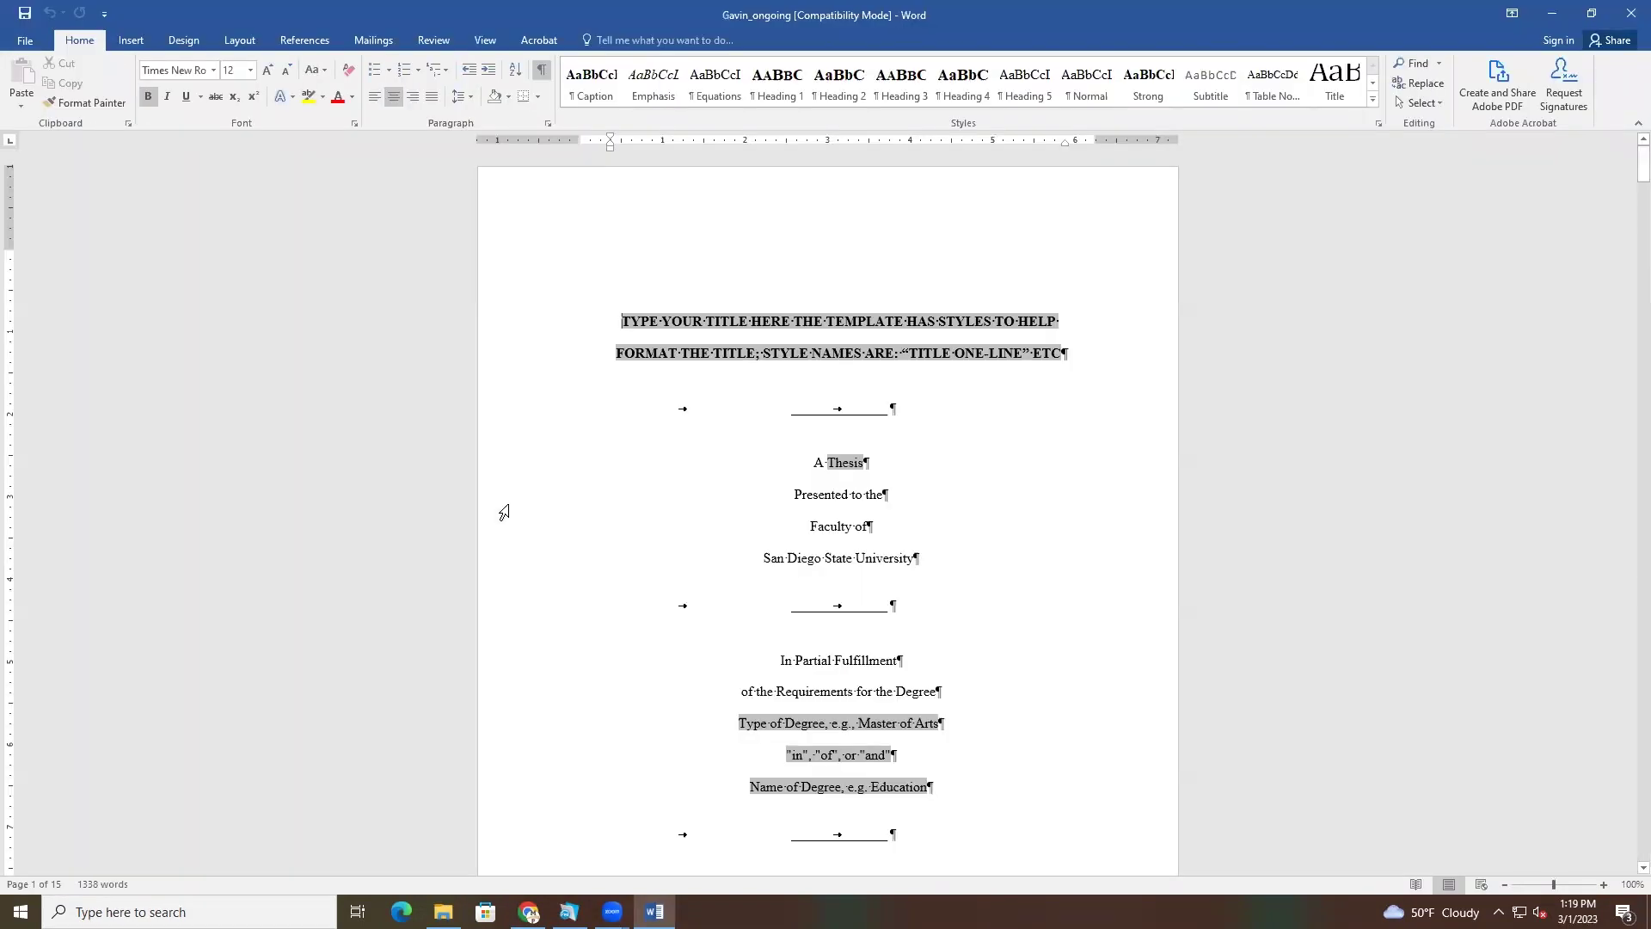
In One Page view, delete the template's sample text from 'If you haven't…' through the appendix
scroll(775, 454, down, 4)
drag(1644, 189, 1624, 667)
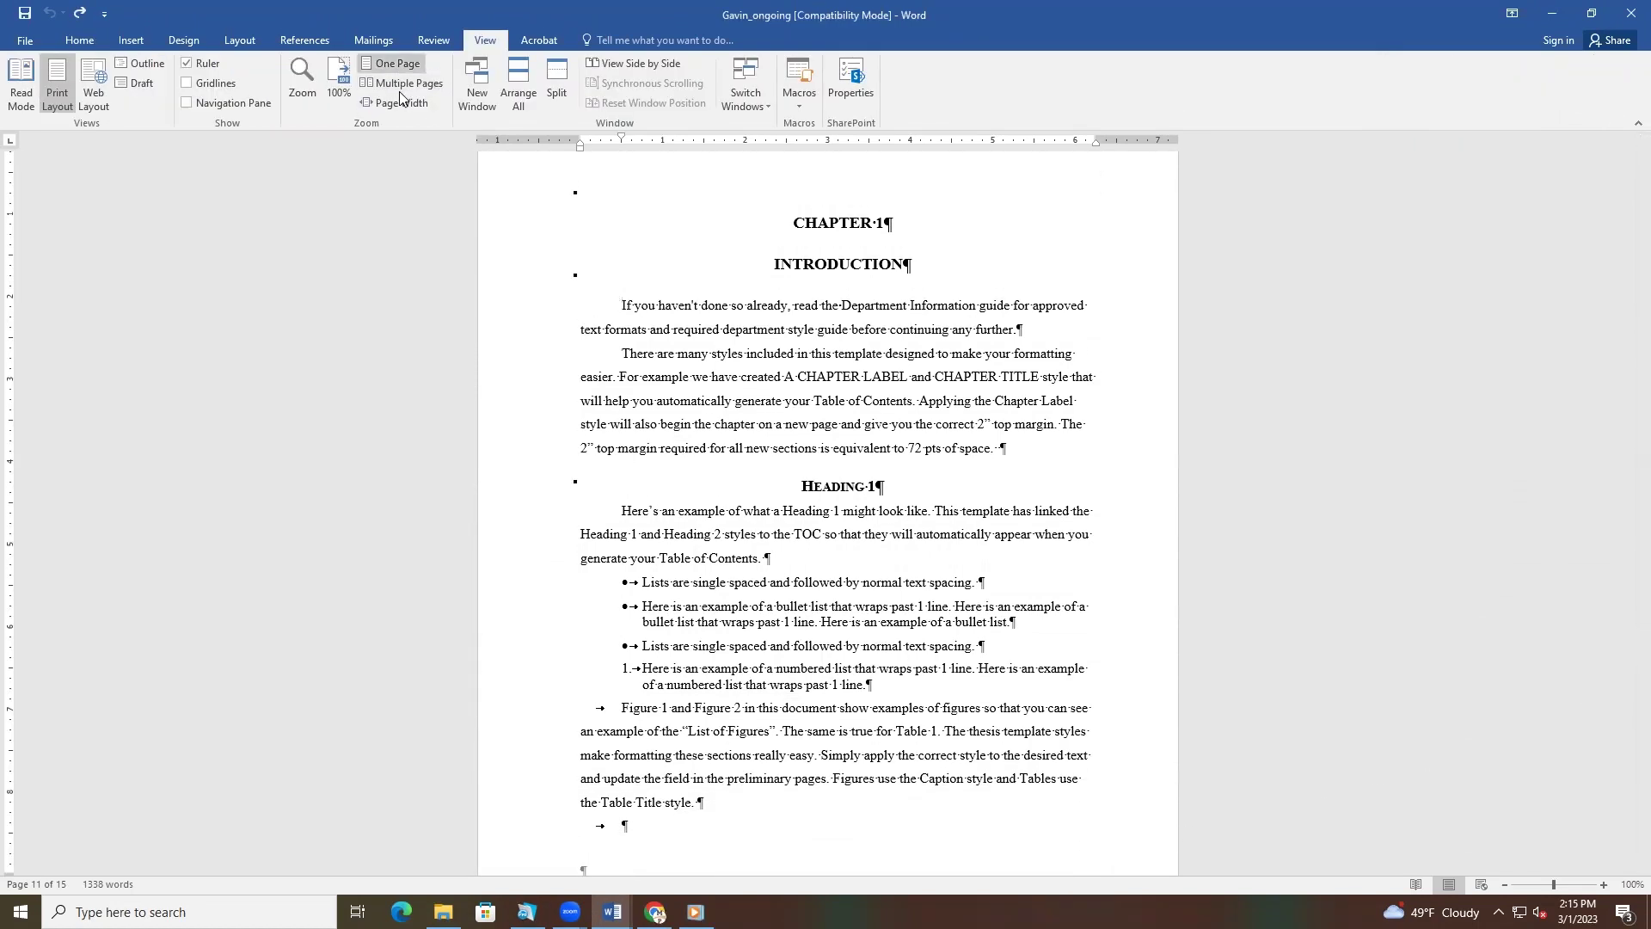
click(392, 63)
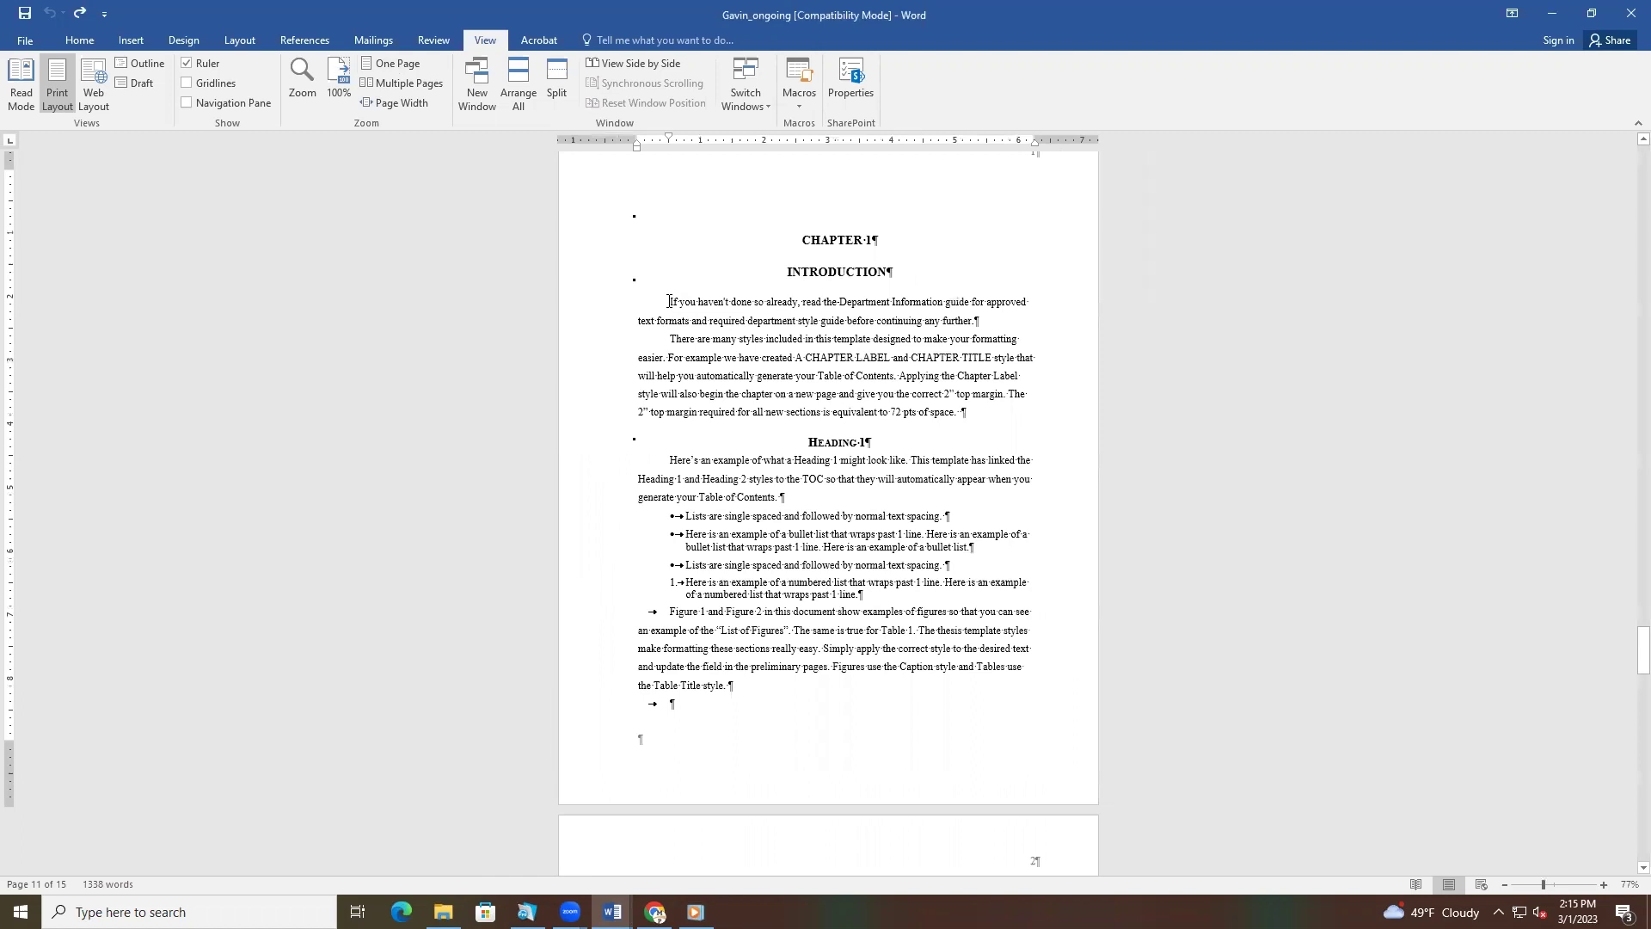
drag(669, 301, 940, 855)
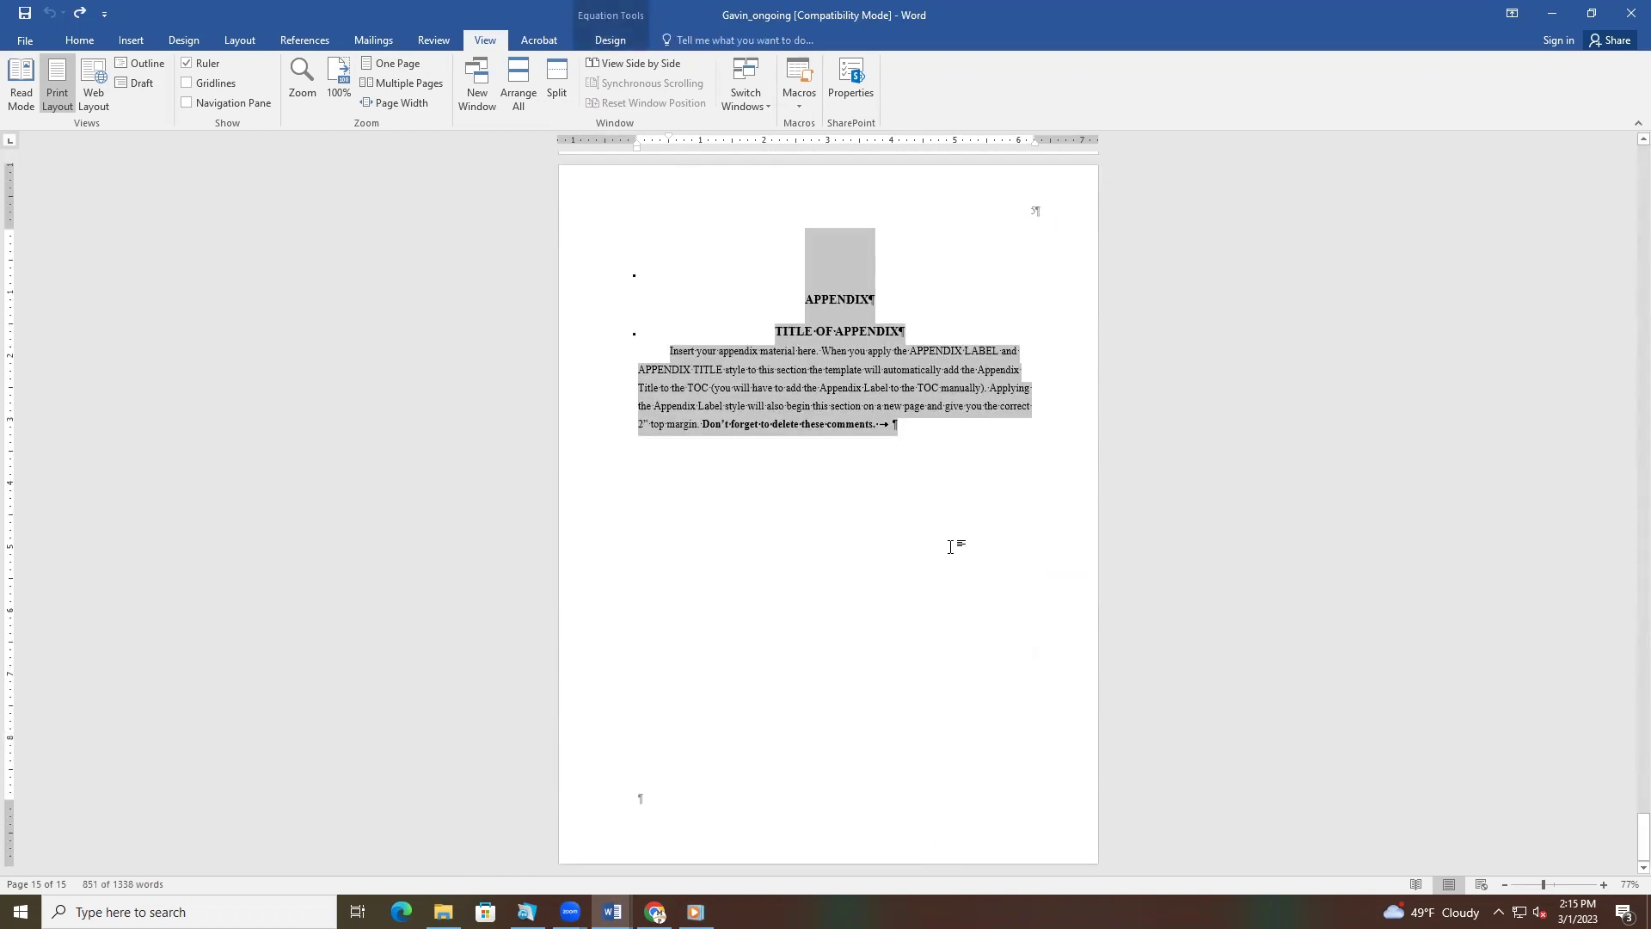
key(Delete)
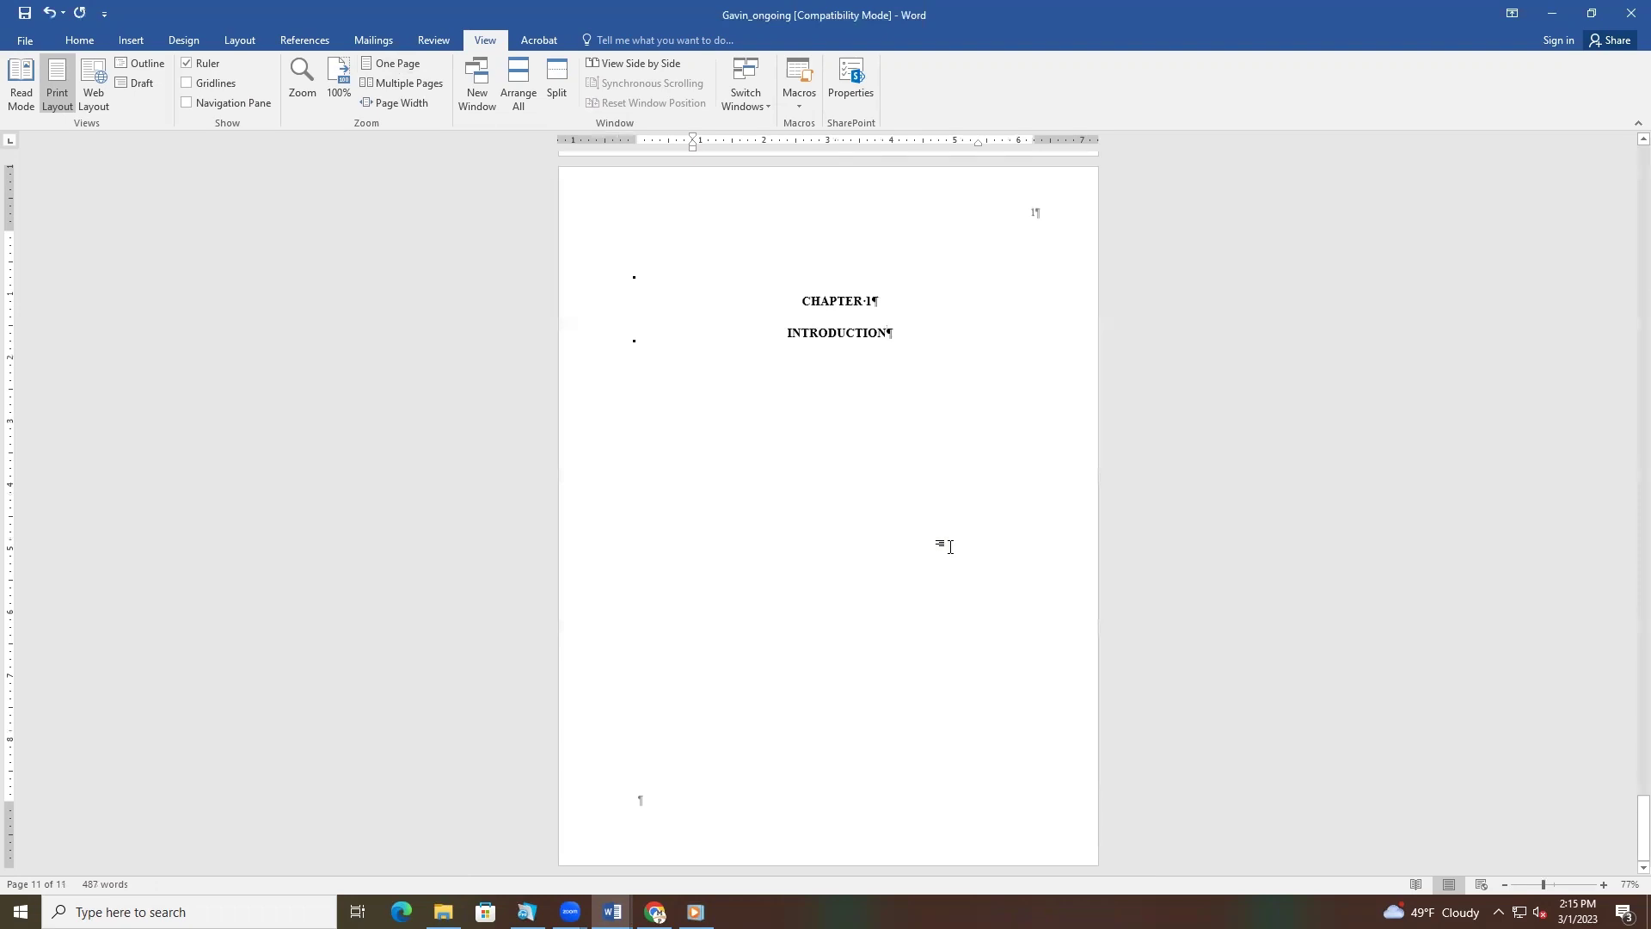
mouse_move(612, 911)
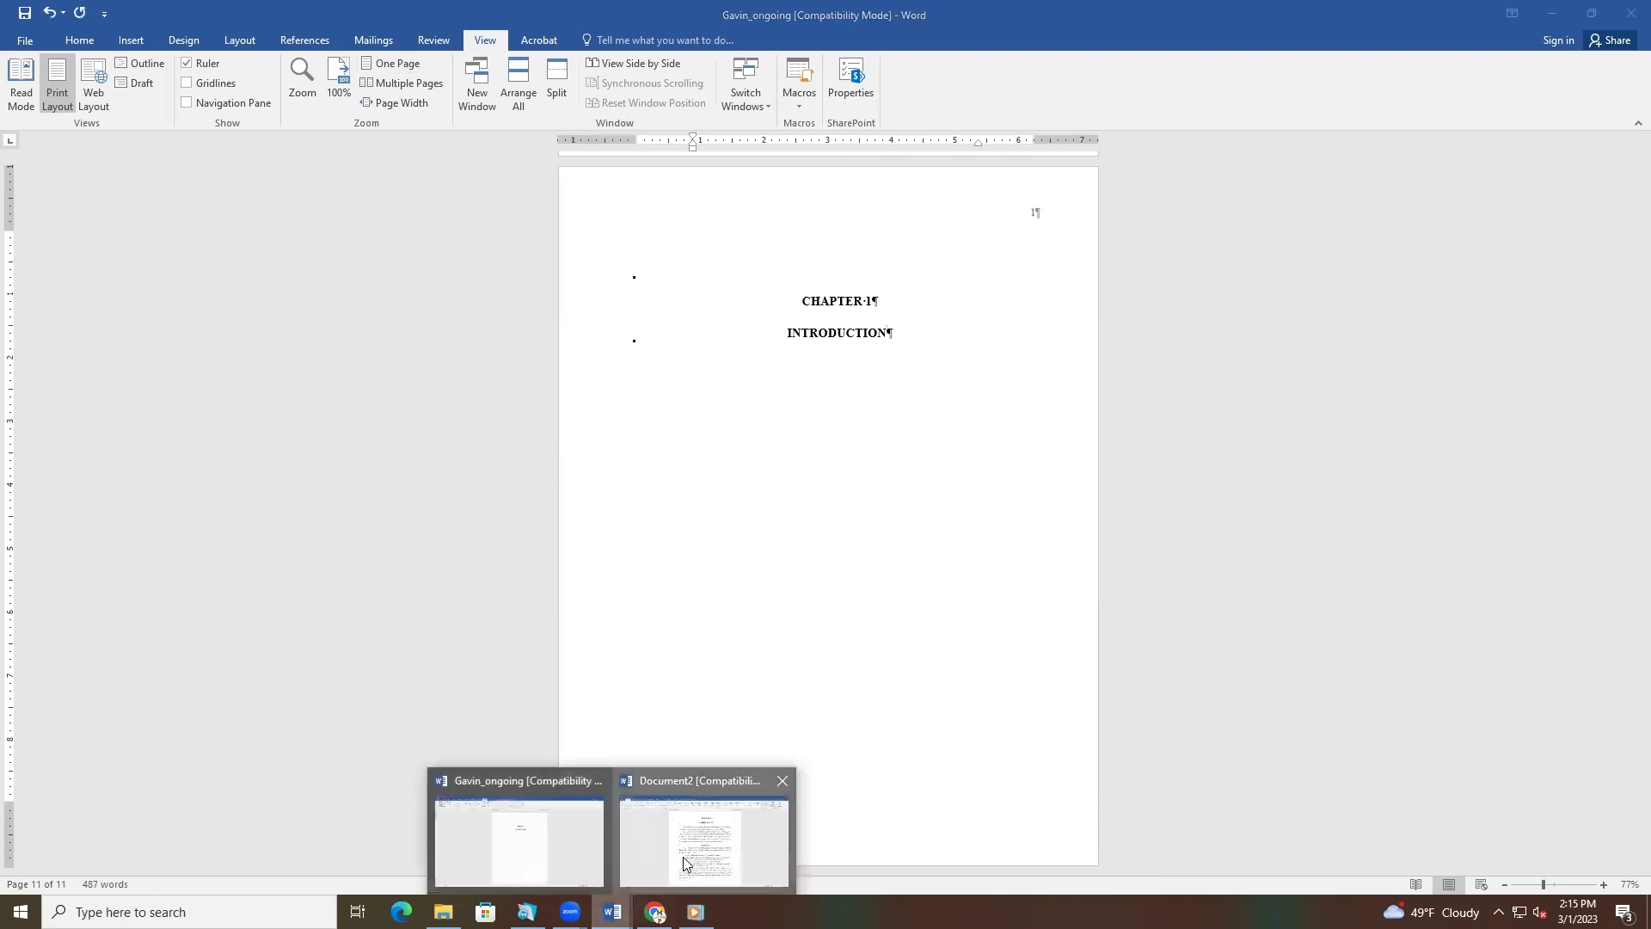
click(683, 857)
scroll(781, 770, down, 3)
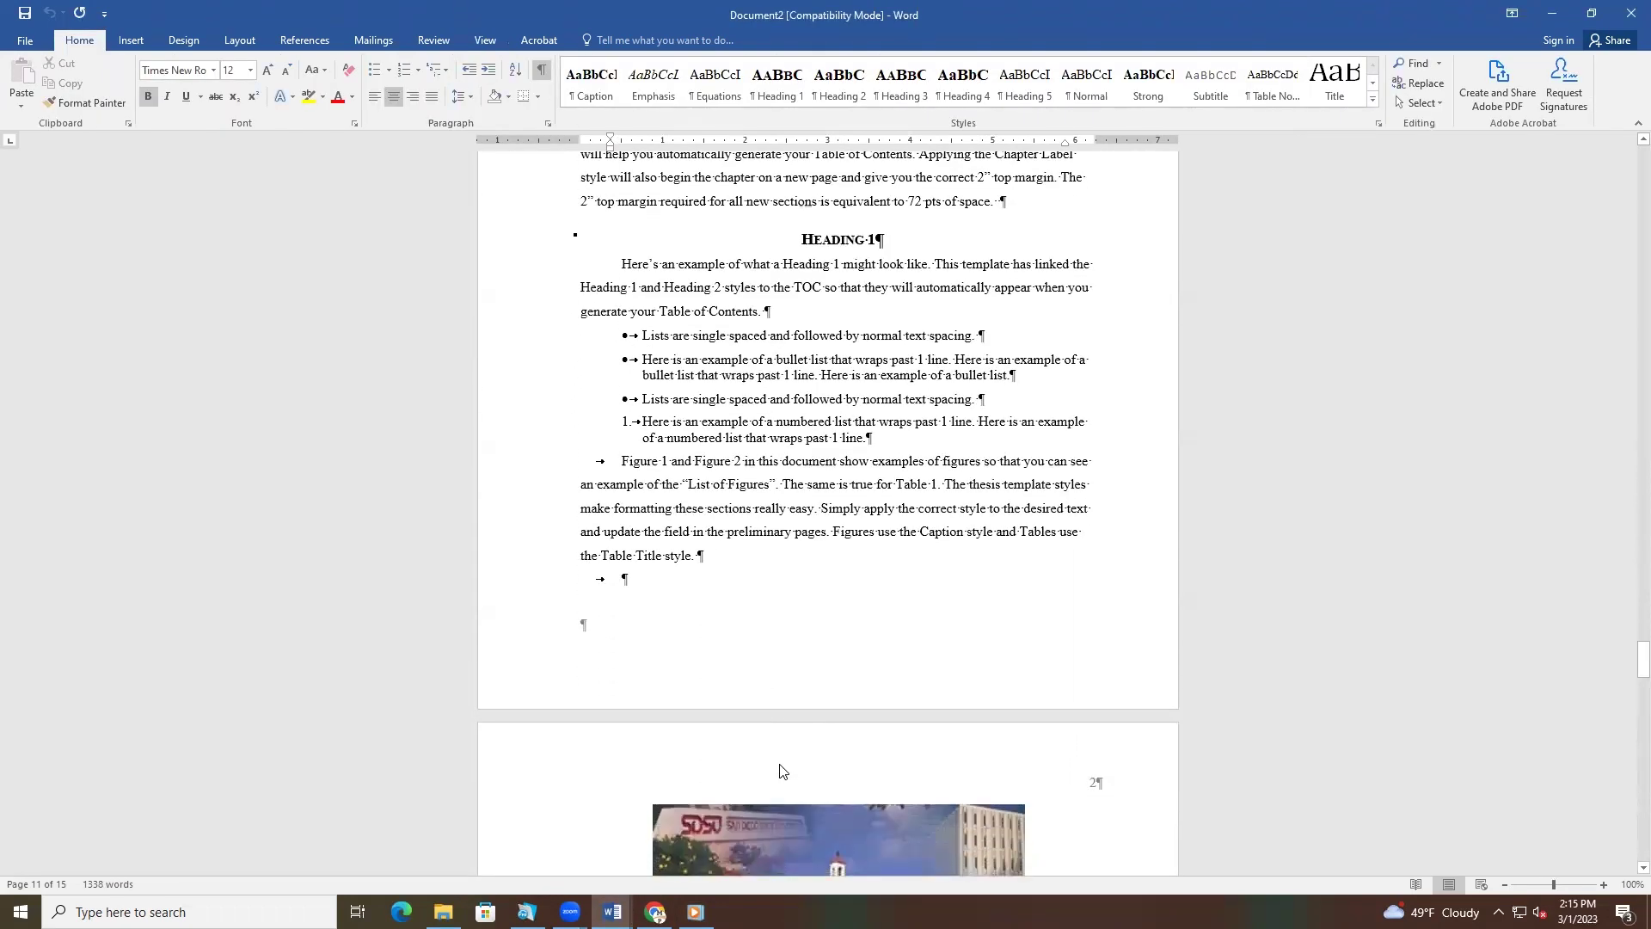
scroll(781, 771, down, 5)
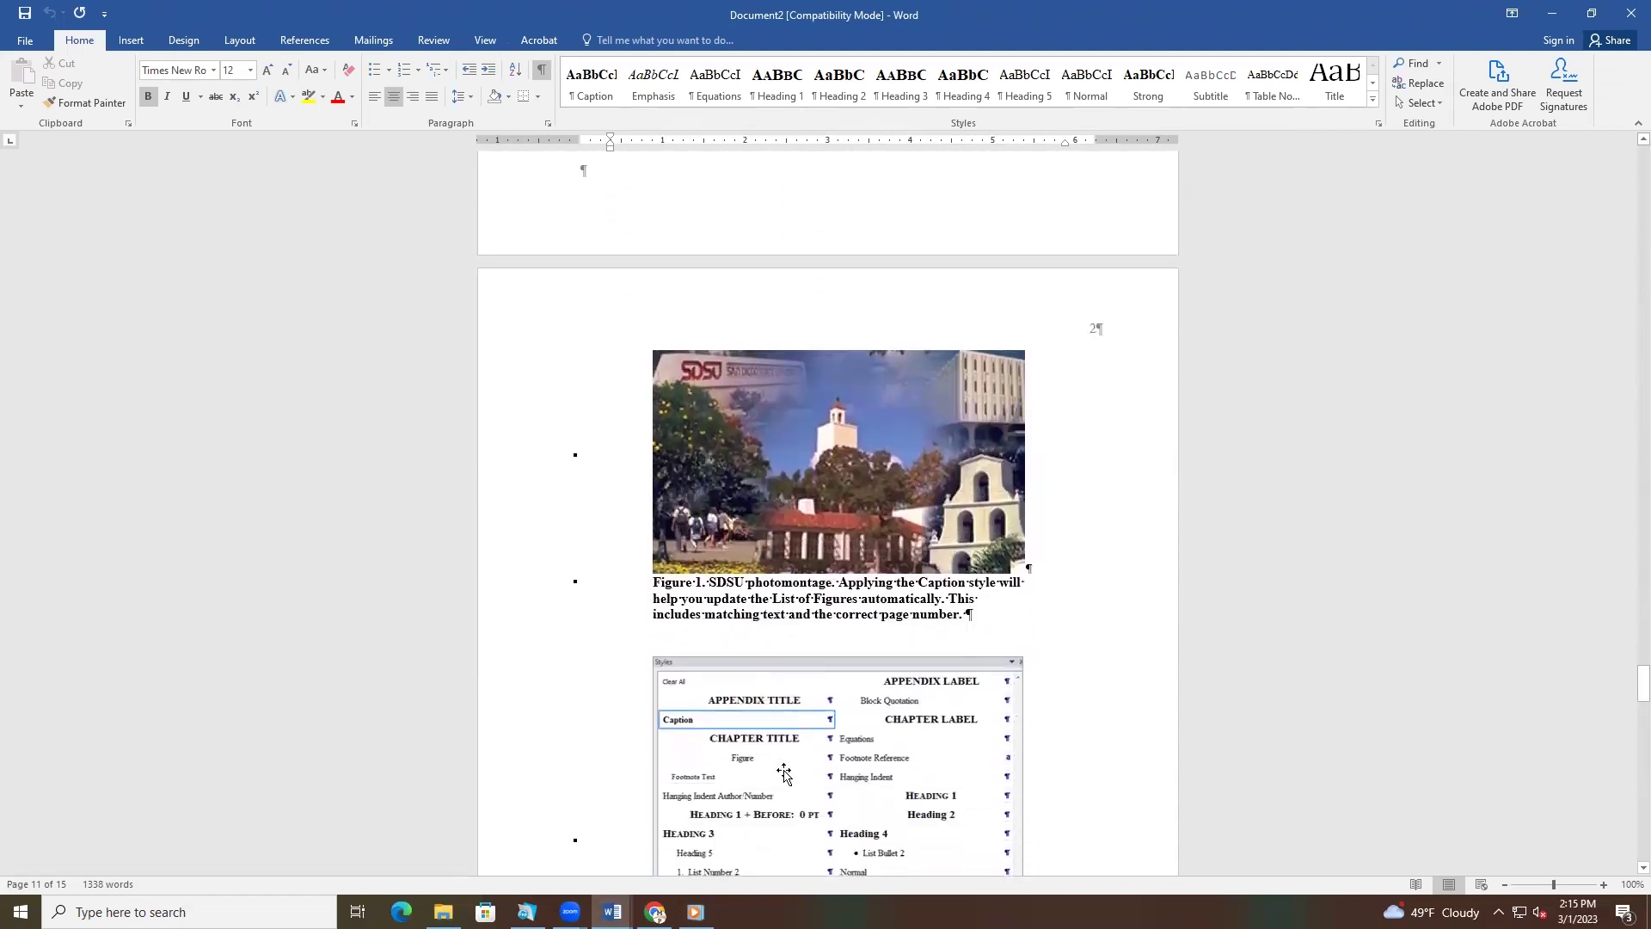
scroll(784, 774, down, 5)
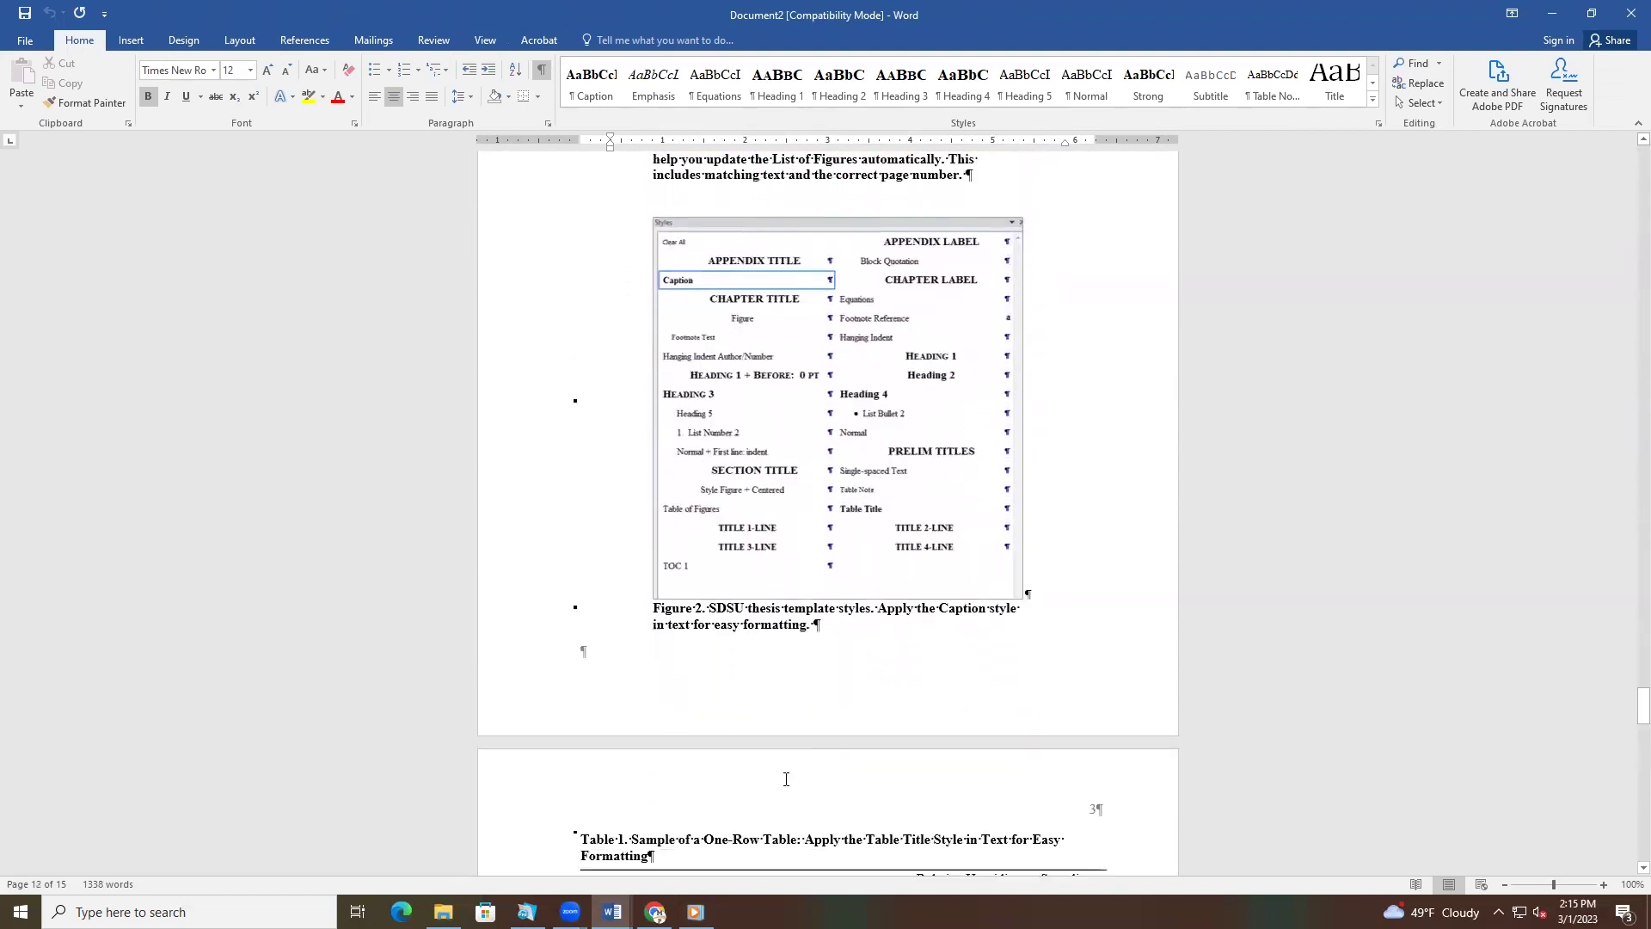
scroll(785, 779, down, 7)
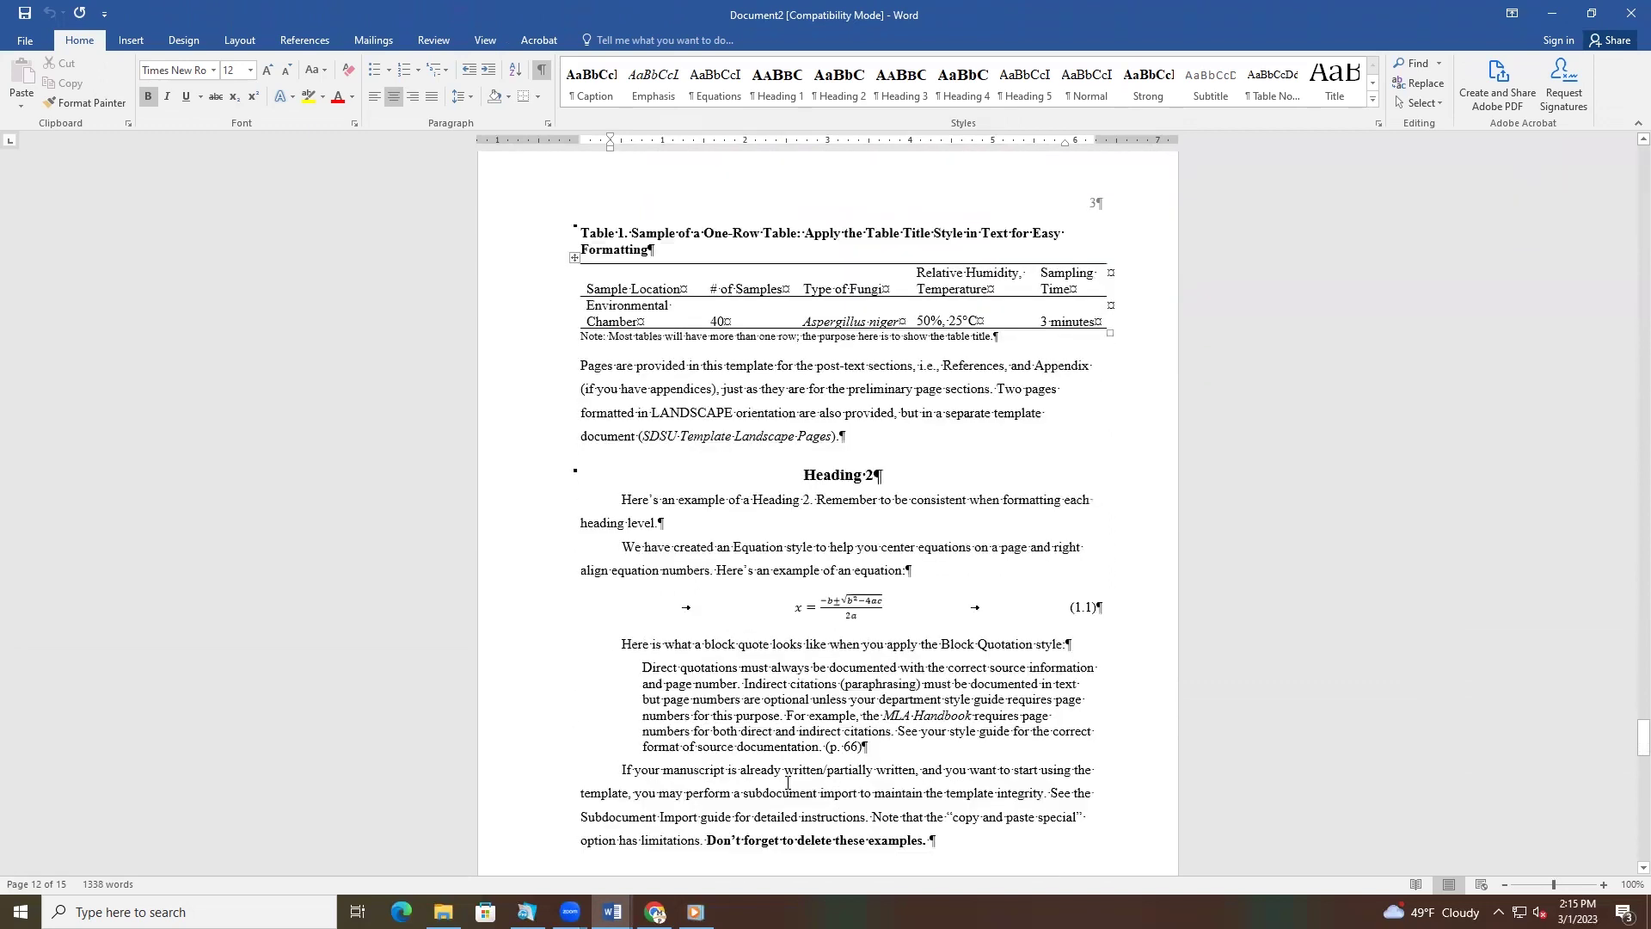
scroll(788, 783, down, 7)
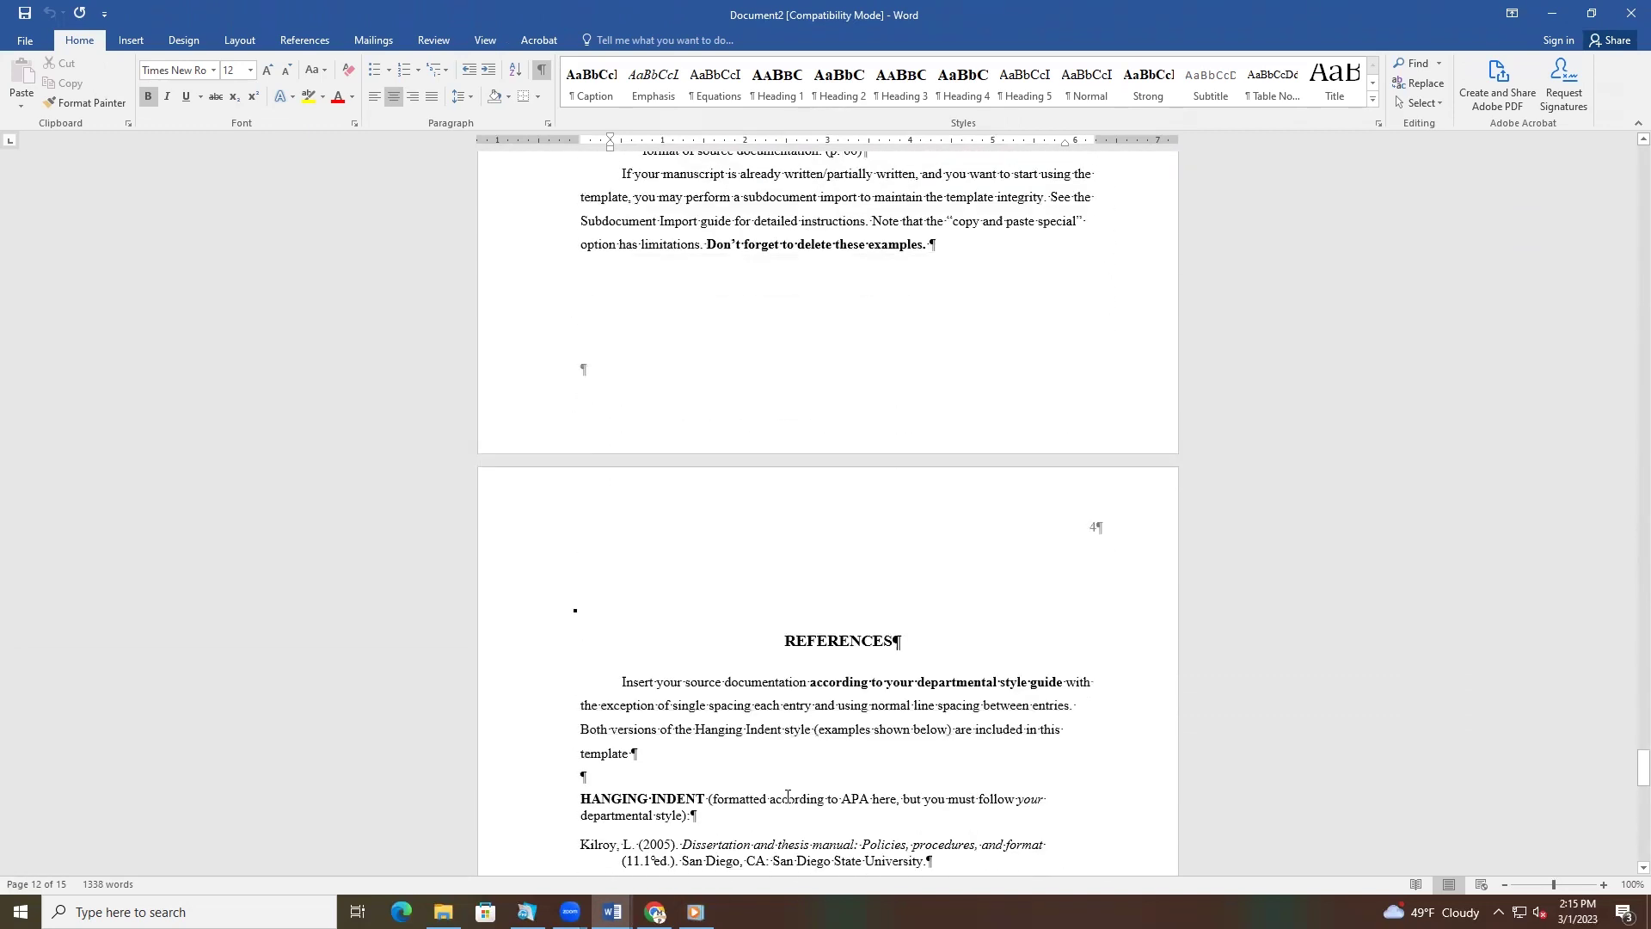
scroll(787, 796, down, 6)
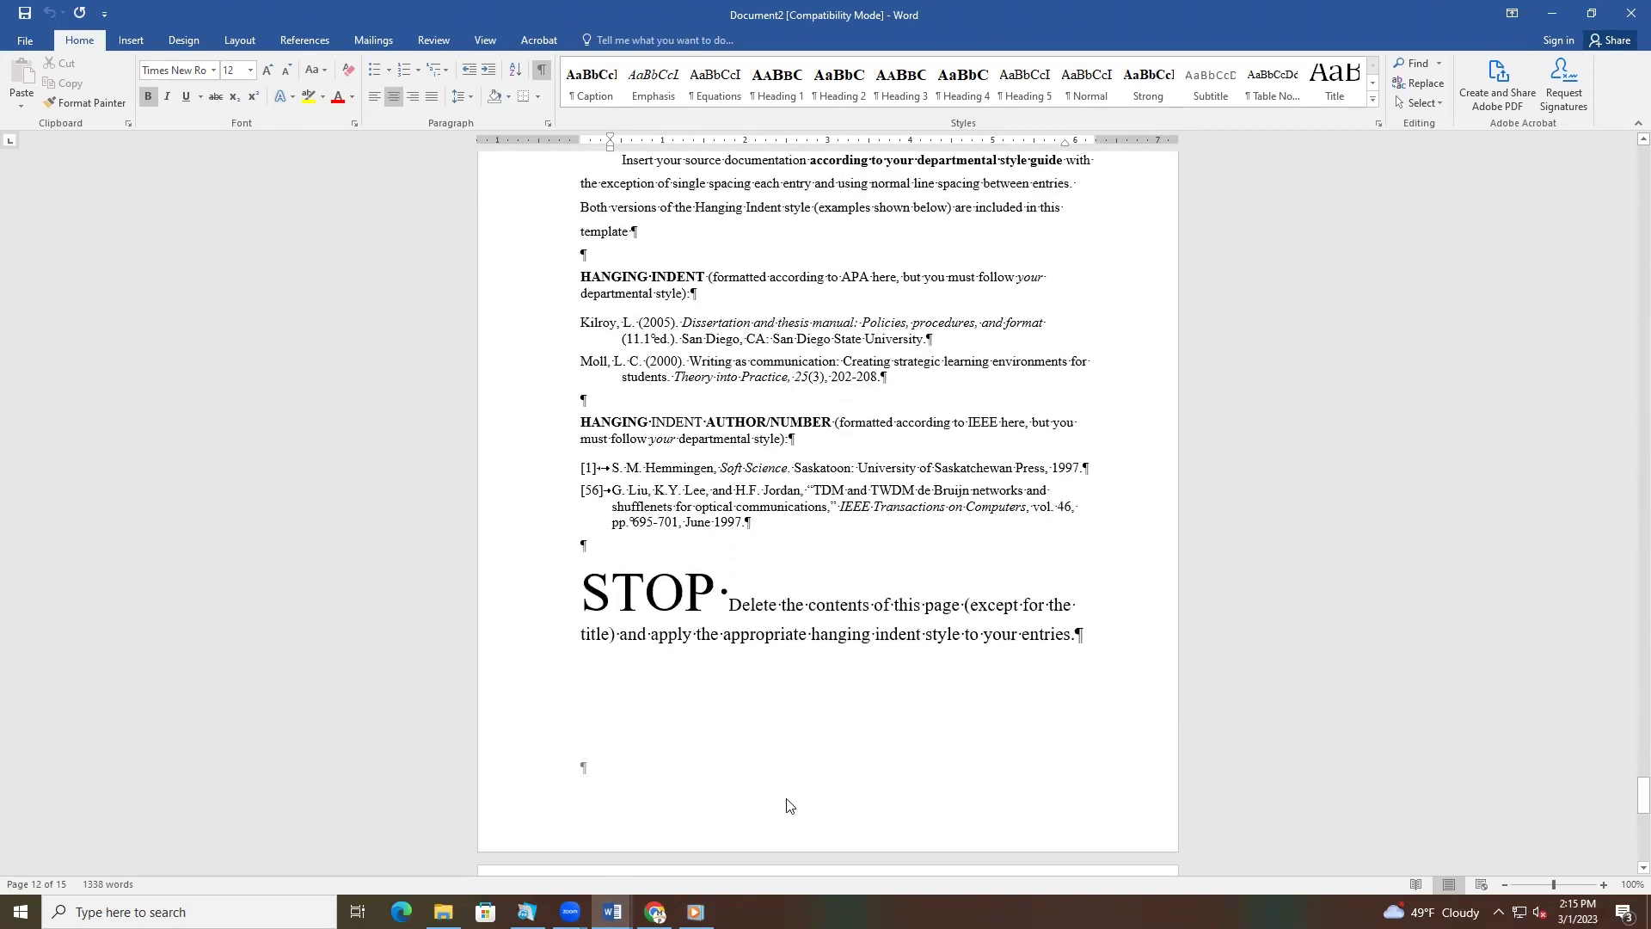
scroll(788, 800, down, 4)
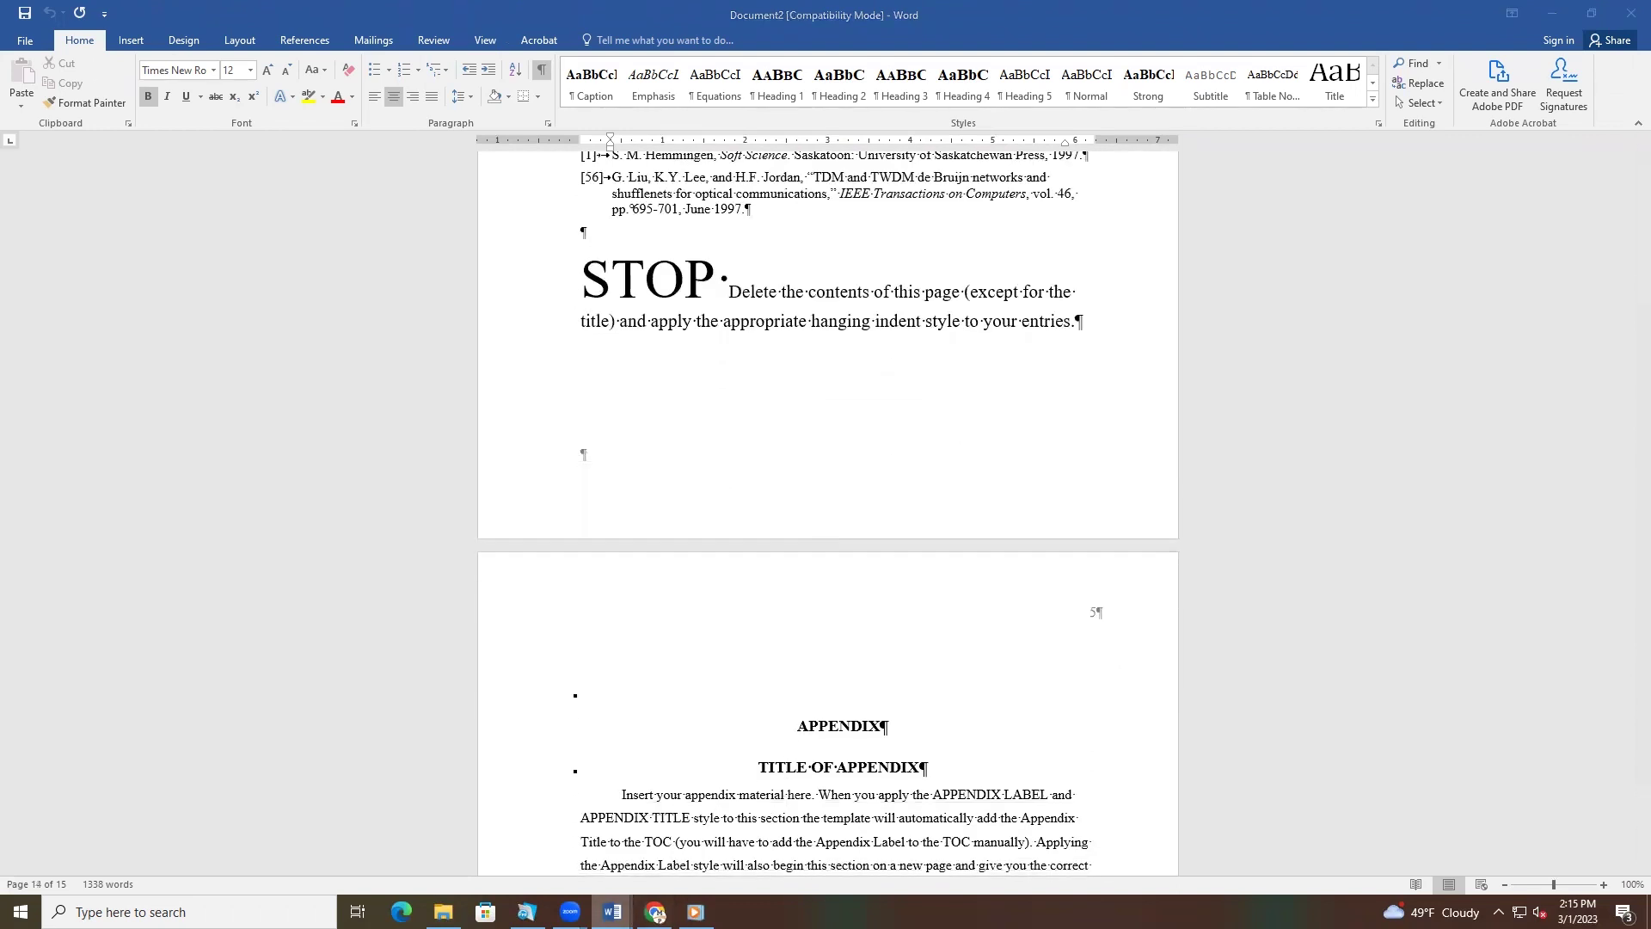
mouse_move(612, 911)
click(481, 829)
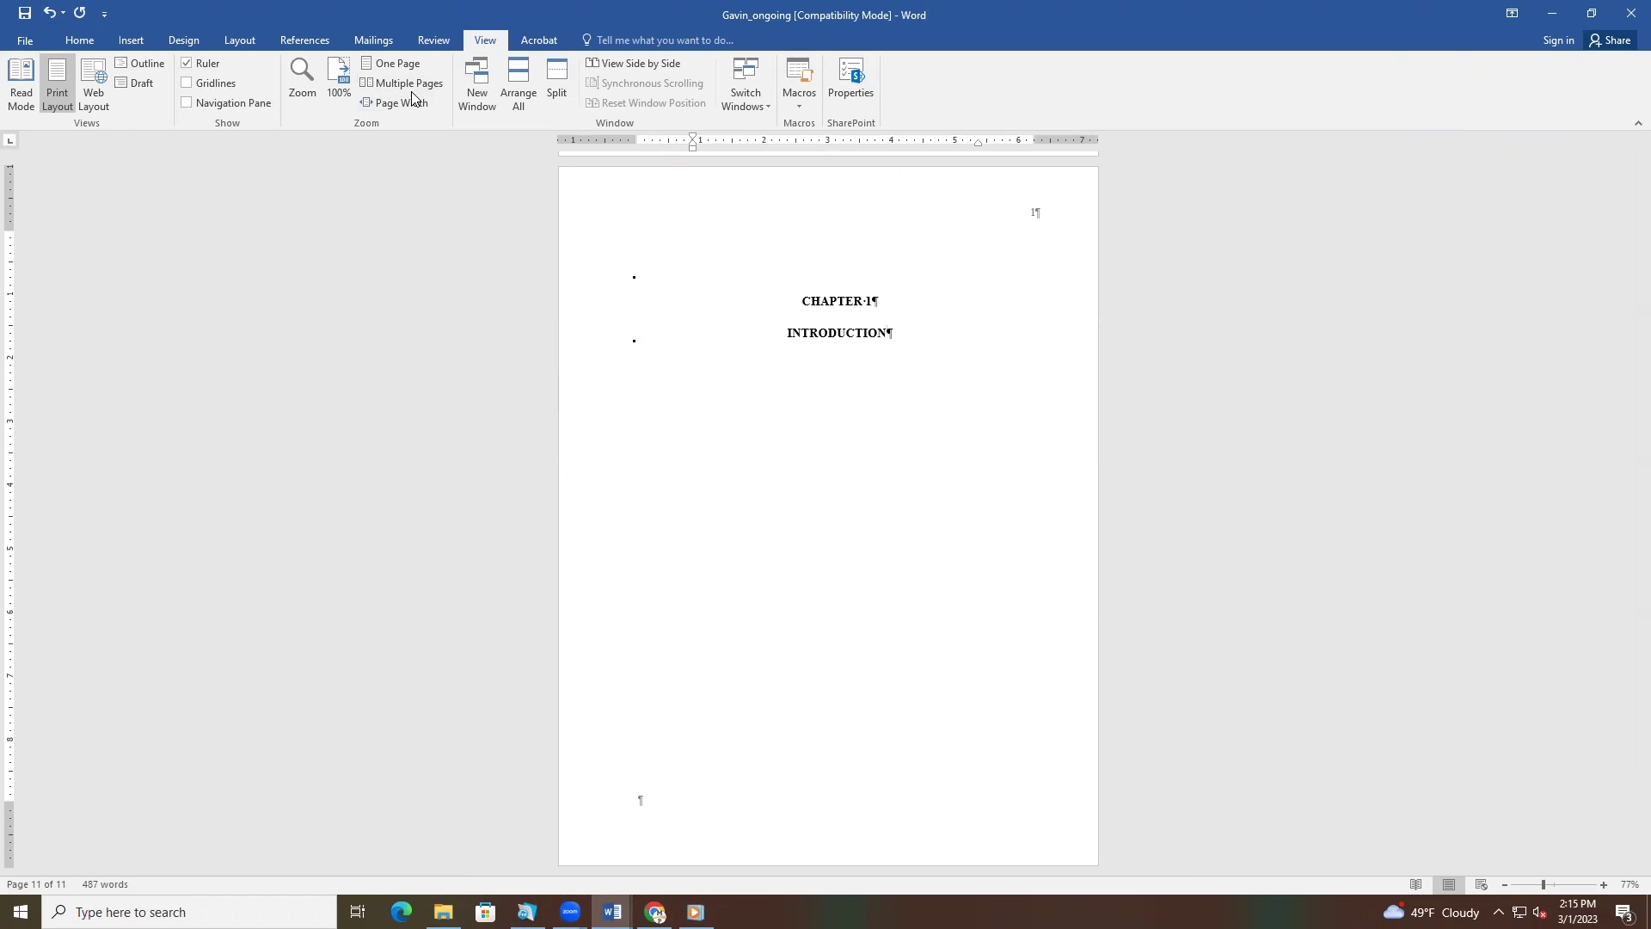
In Outline view with Show Document on, insert the Thesis Body file as a subdocument
click(136, 67)
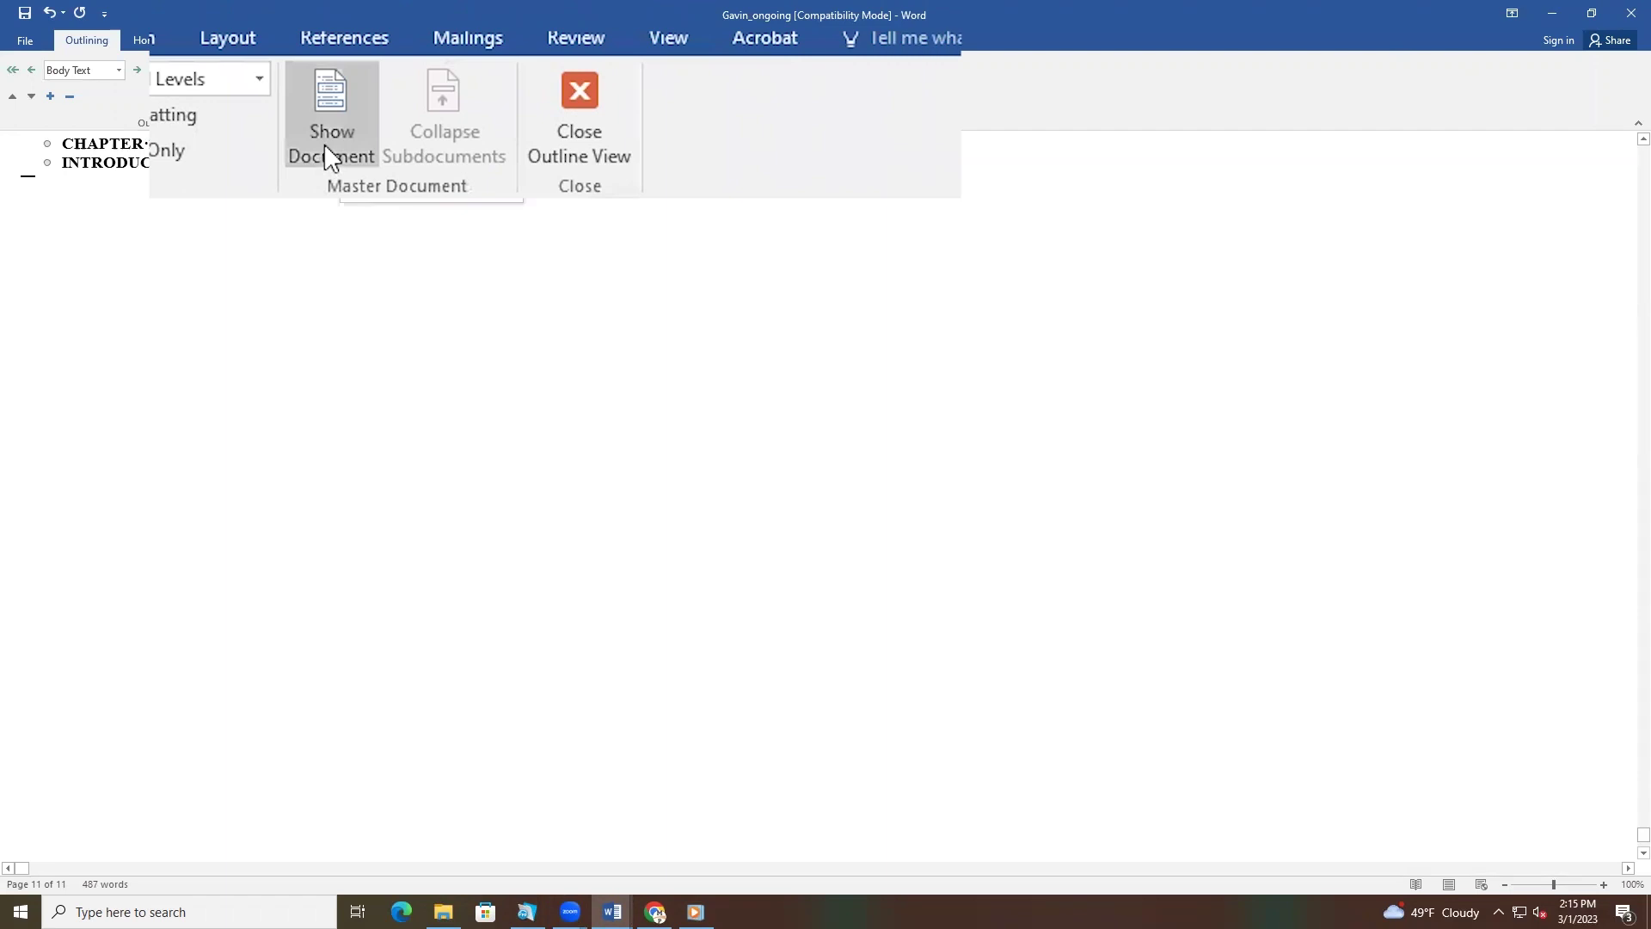
click(330, 157)
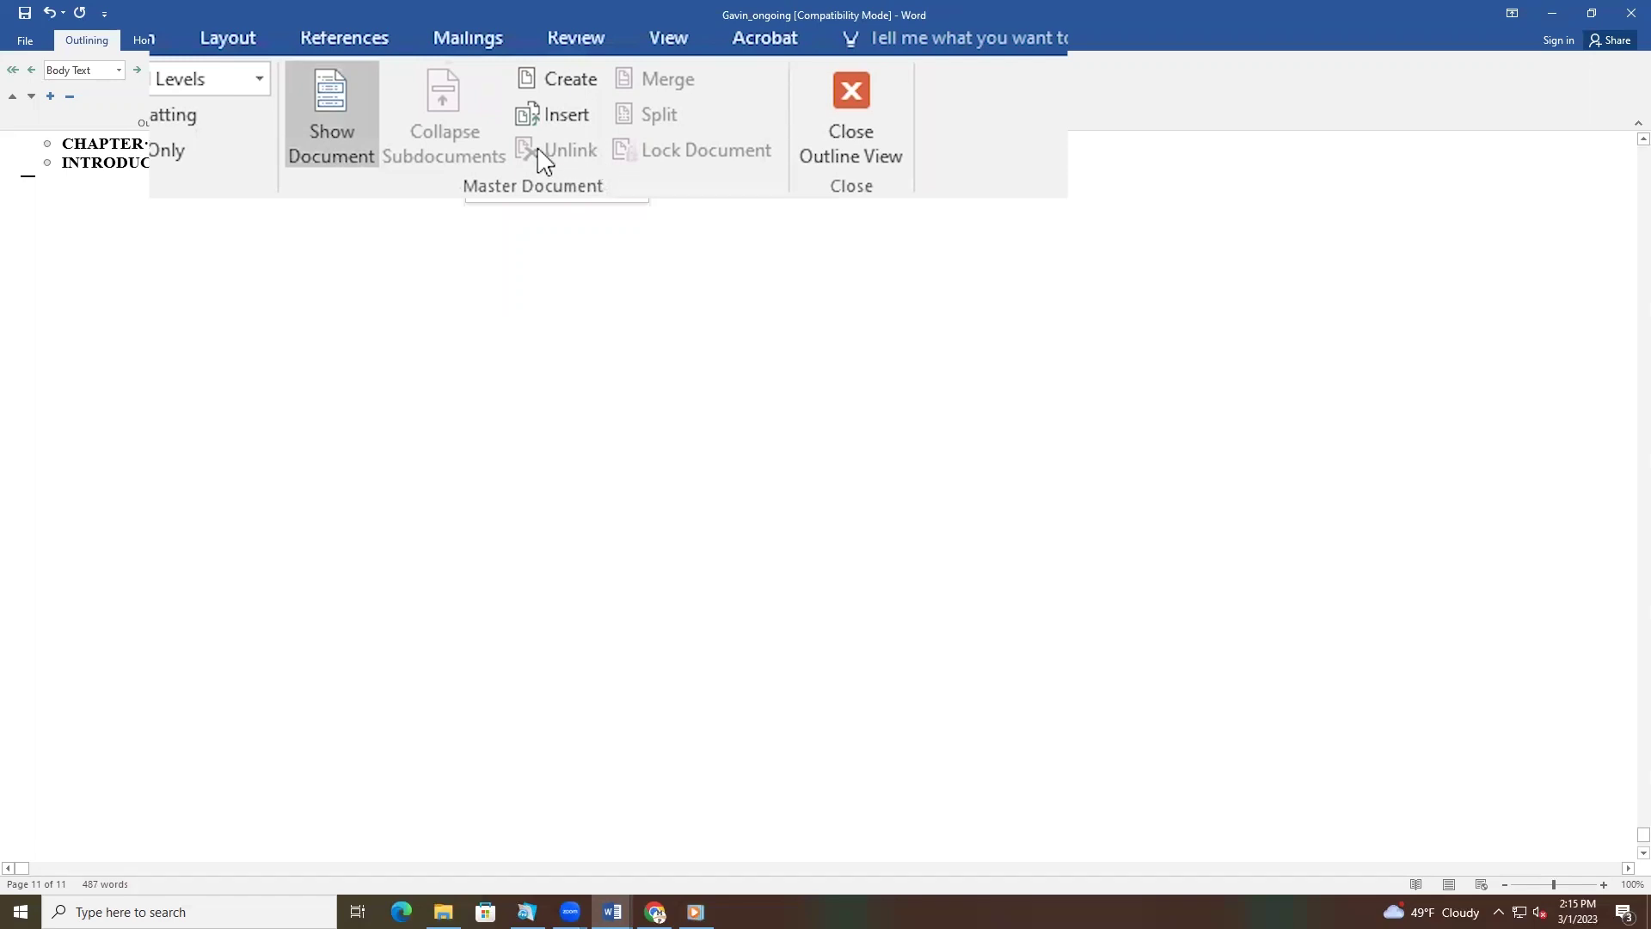
click(486, 86)
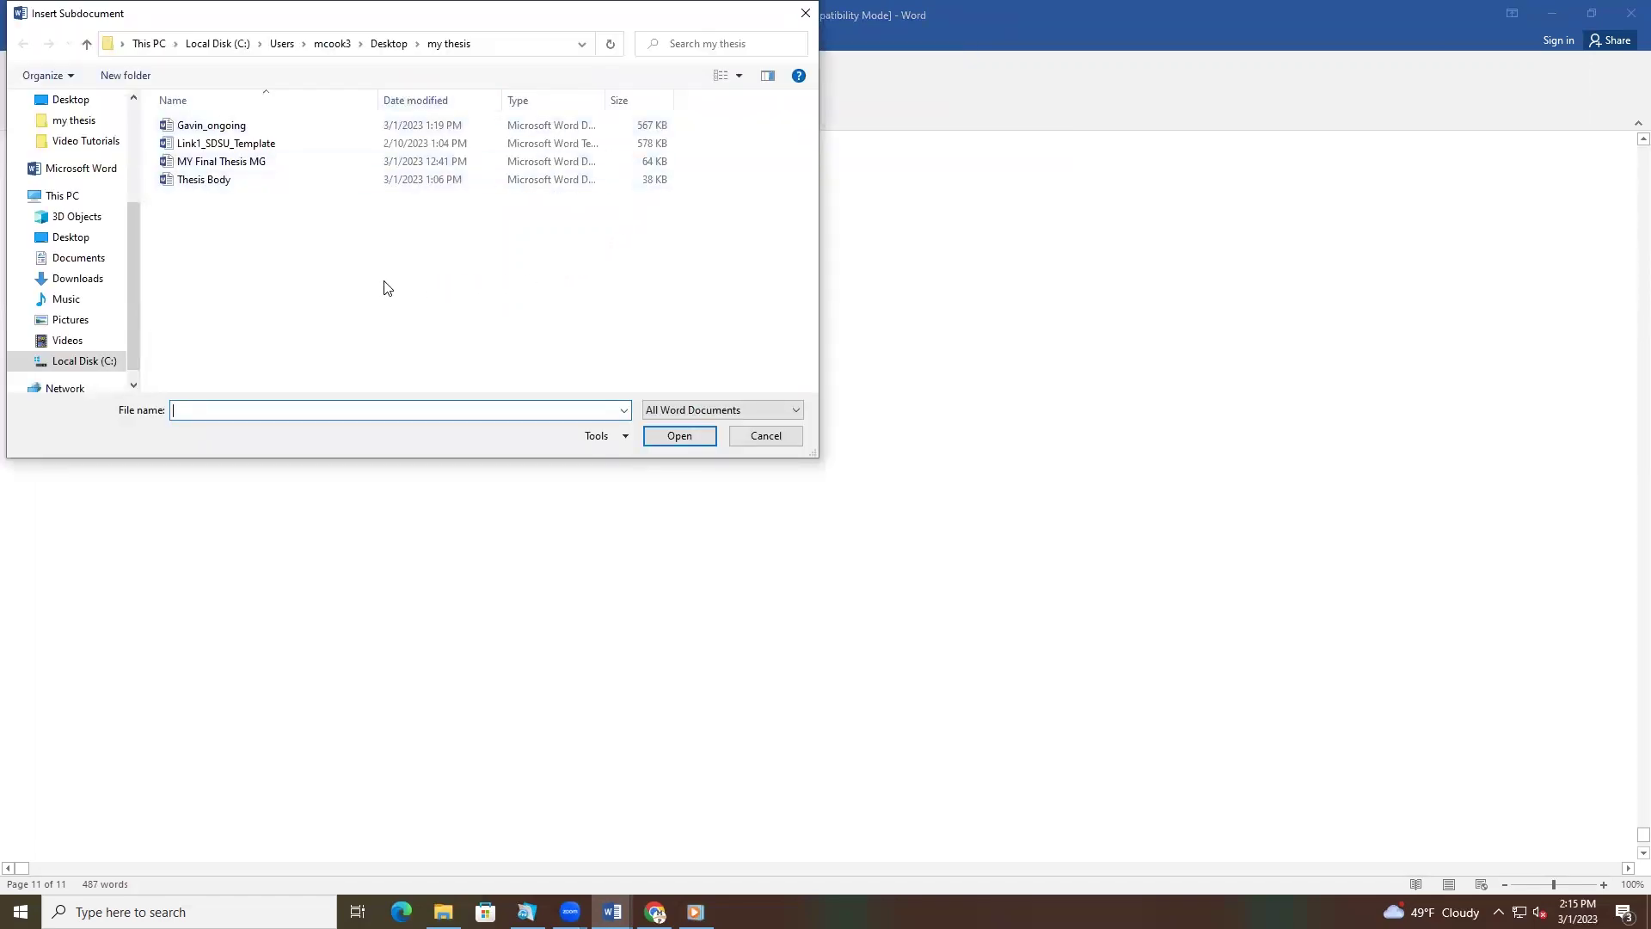
click(197, 184)
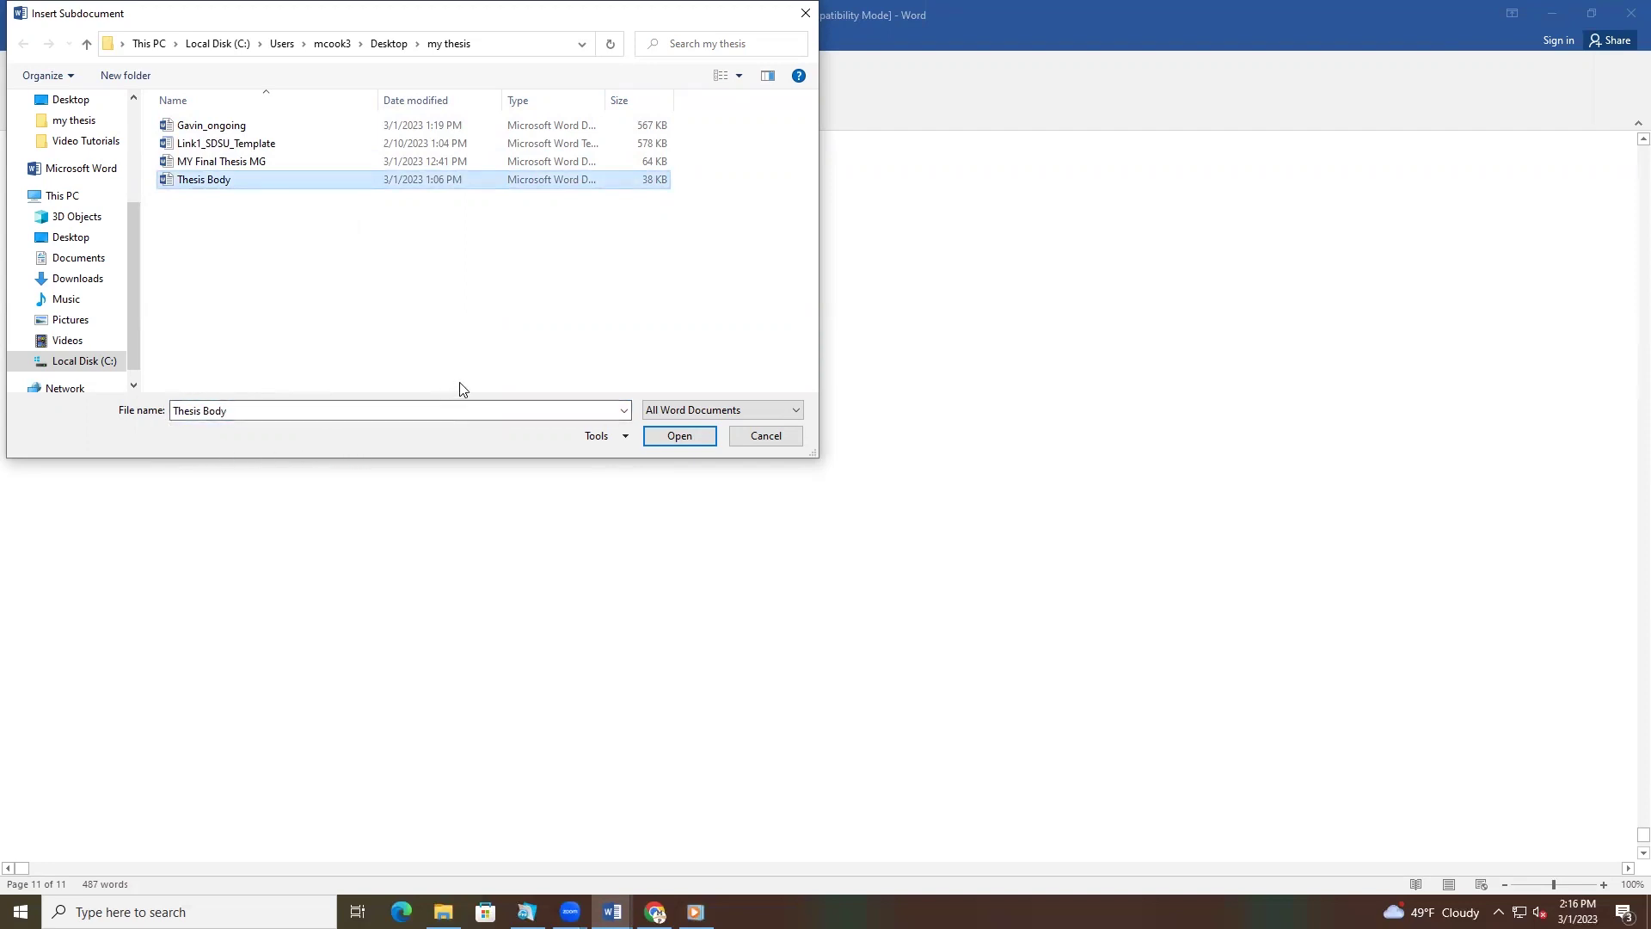
click(676, 439)
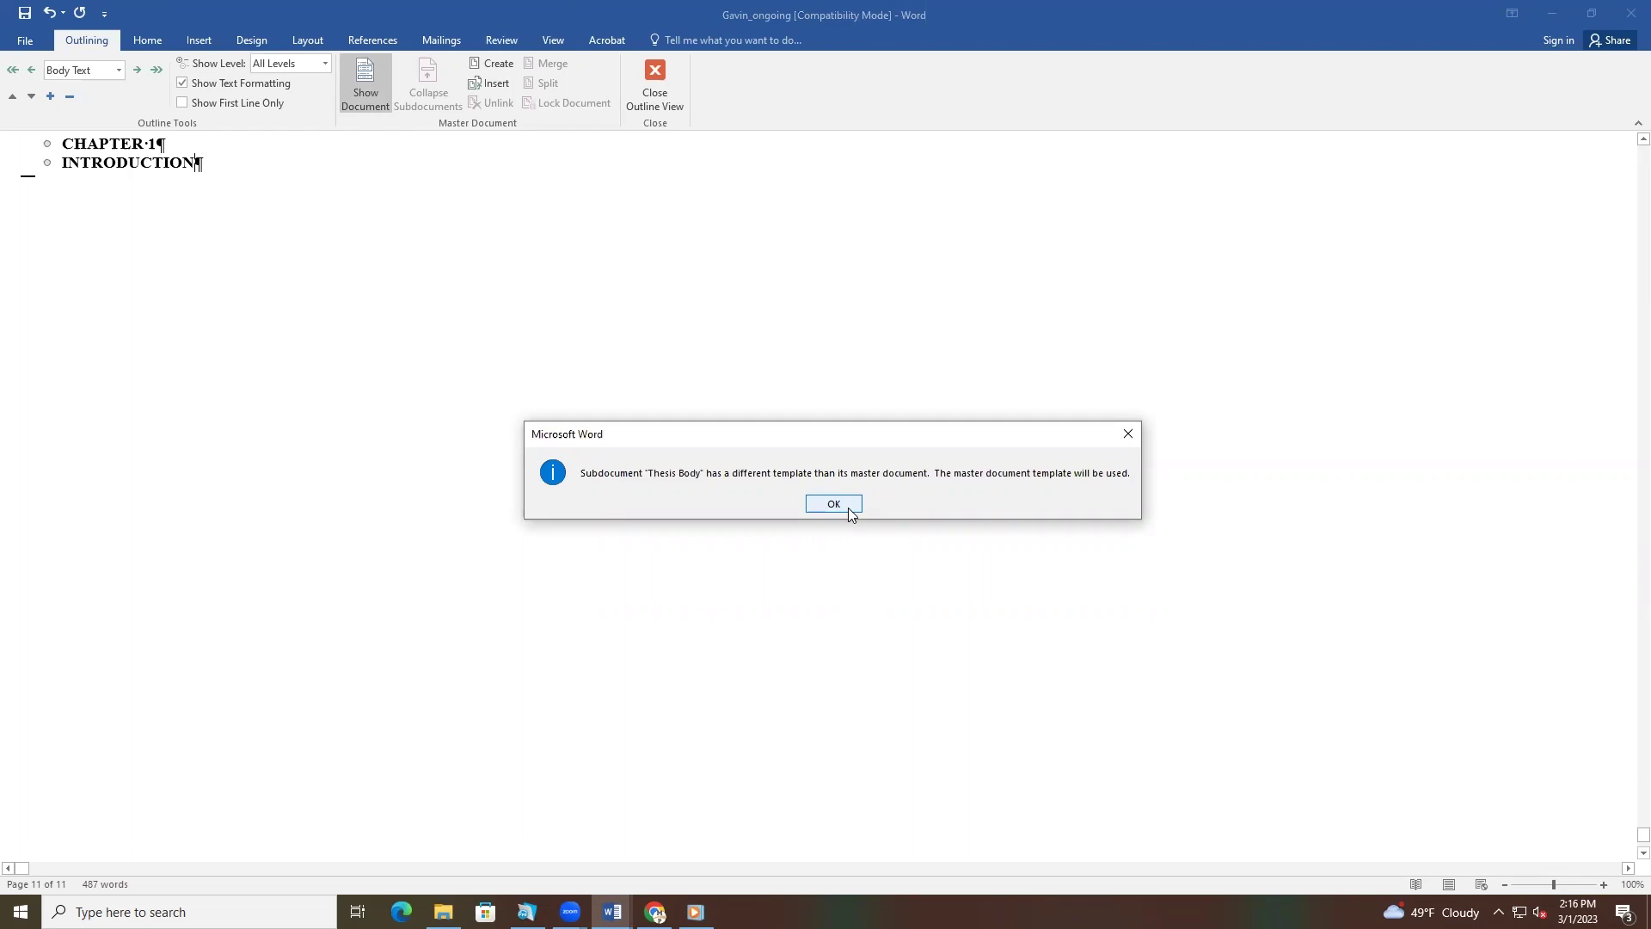
Accept the master template notice and answer No to All on renaming duplicate styles
click(848, 508)
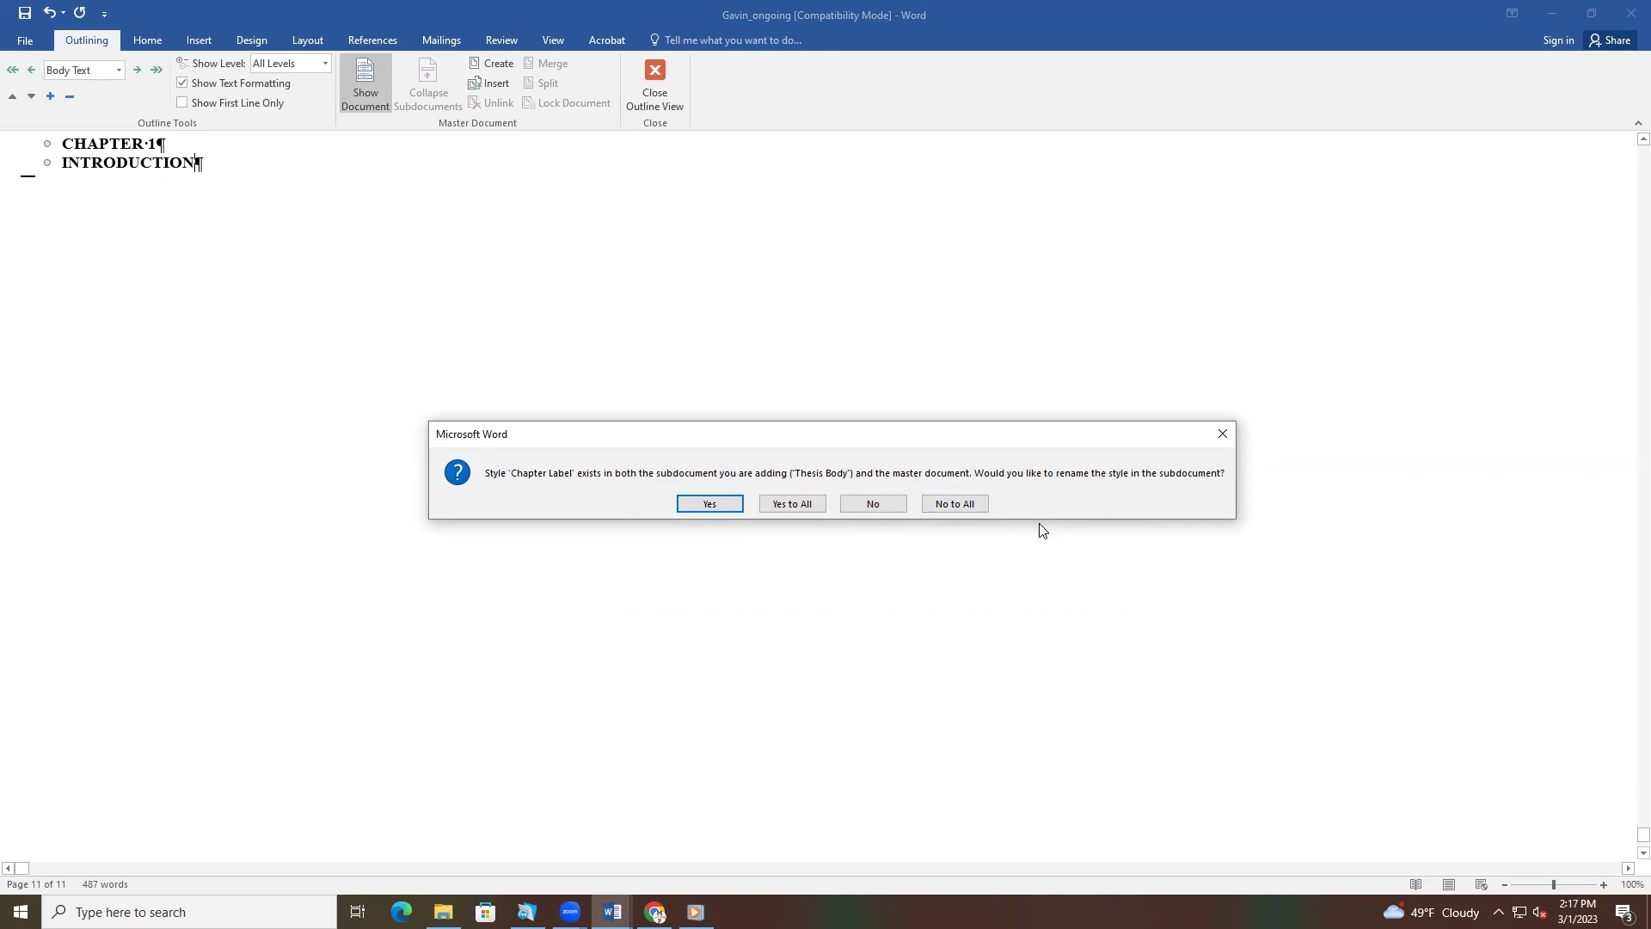
click(959, 504)
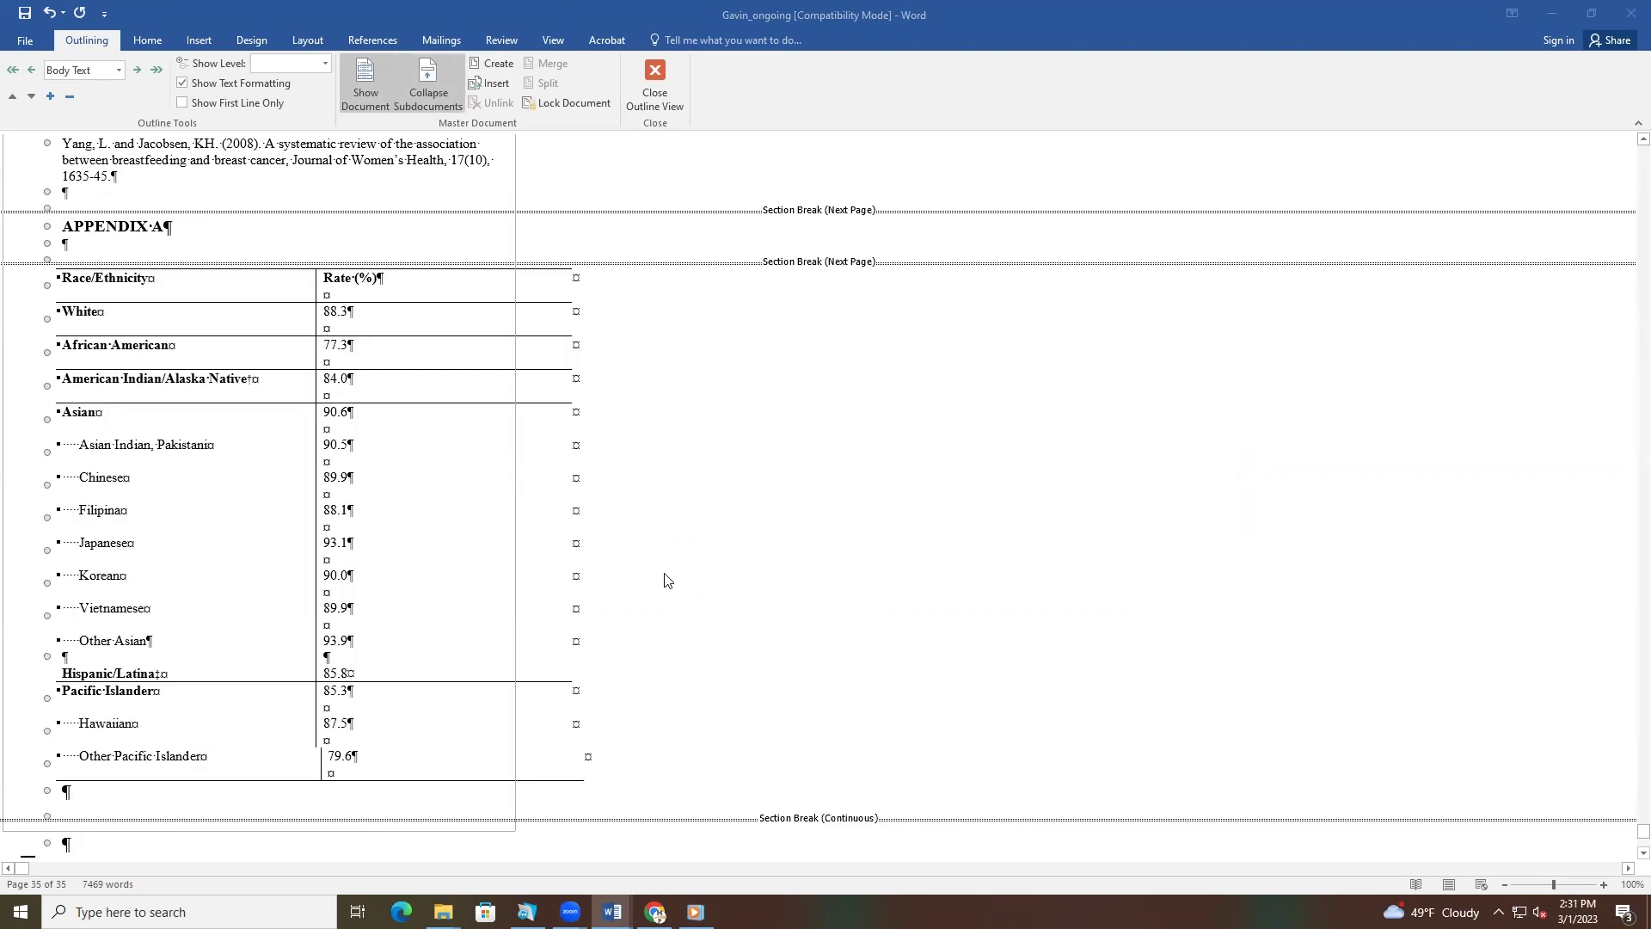
Place the cursor in the Thesis Body subdocument and unlink it from the Master Document group
click(334, 545)
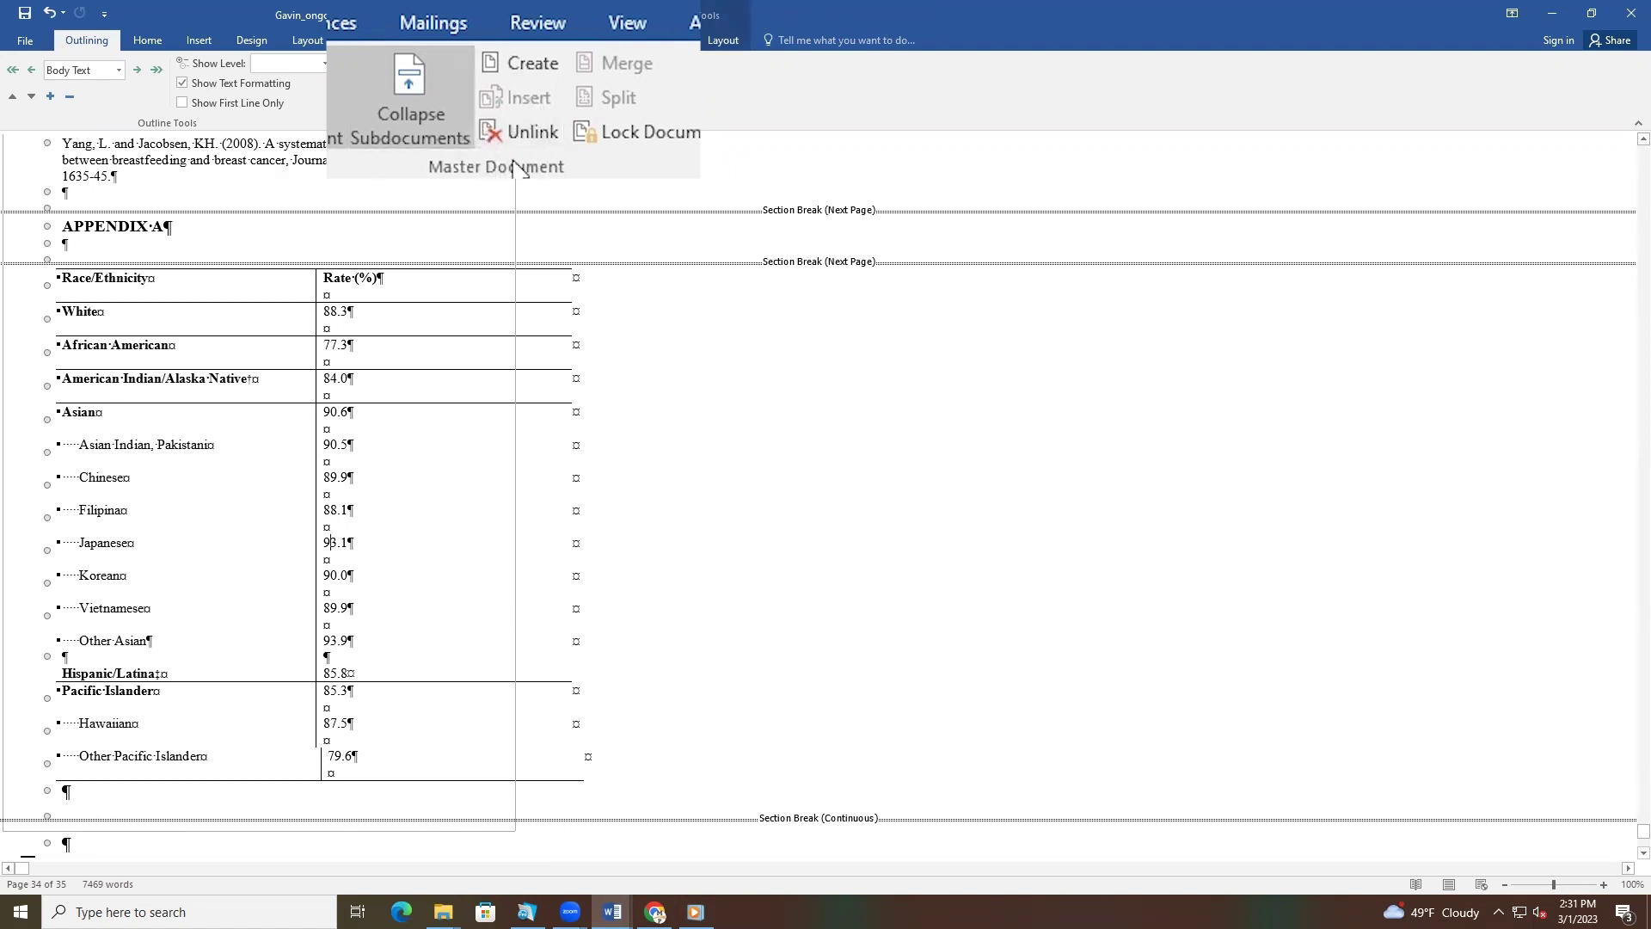
click(496, 107)
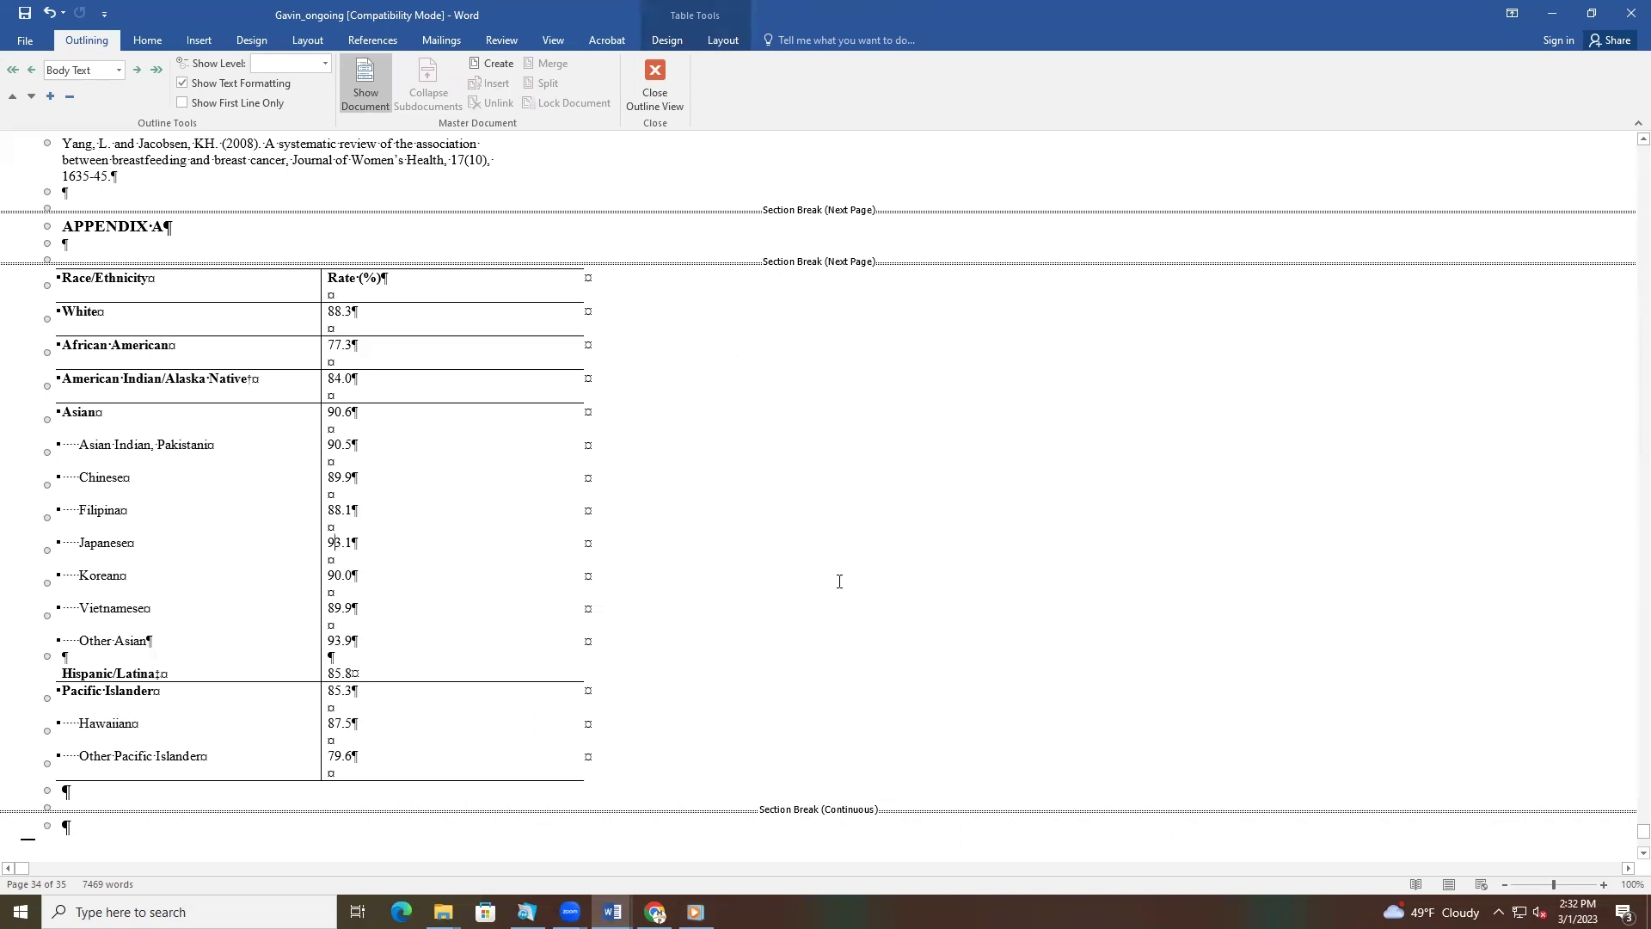
Hide the formatting marks and return the thesis to Outline view
click(640, 77)
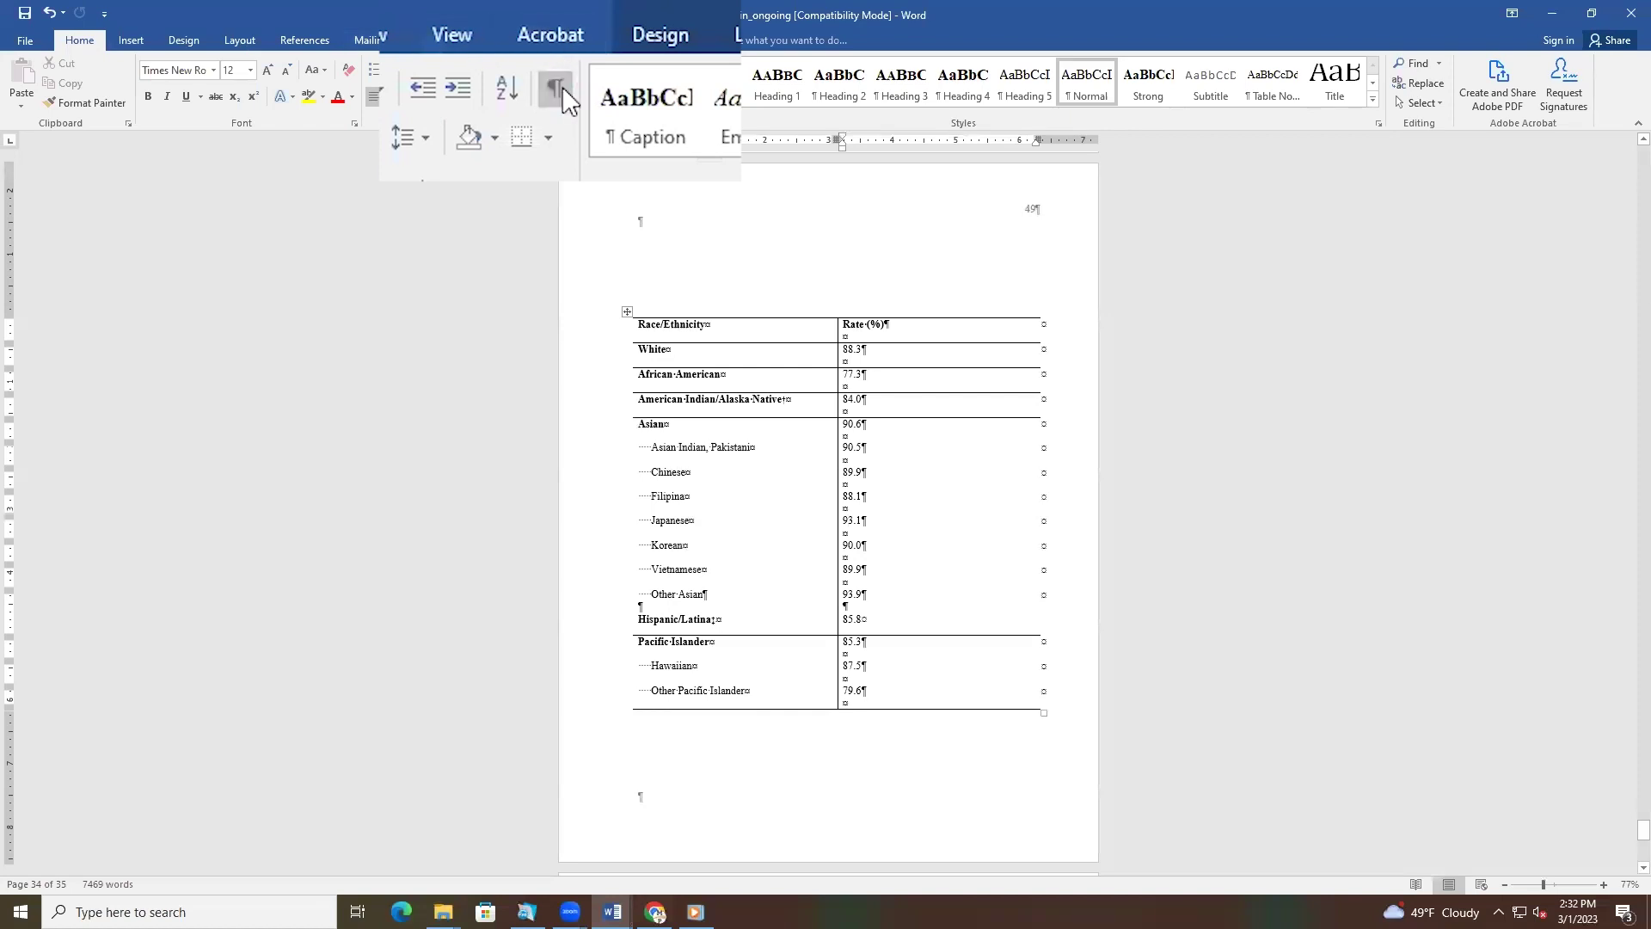
click(543, 72)
scroll(739, 516, down, 12)
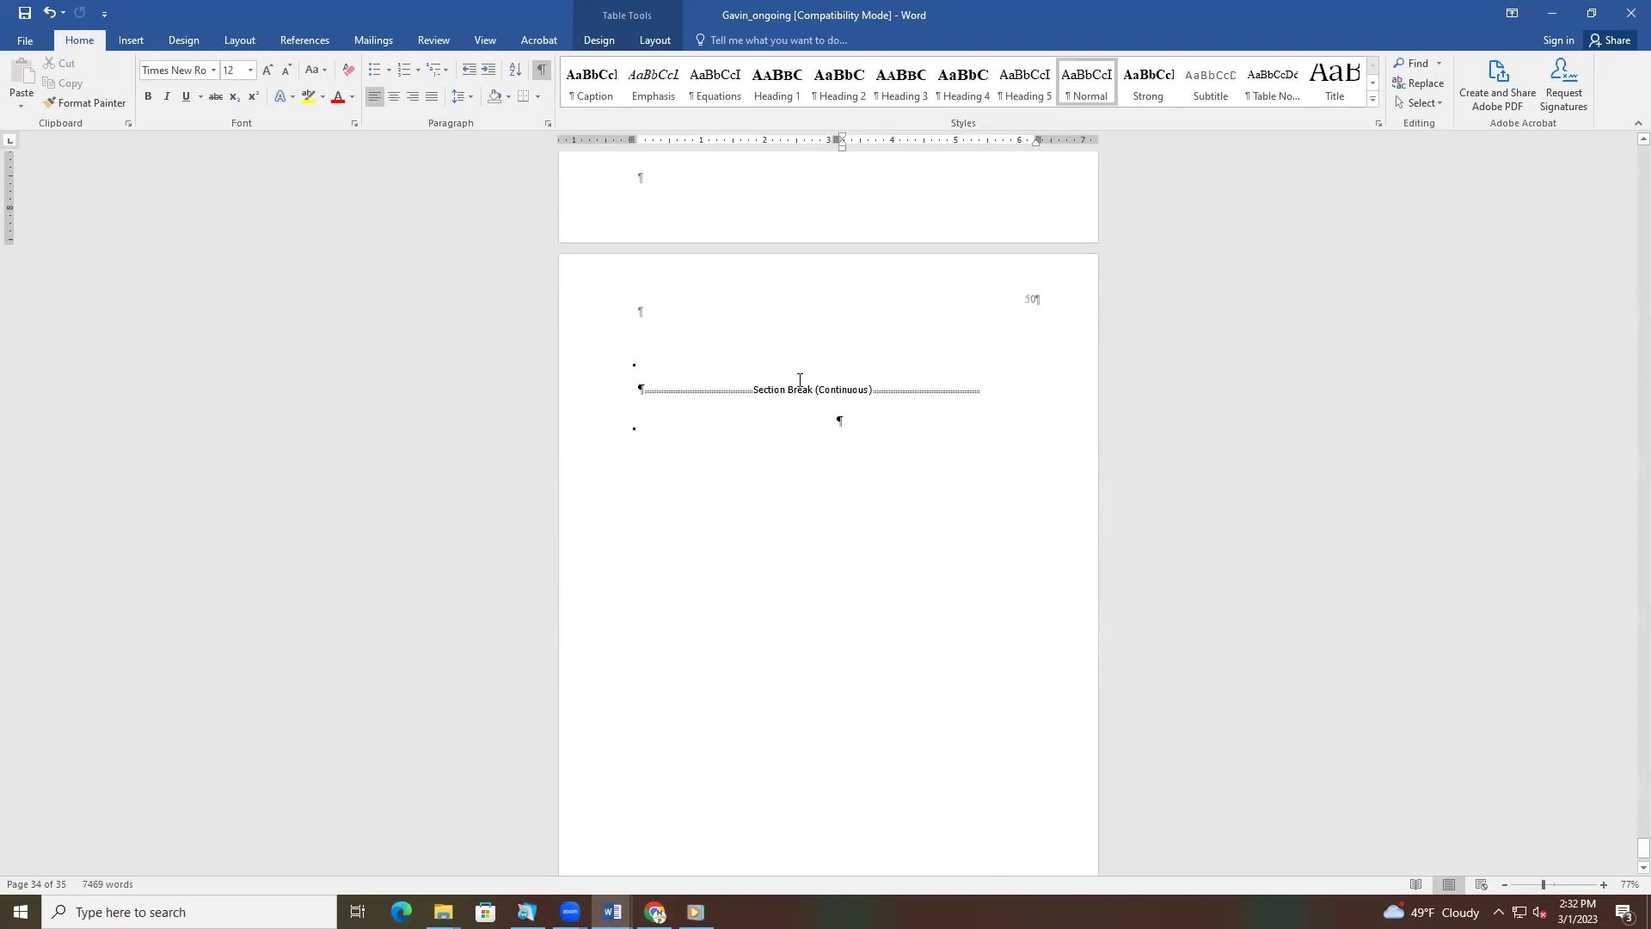
click(480, 43)
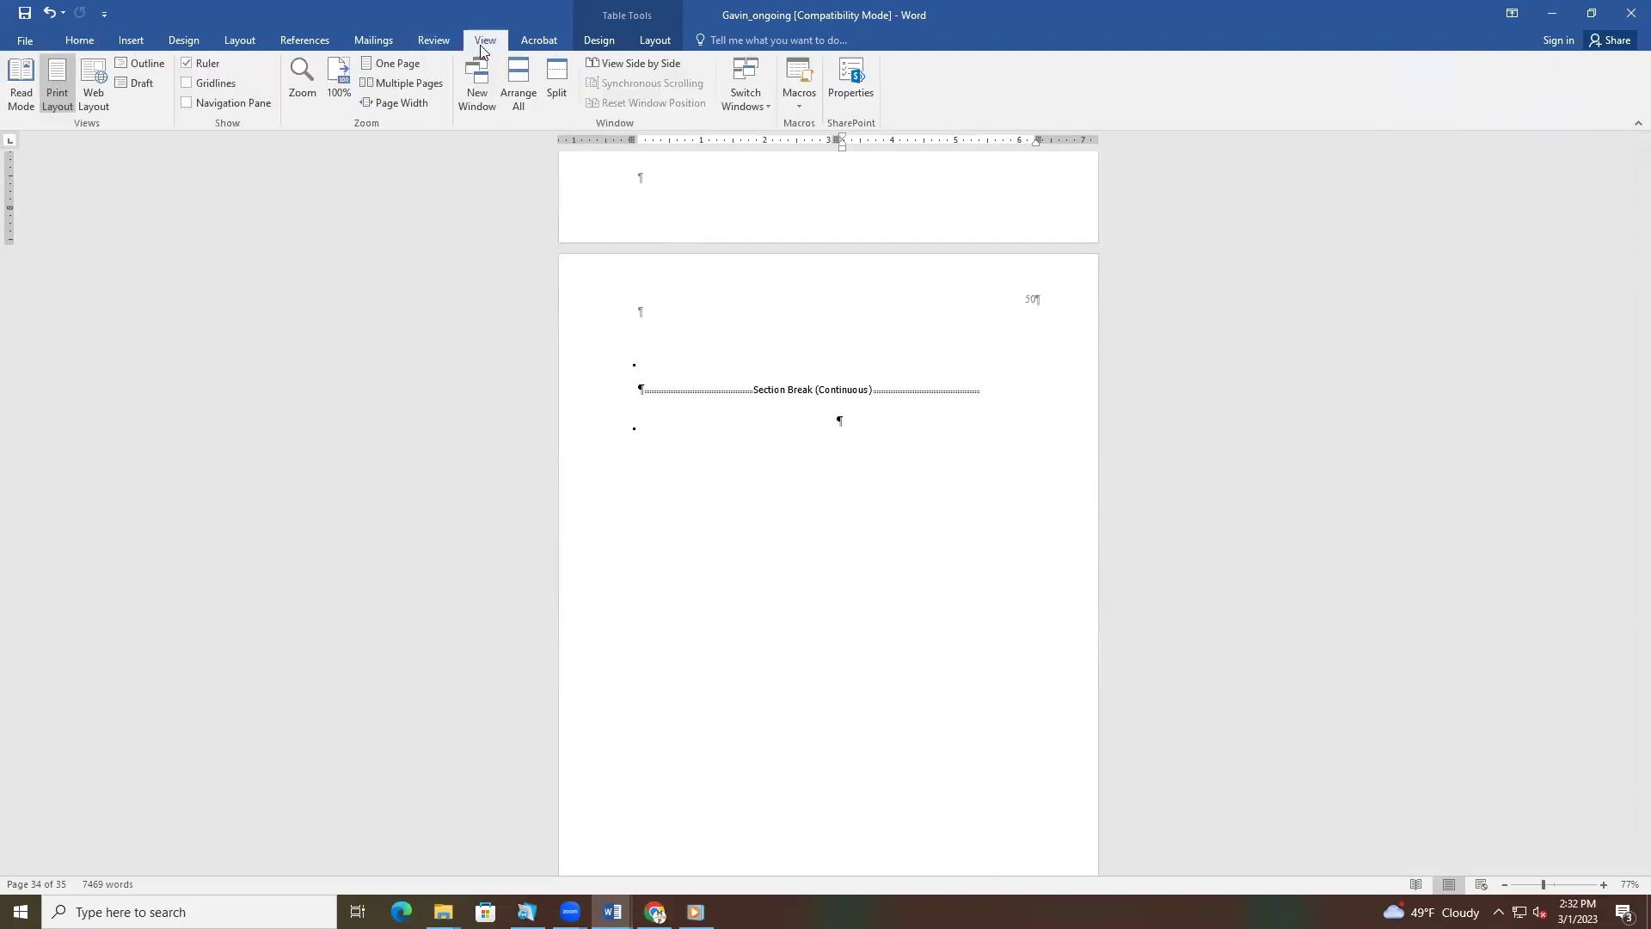
click(142, 64)
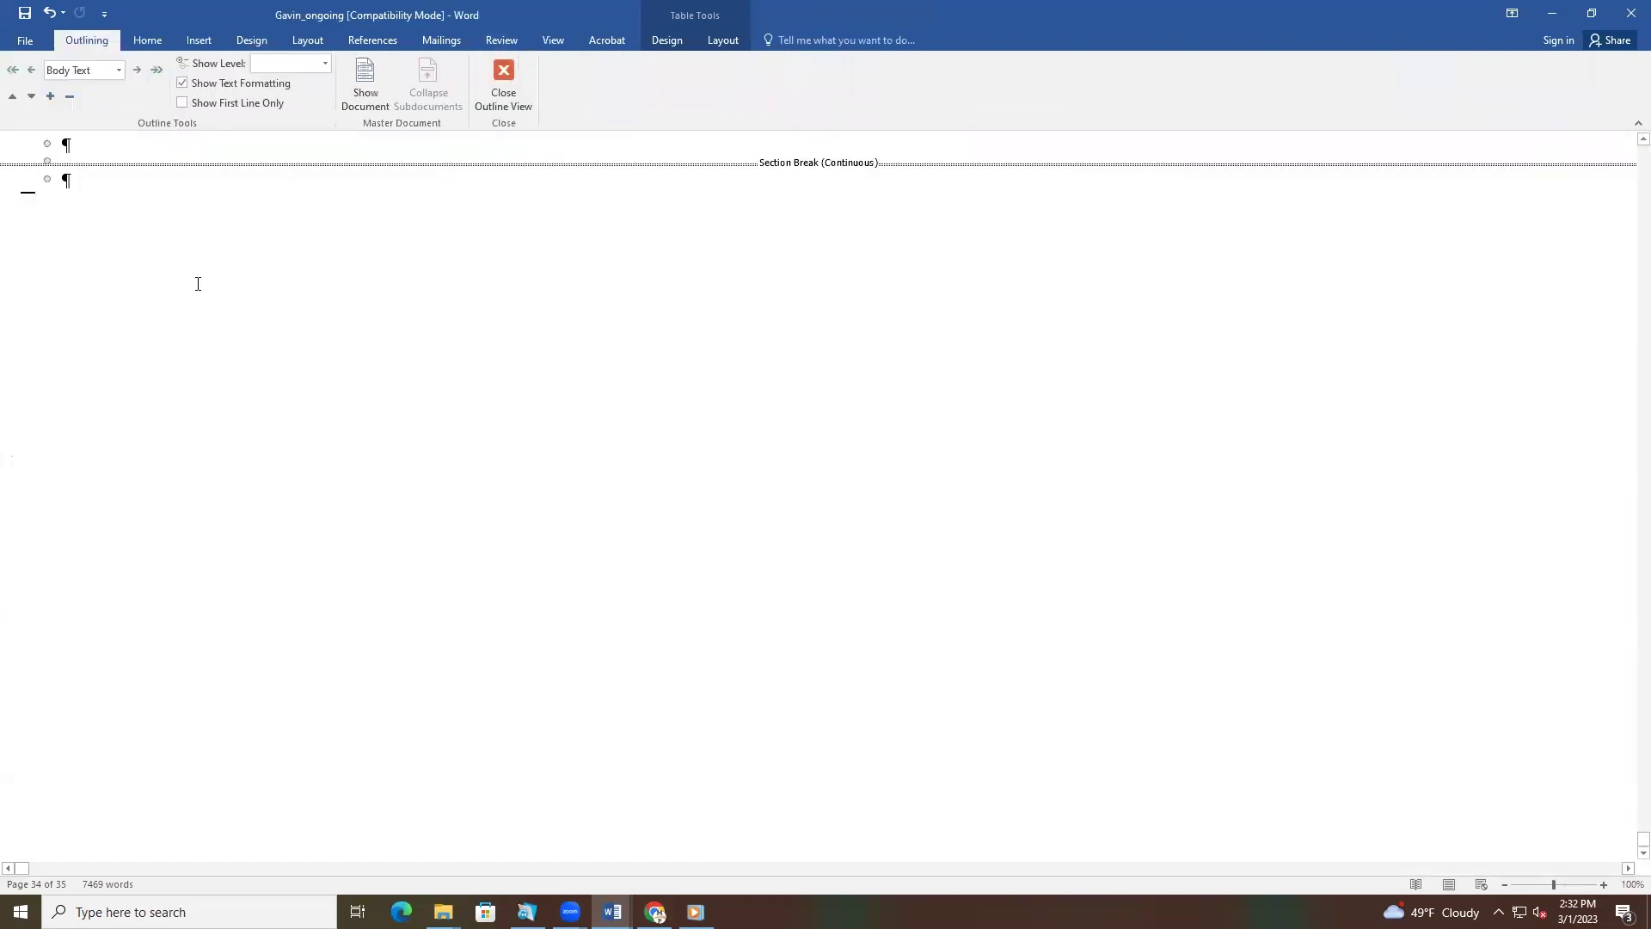
scroll(198, 284, up, 8)
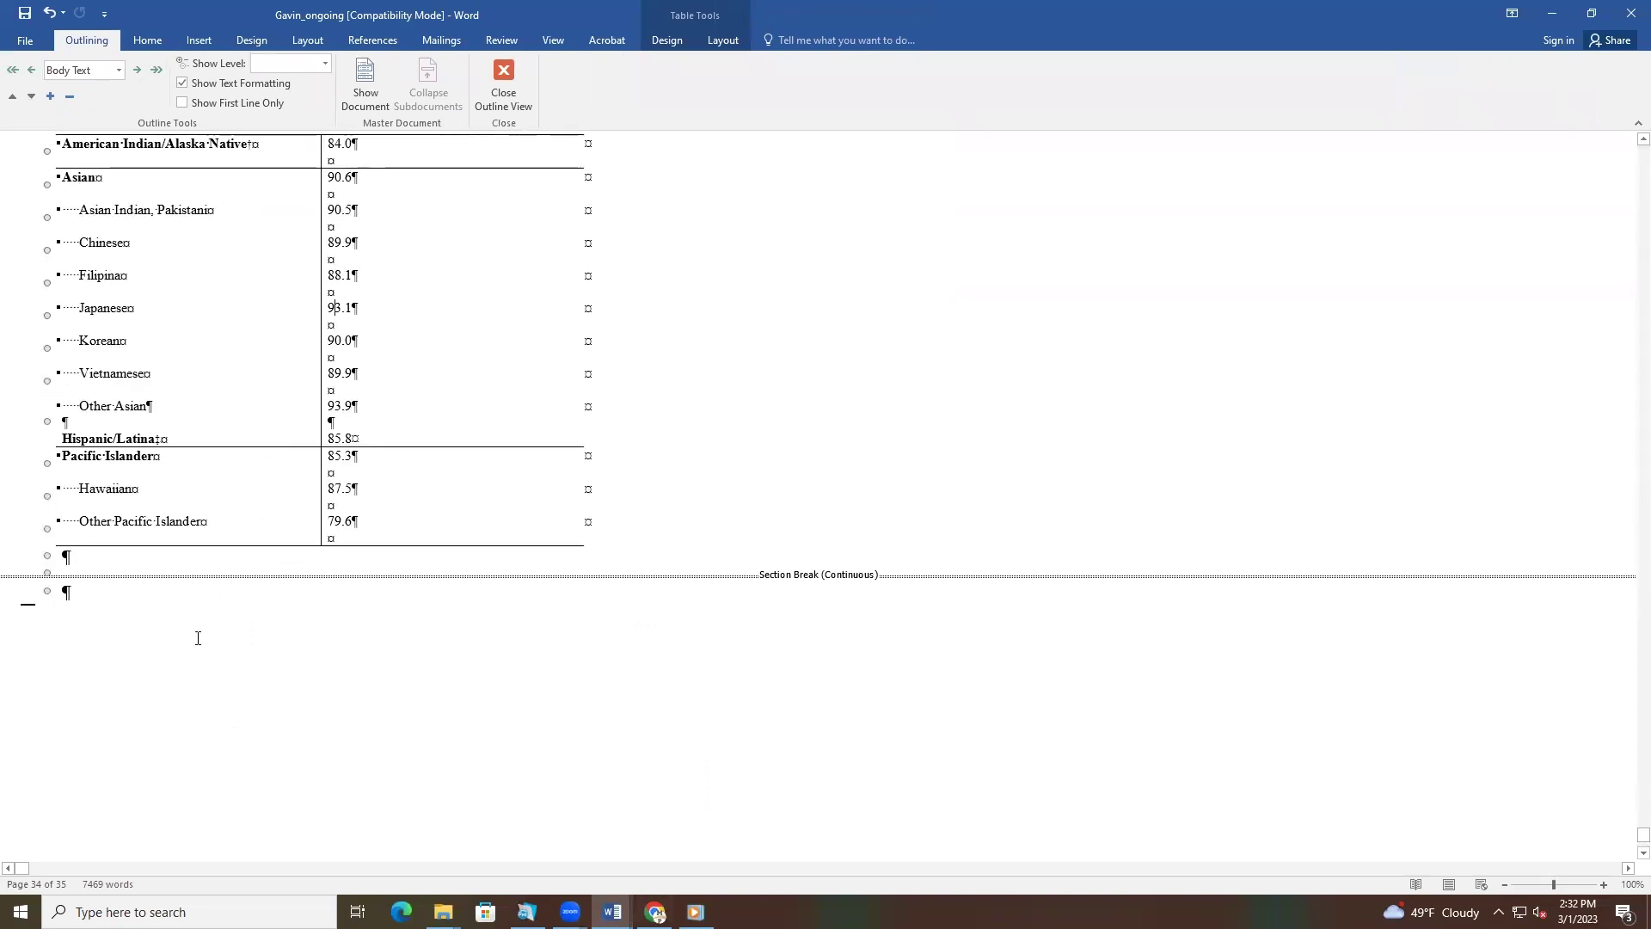
Delete the continuous section break after the race/ethnicity table, leaving 34 pages
click(63, 574)
key(Return)
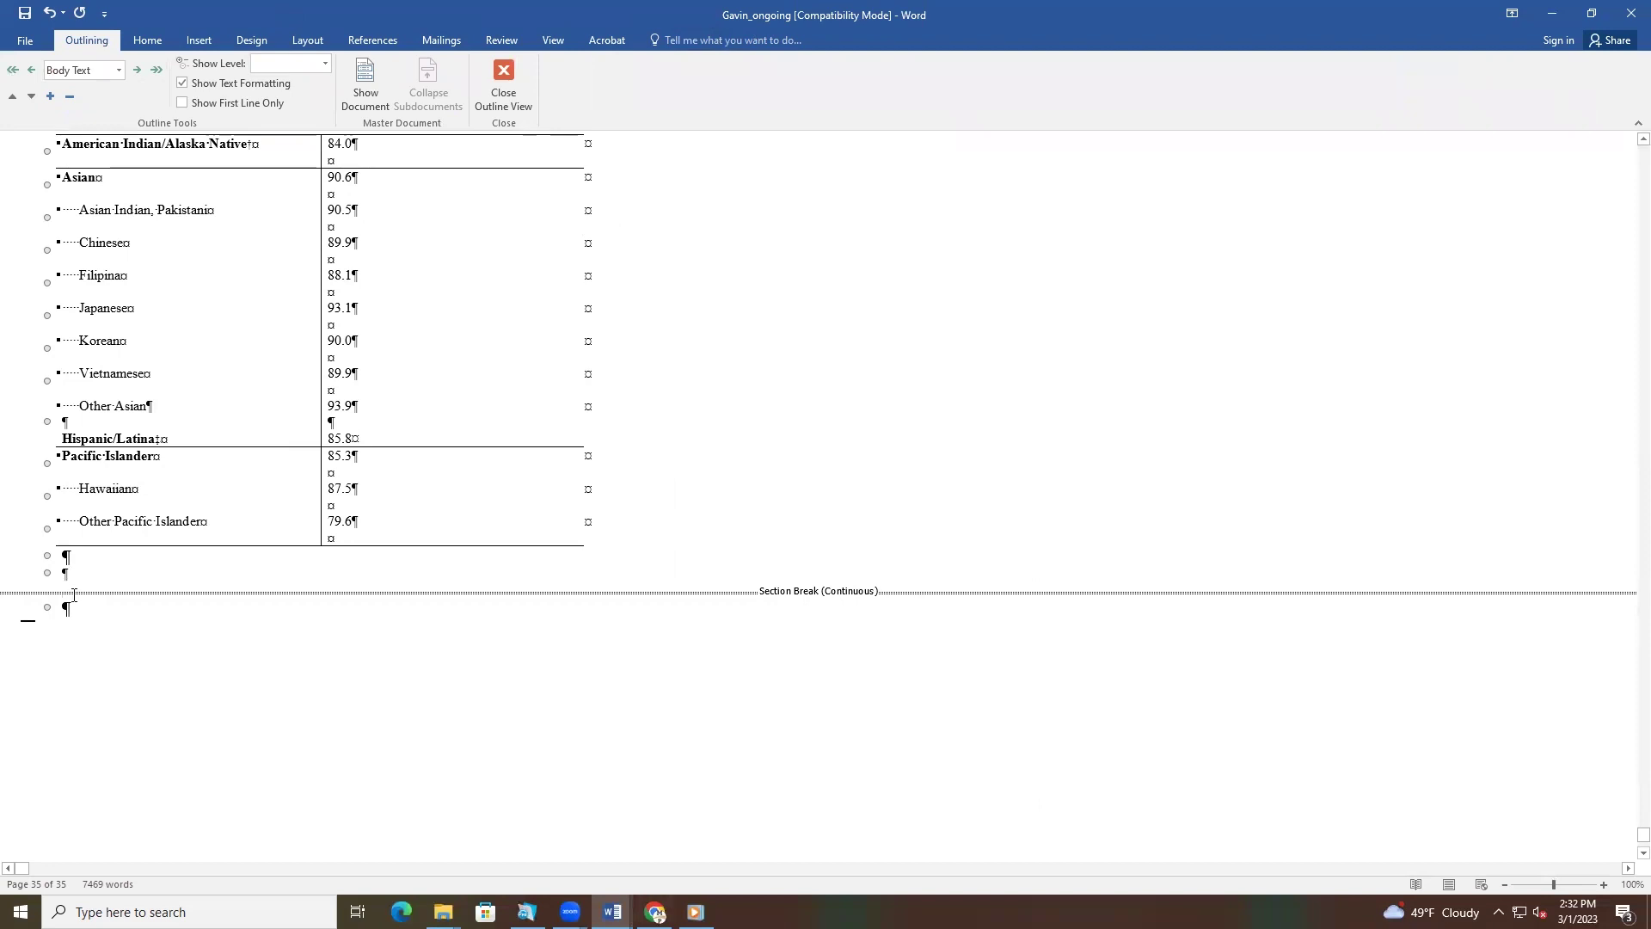
key(ctrl+shift)
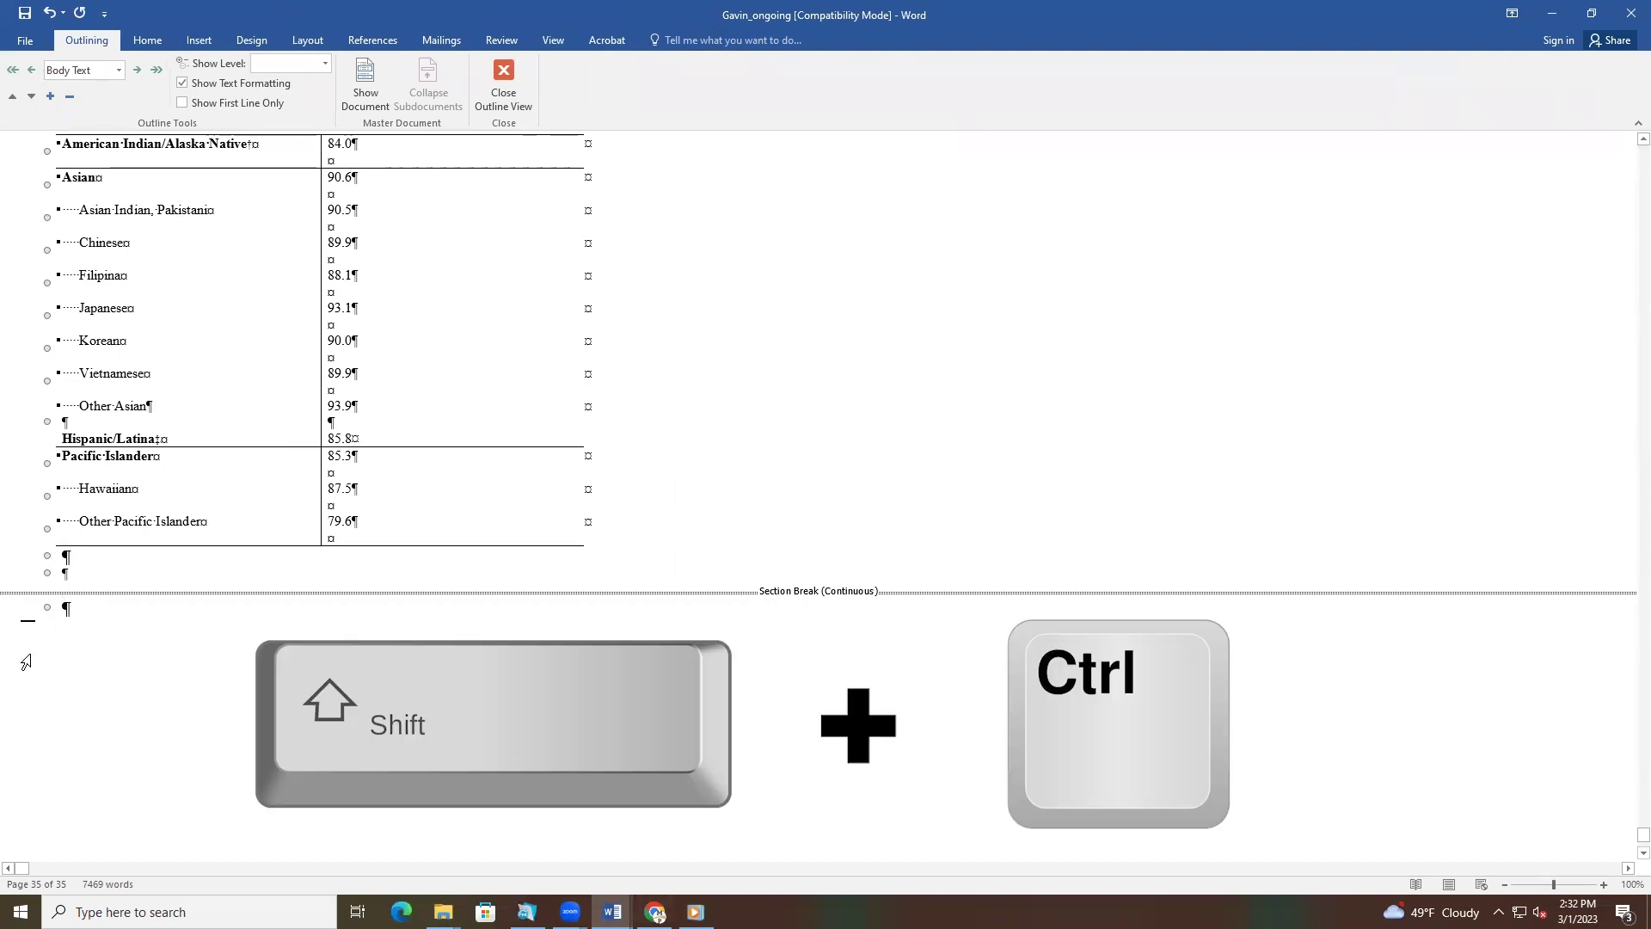
key(ctrl+shift+Right)
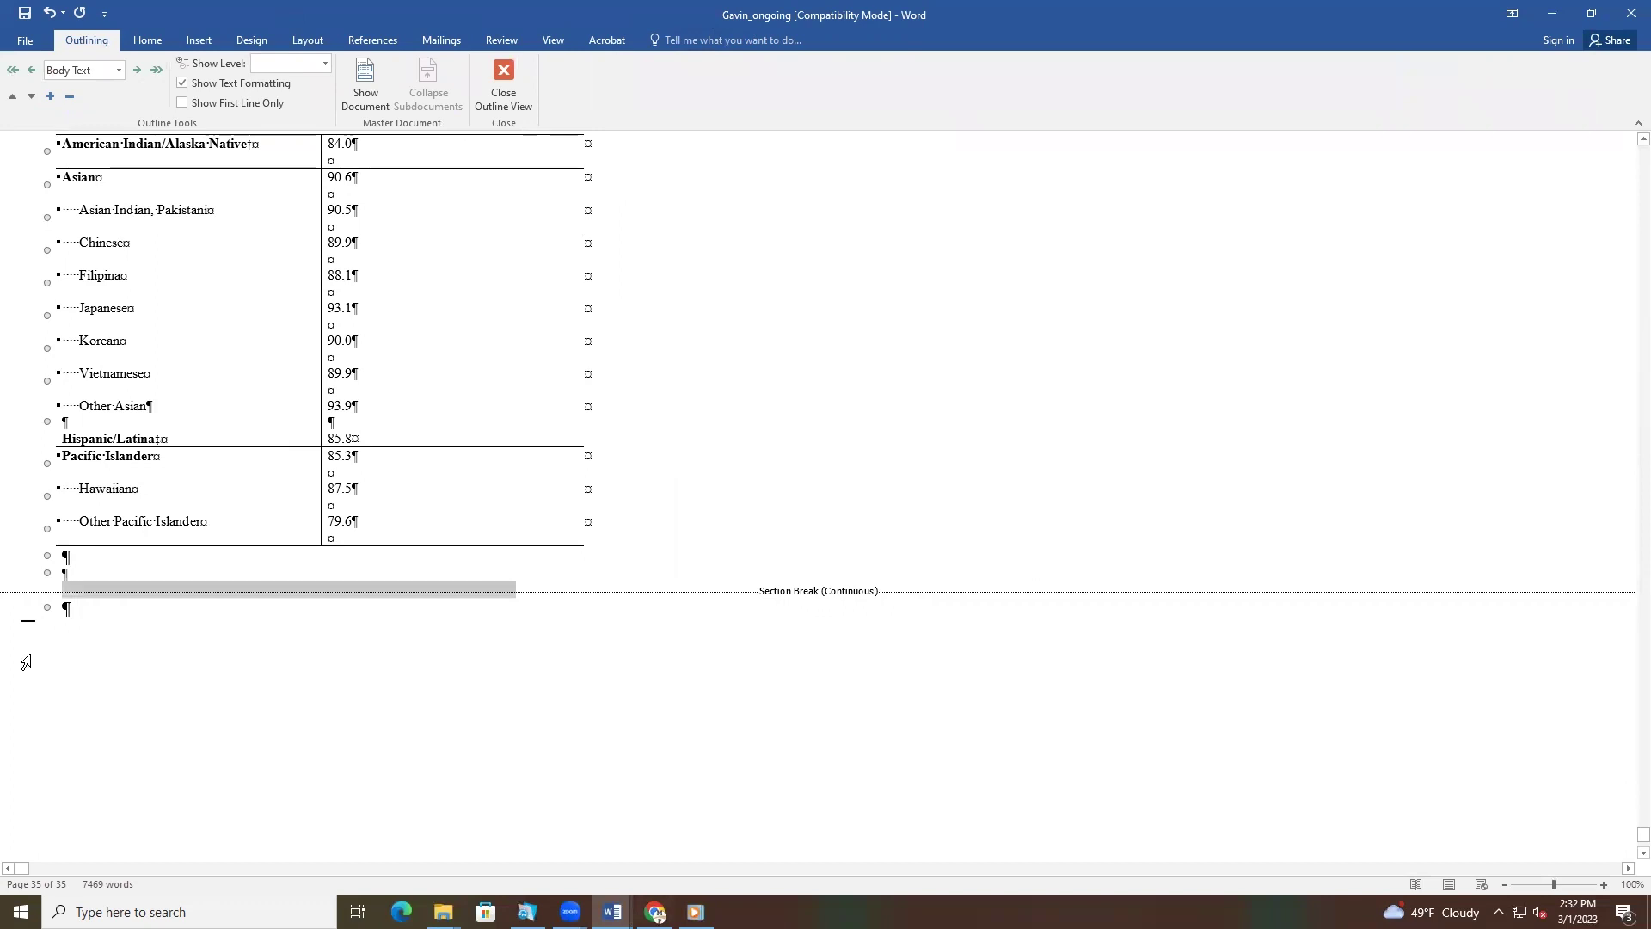
key(Delete)
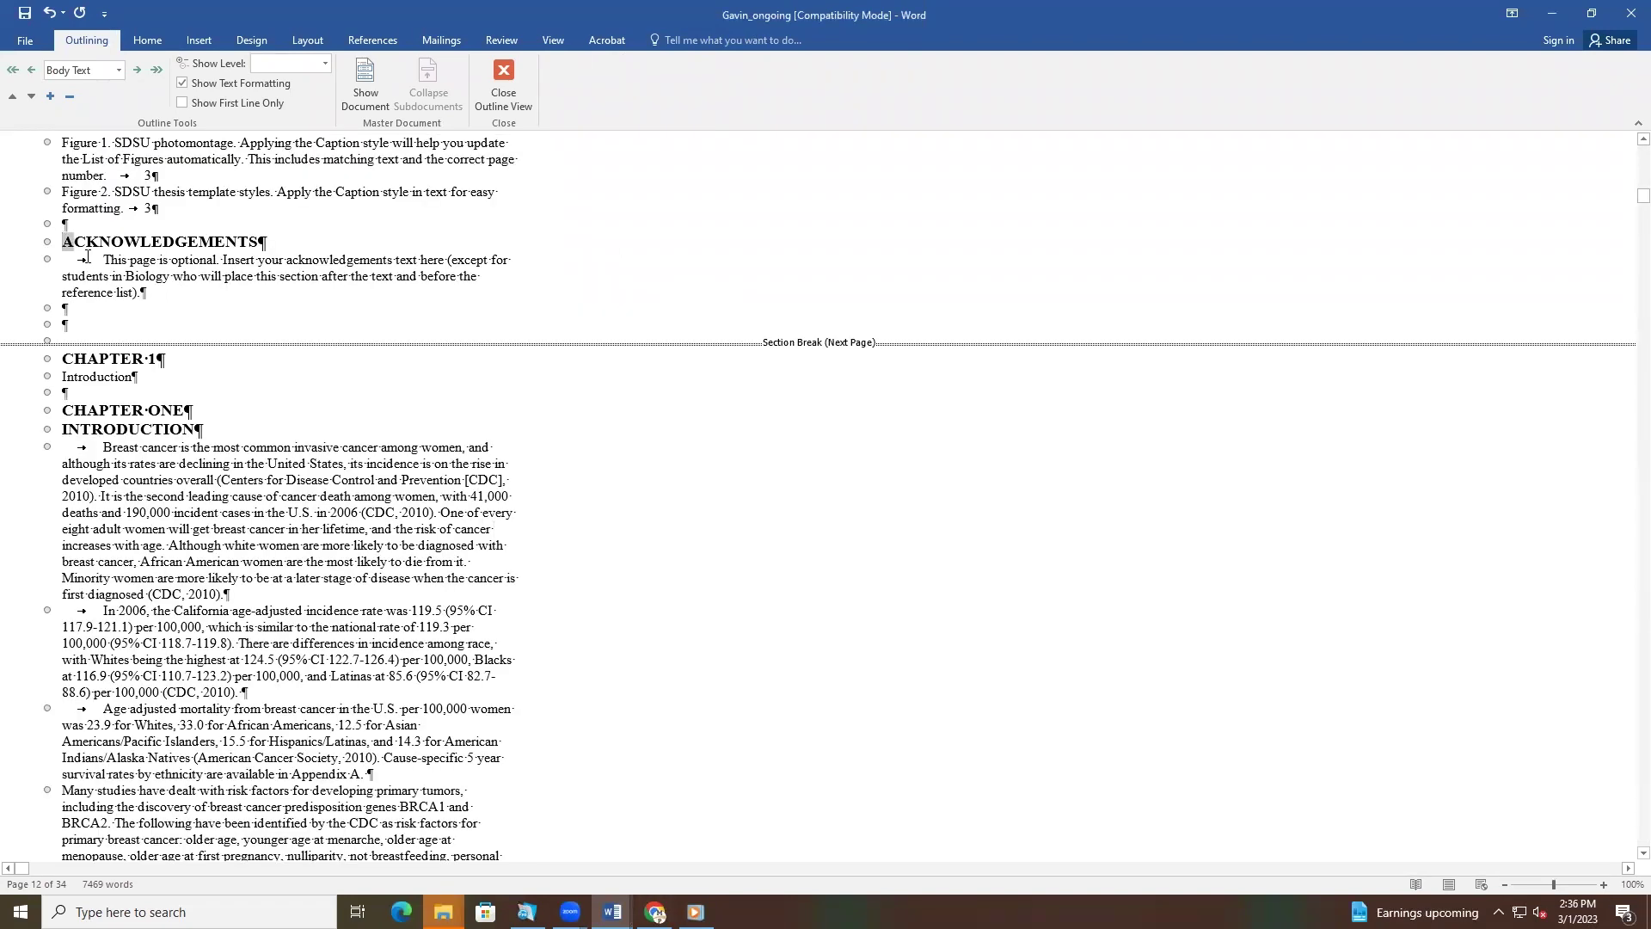
drag(63, 239, 194, 342)
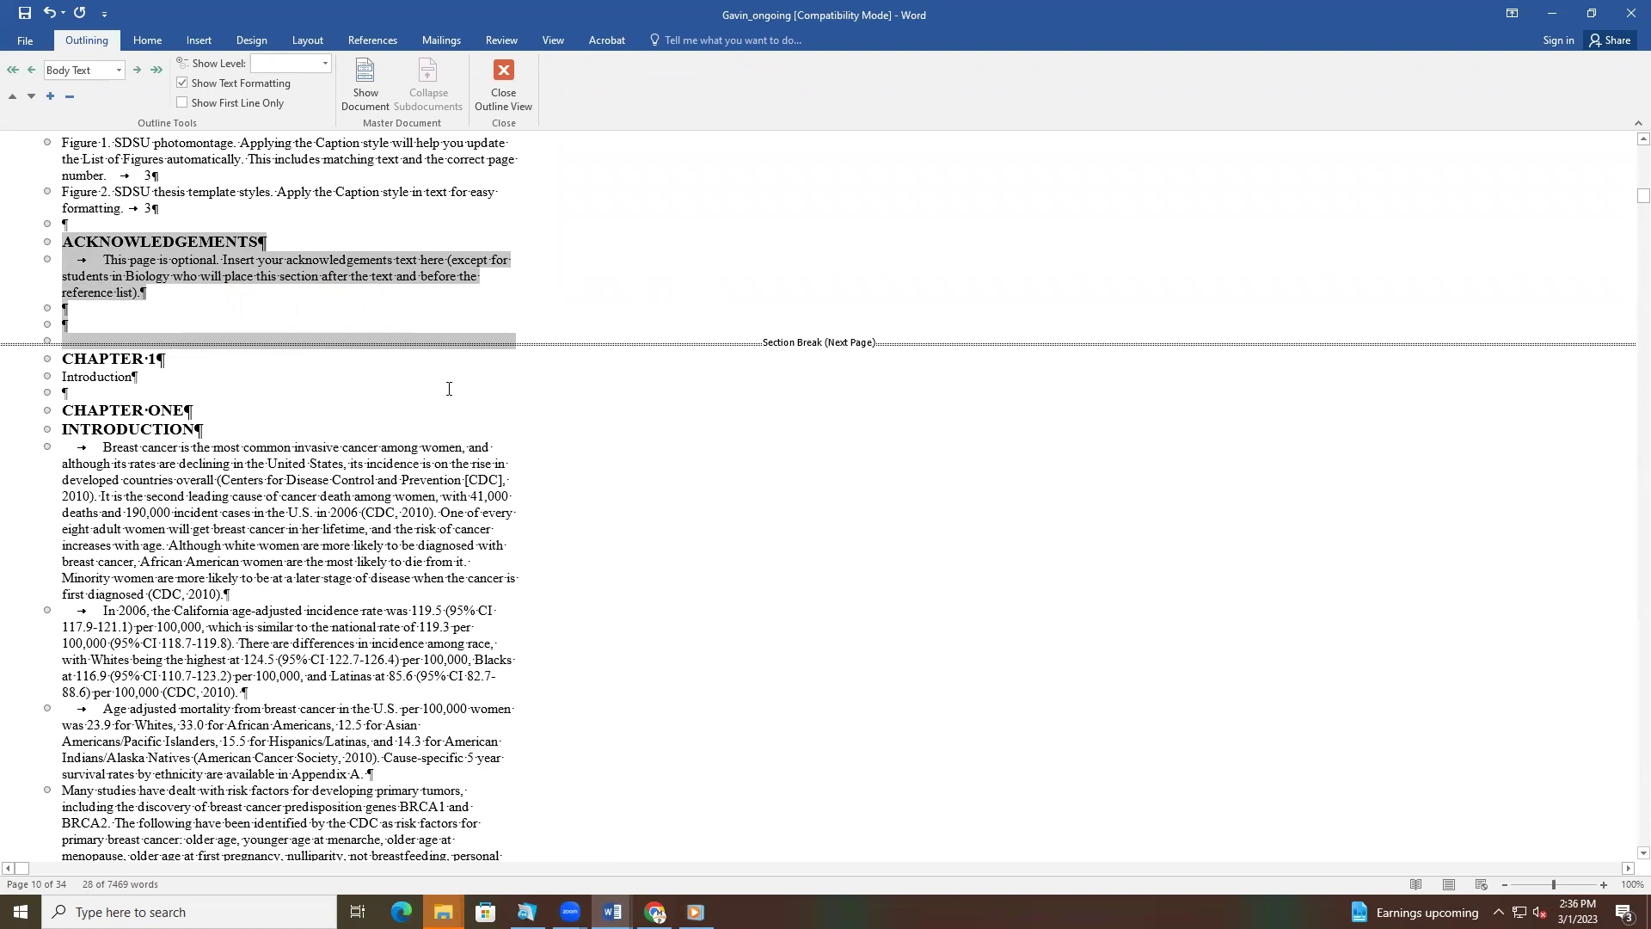
click(263, 411)
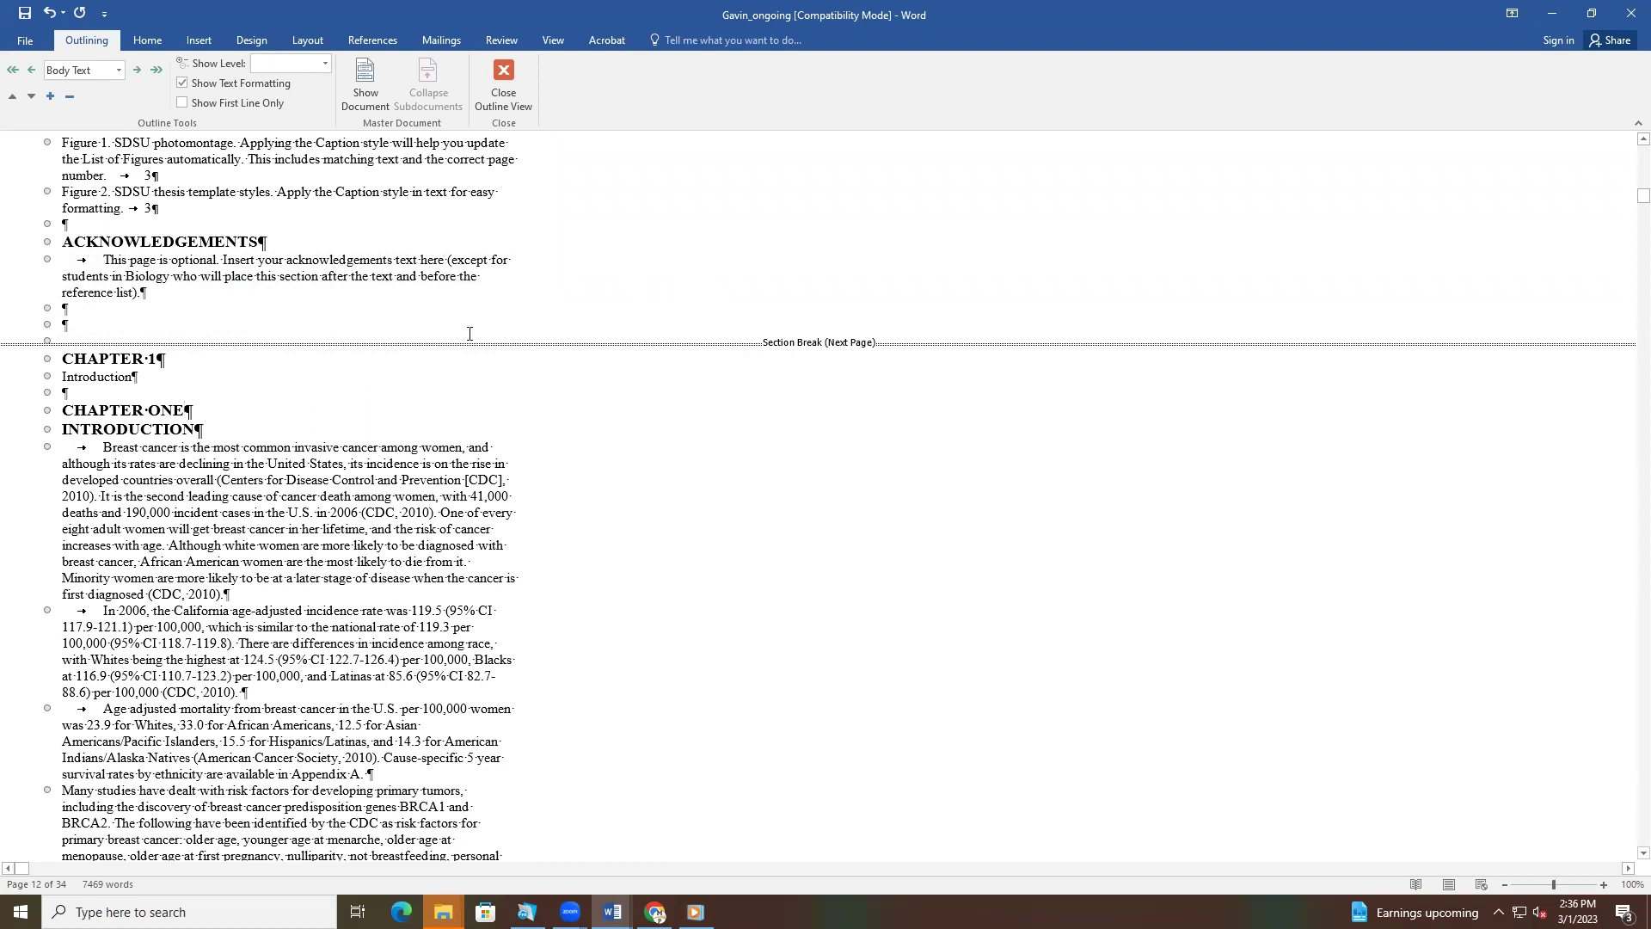
Close Outline view and save the thesis document
click(498, 84)
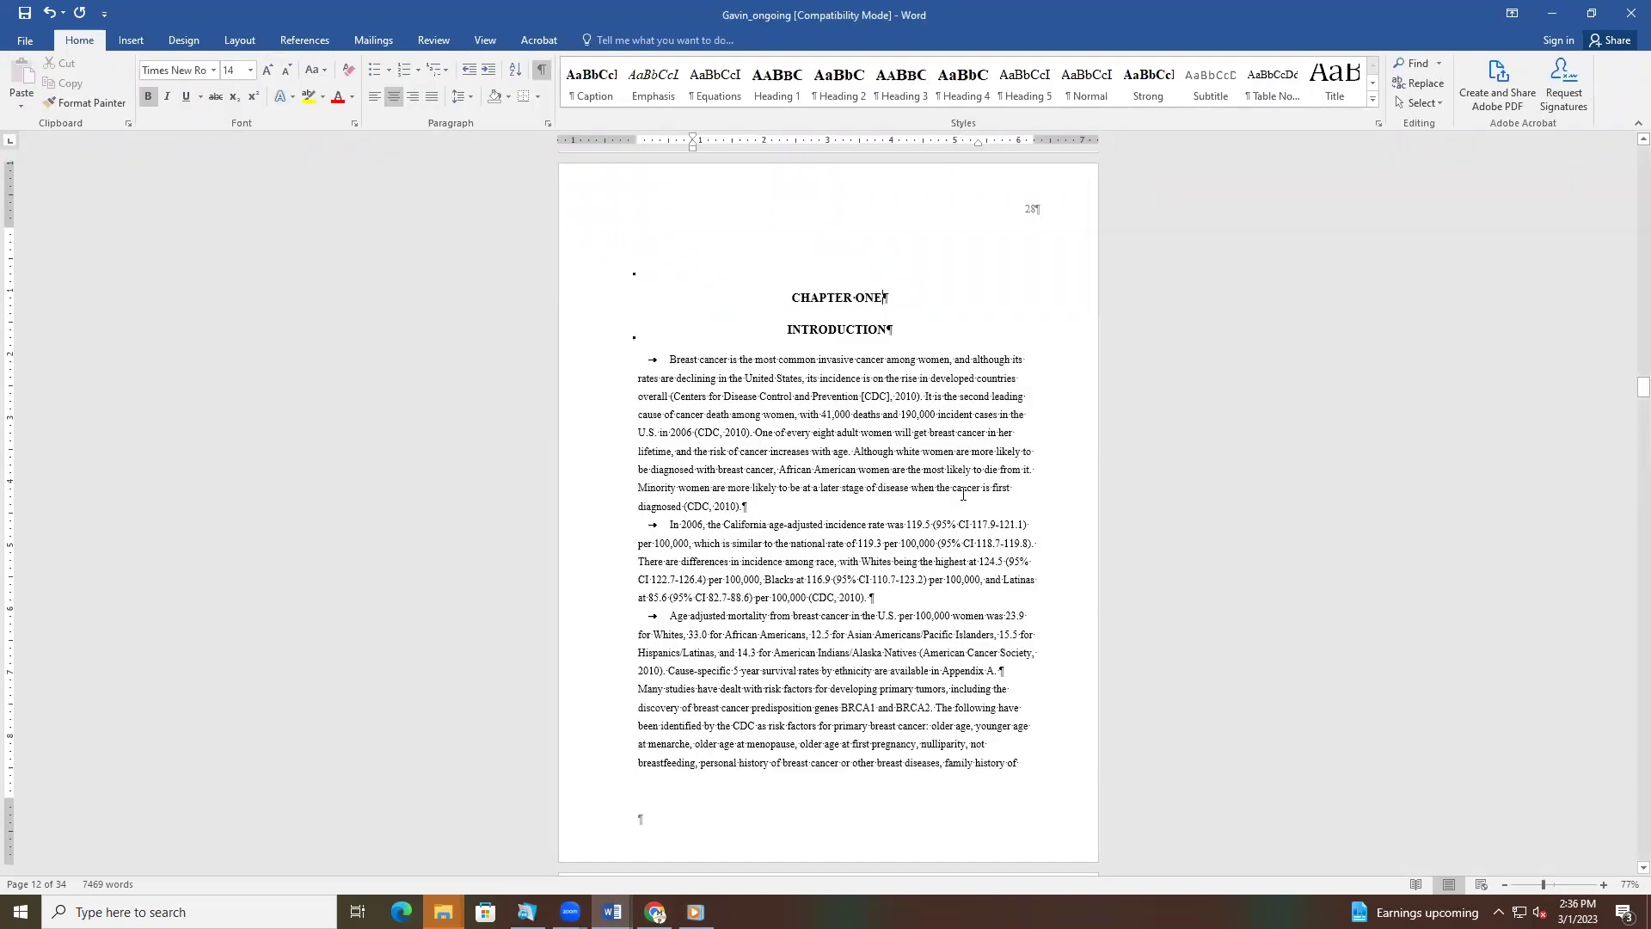
scroll(963, 494, up, 2)
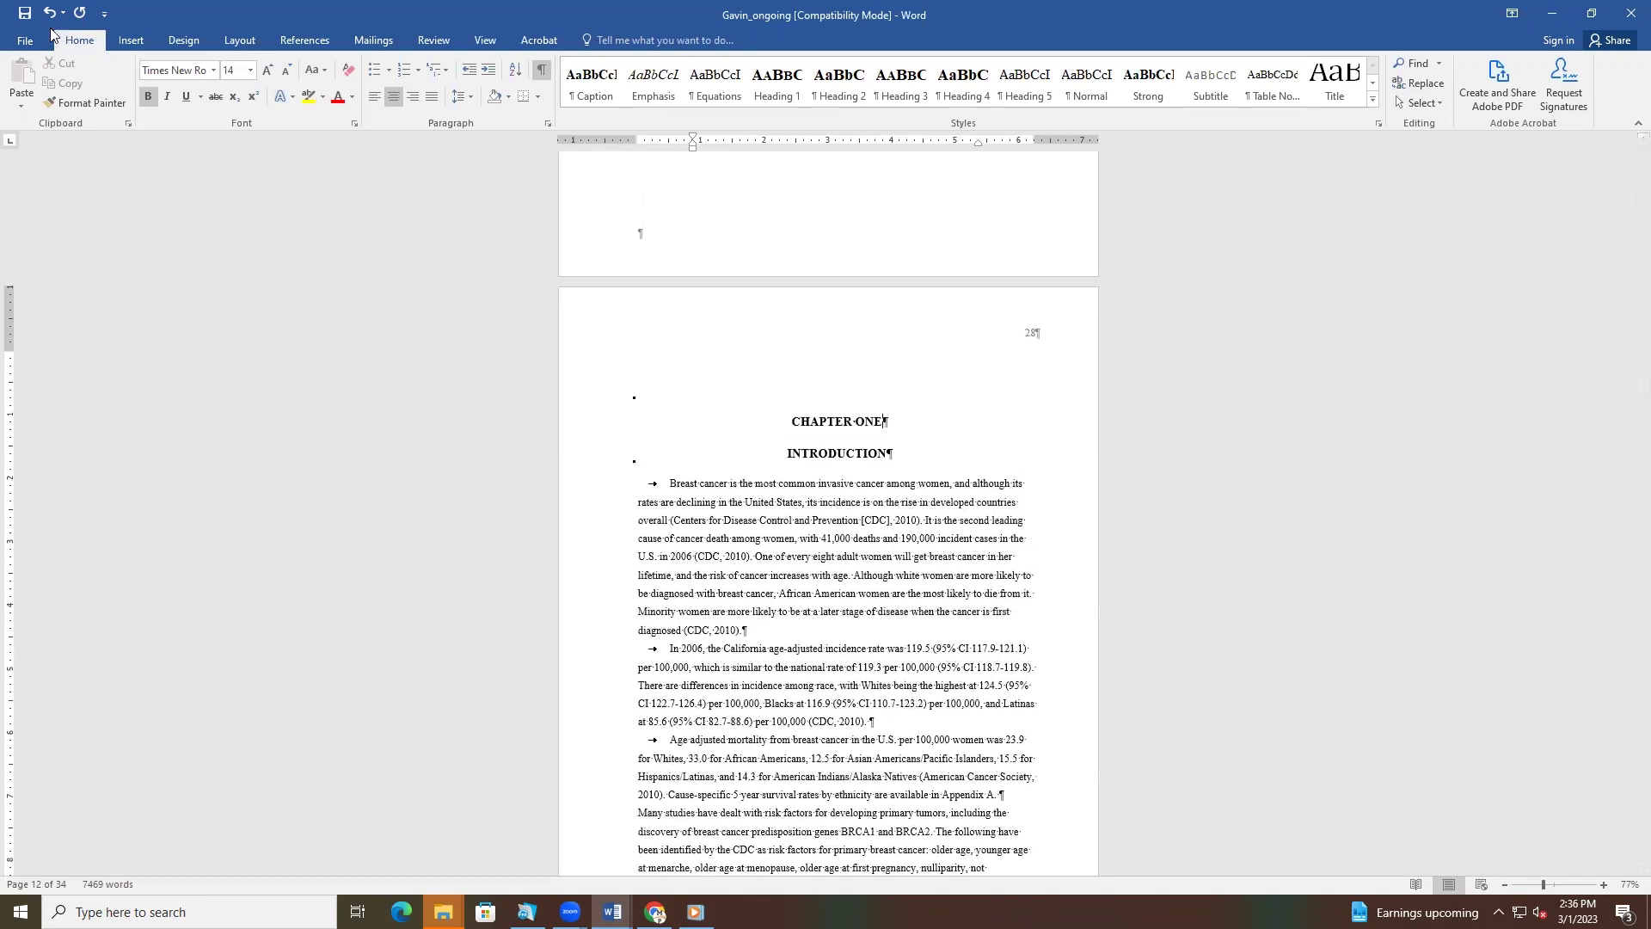
click(25, 17)
scroll(994, 713, down, 1)
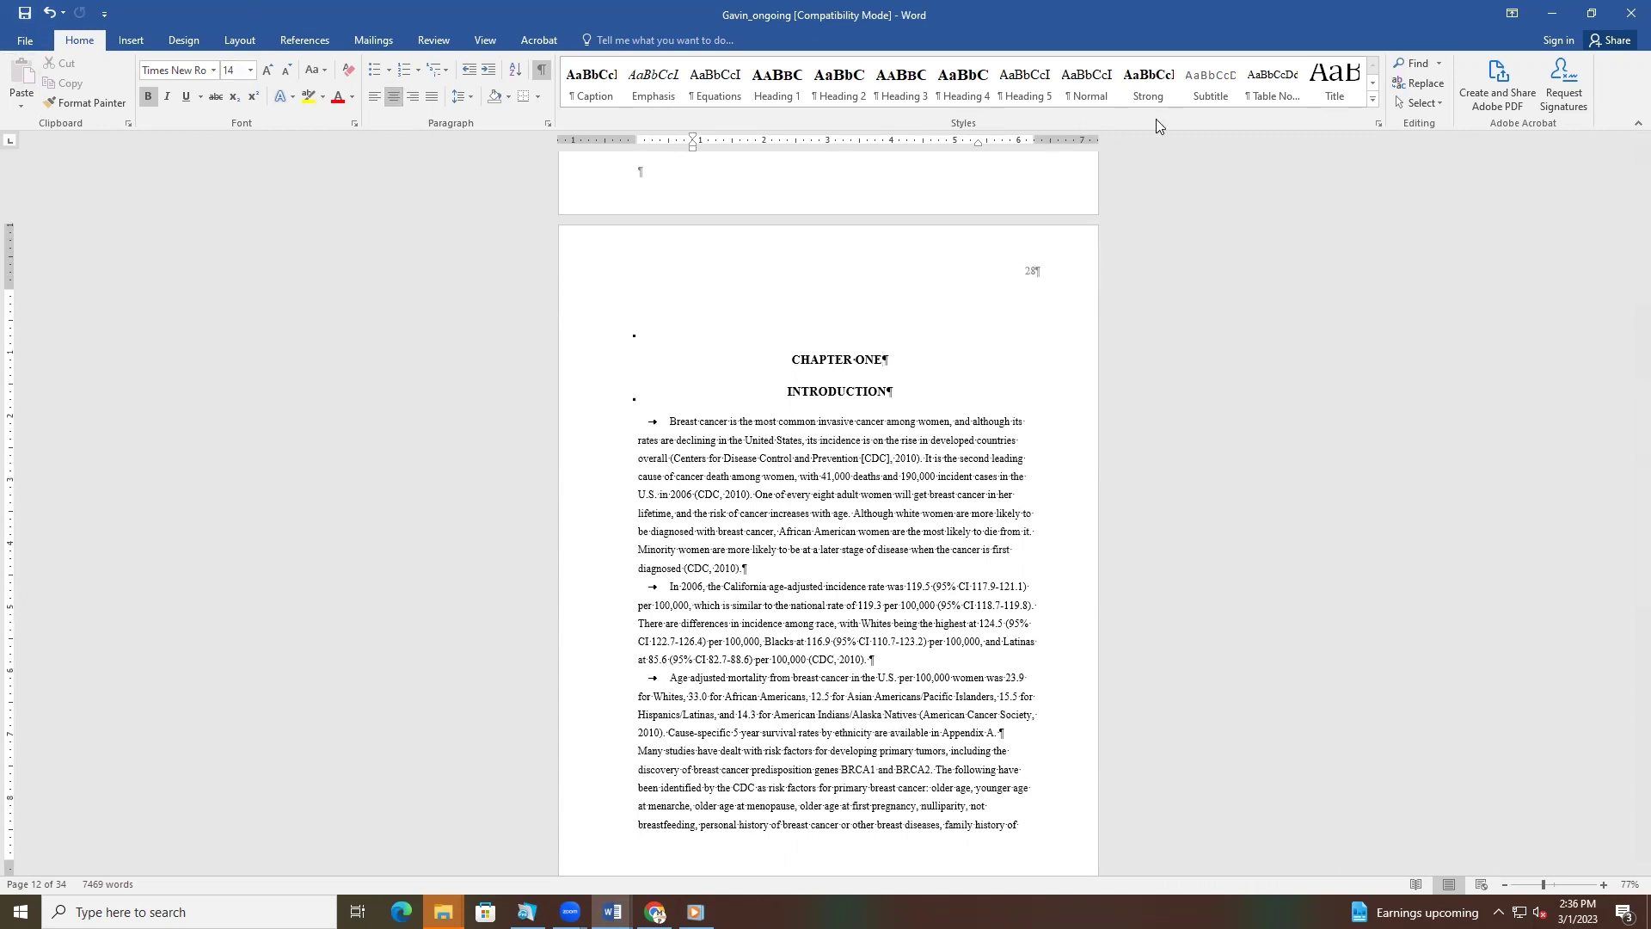
Open the Styles pane and check the introduction body text's style
click(1378, 125)
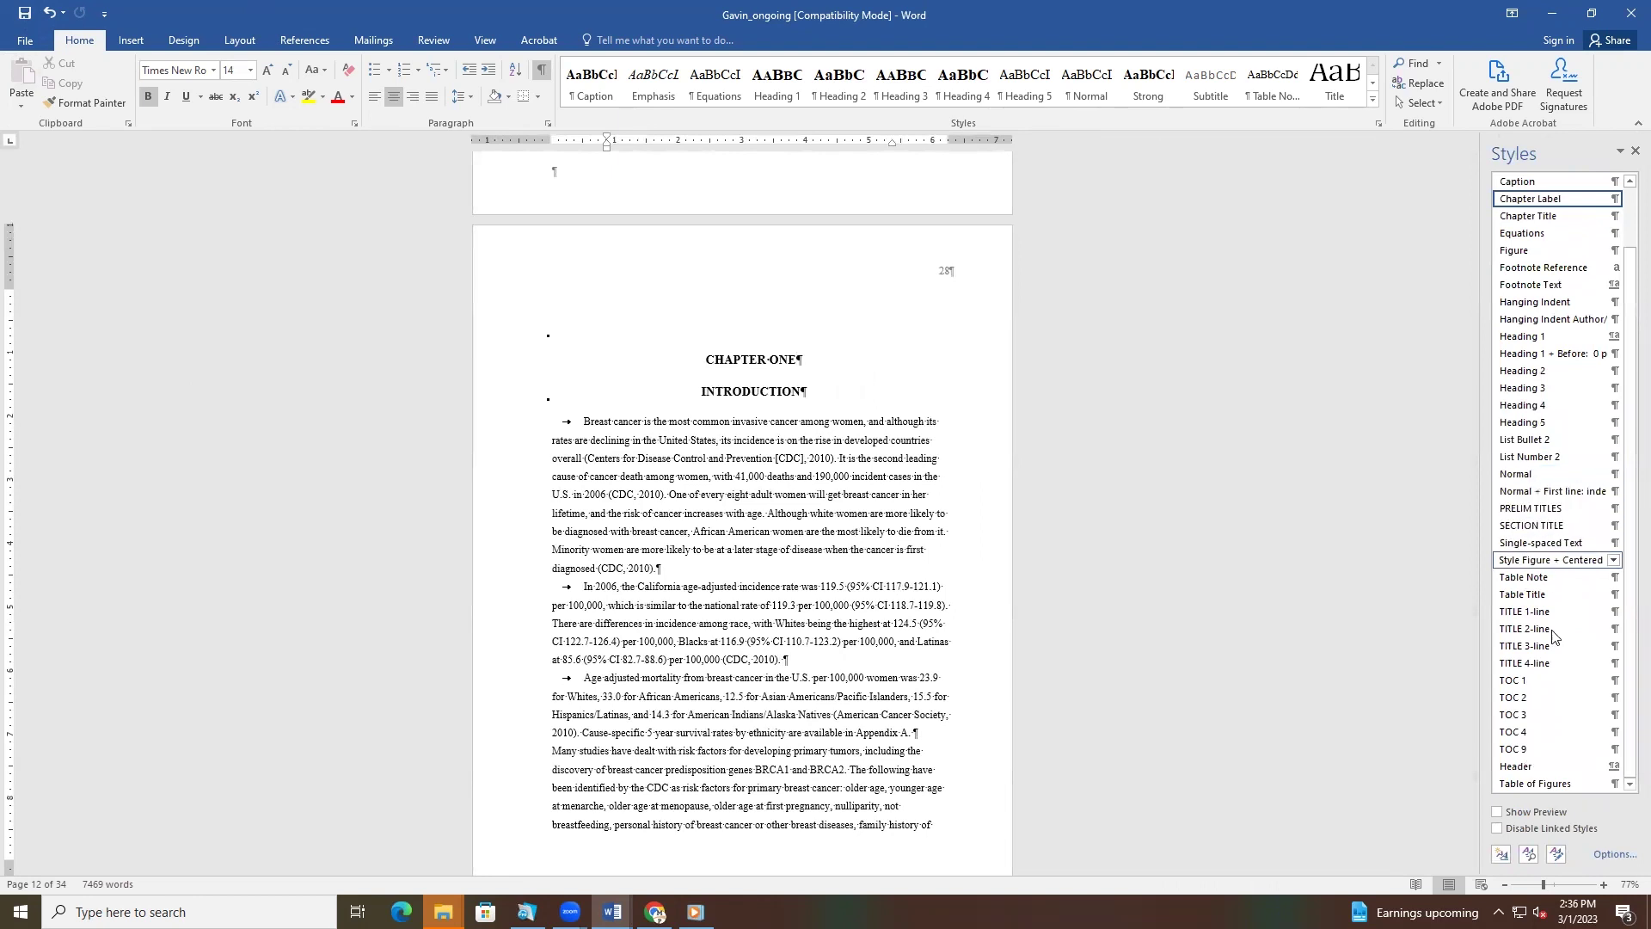
click(684, 496)
scroll(737, 679, down, 3)
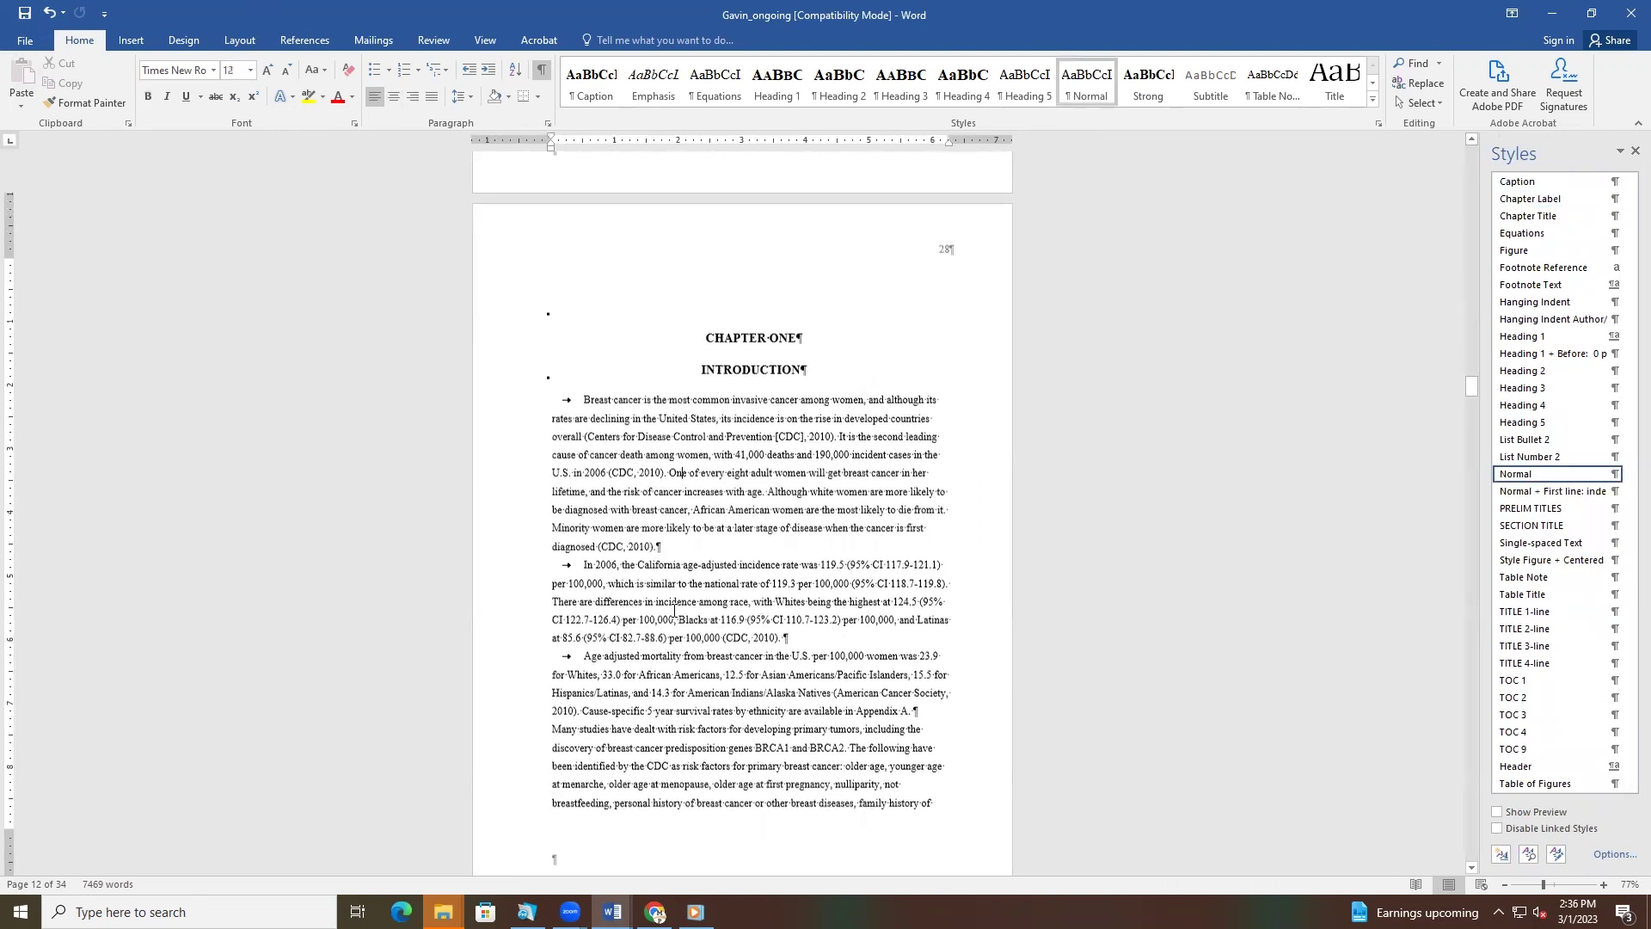
scroll(737, 679, down, 6)
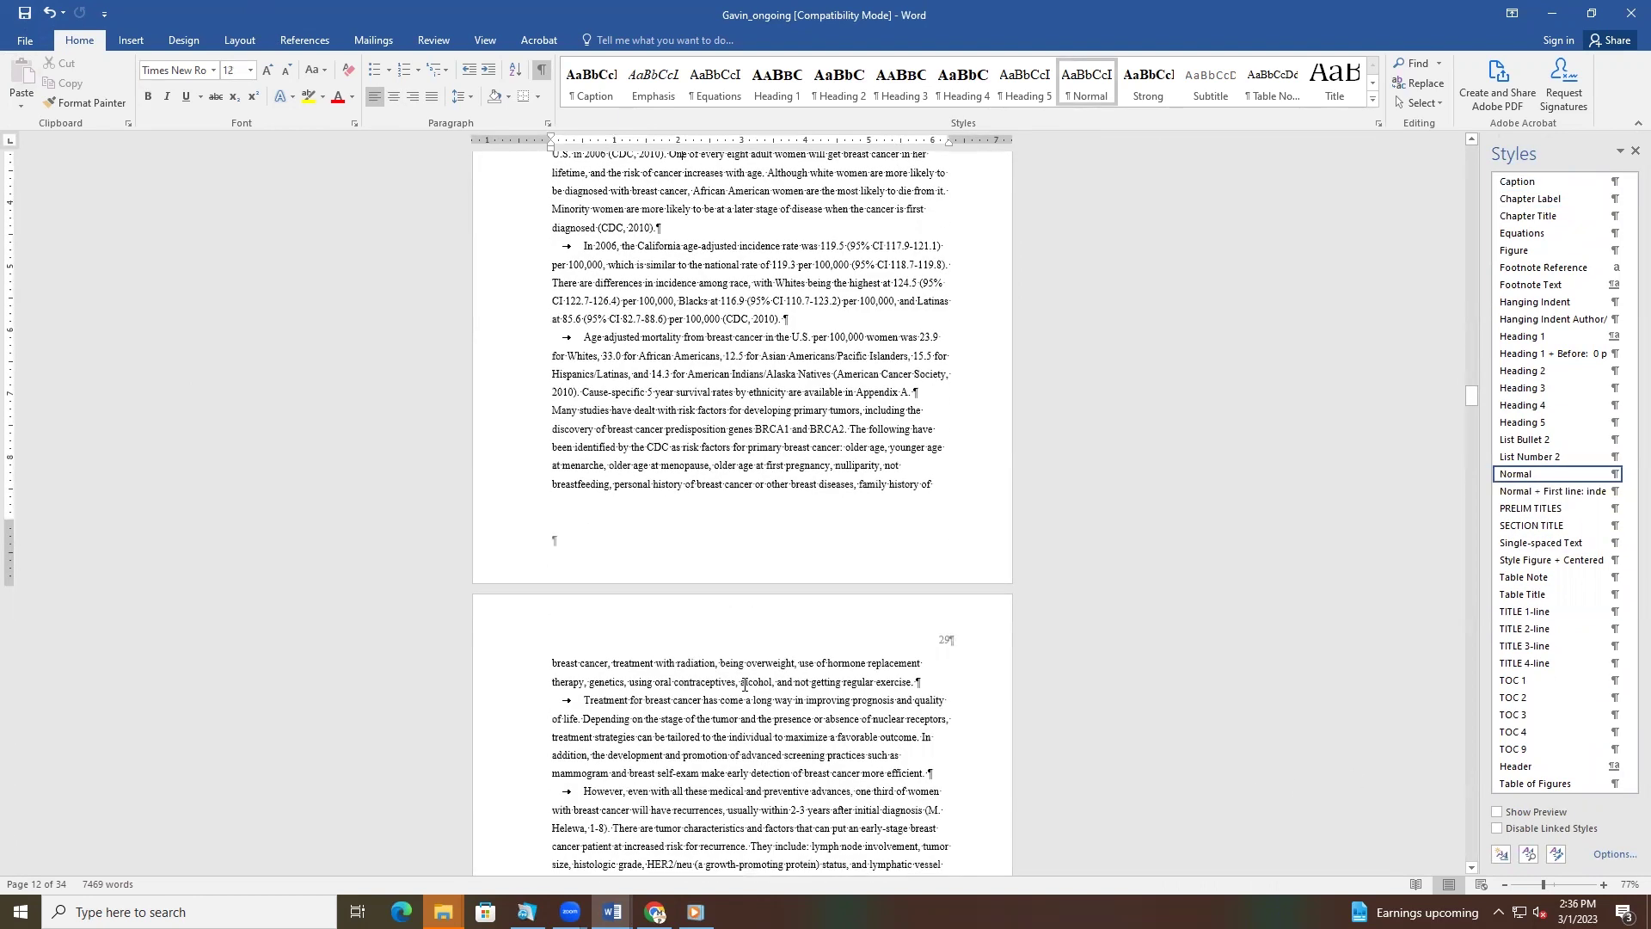
scroll(744, 688, up, 7)
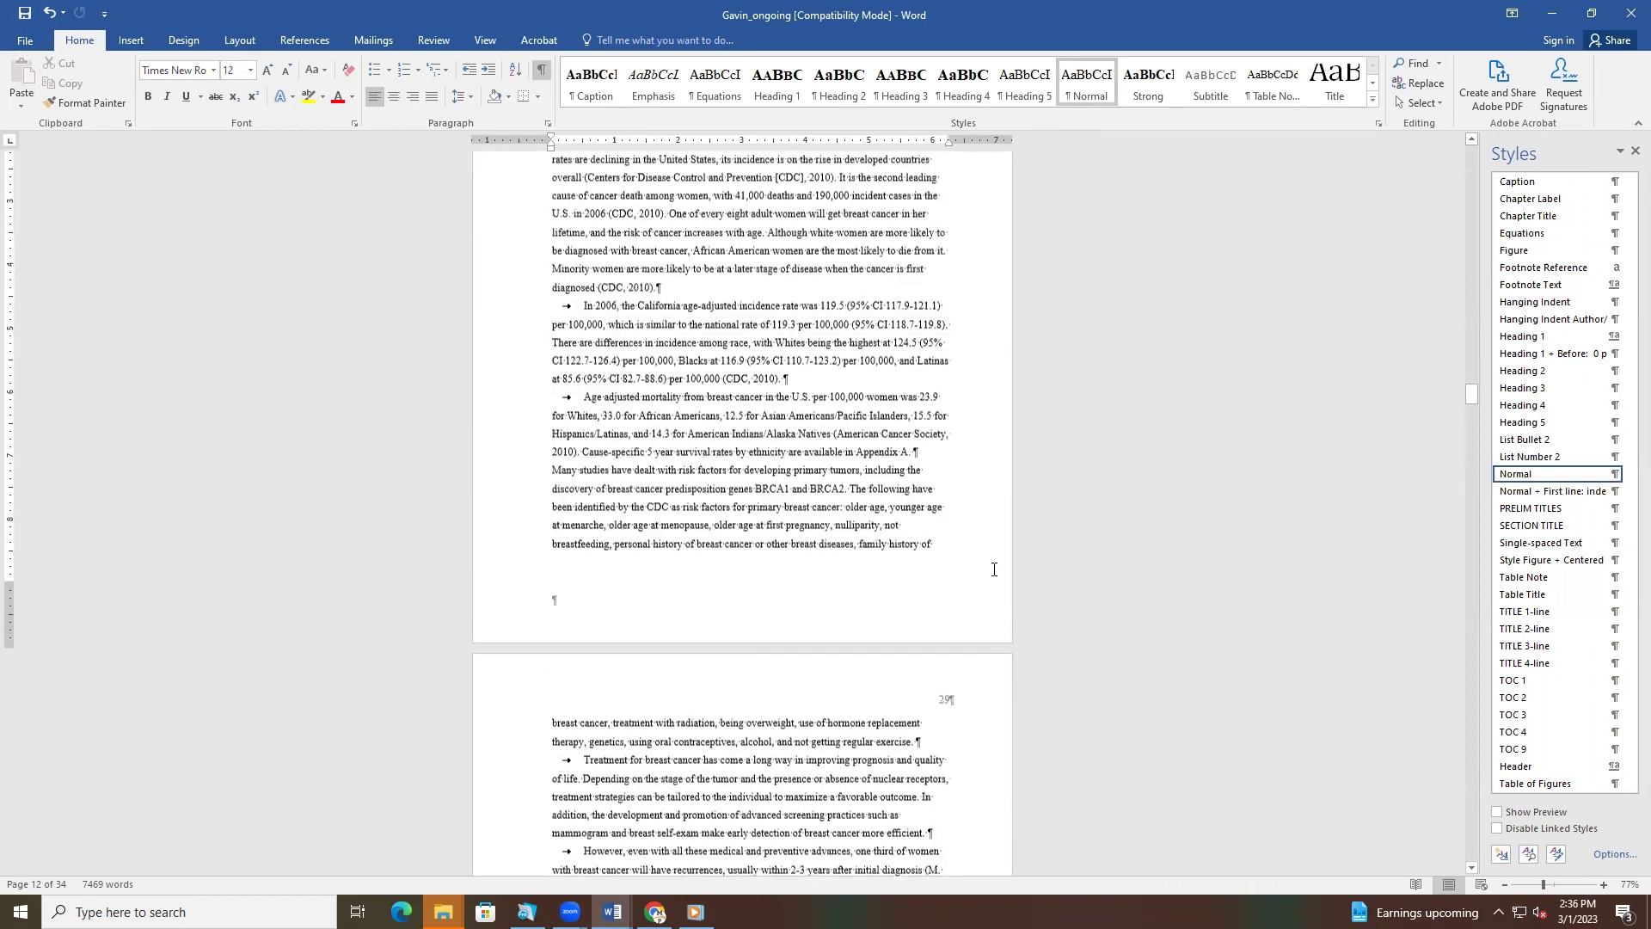
scroll(1162, 389, up, 2)
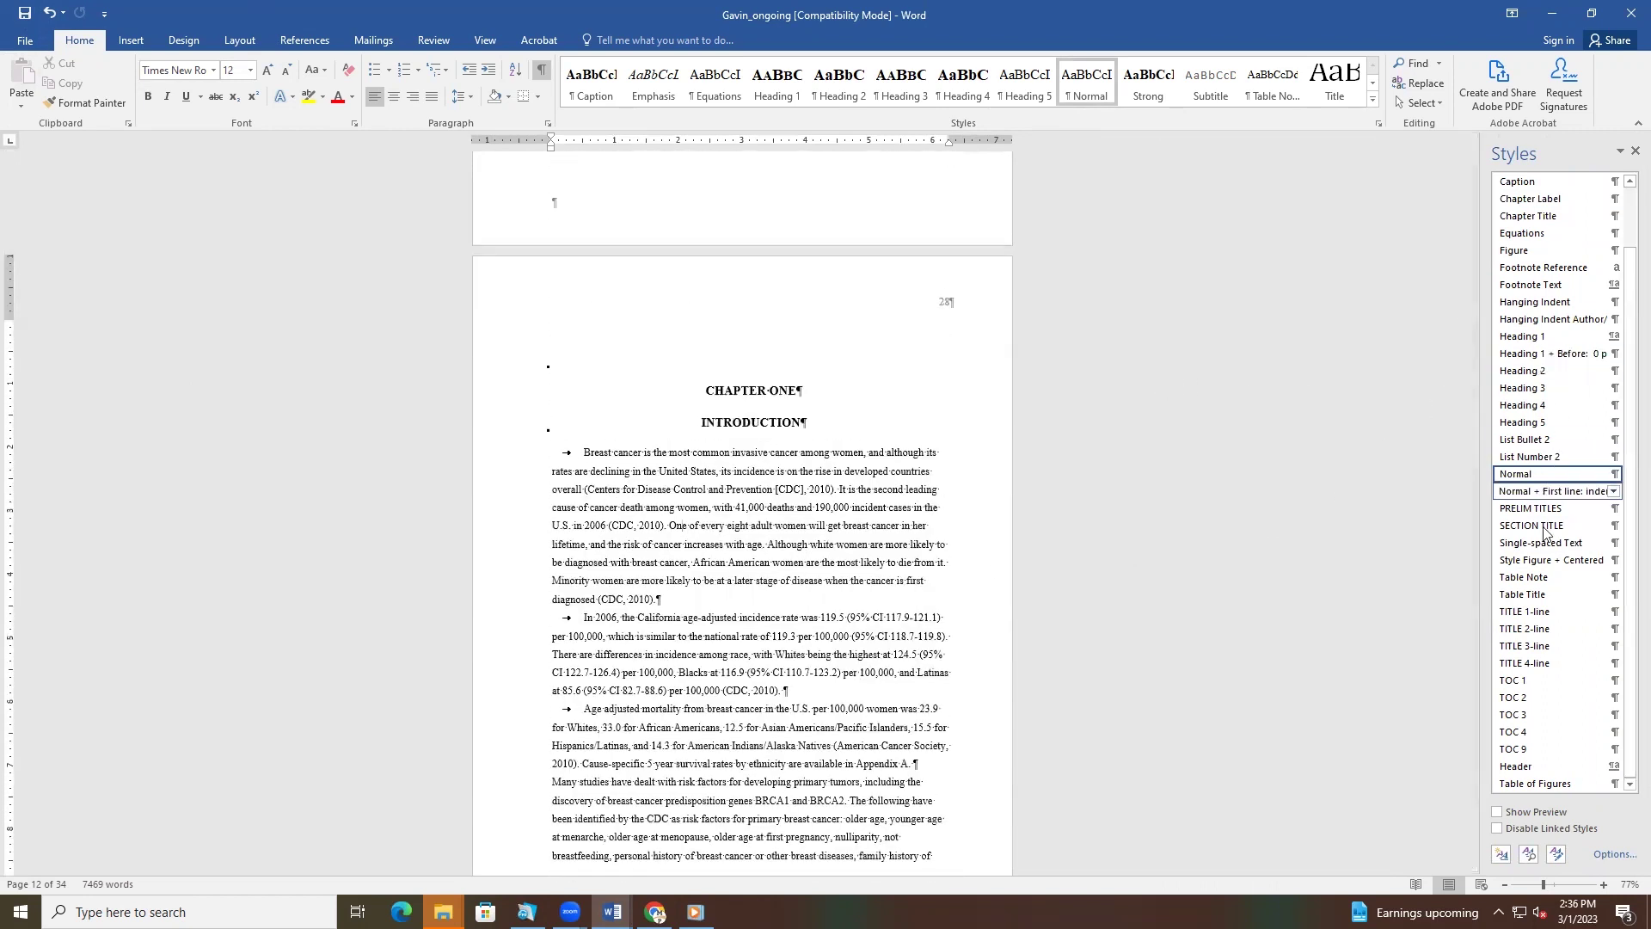
scroll(1542, 757, up, 2)
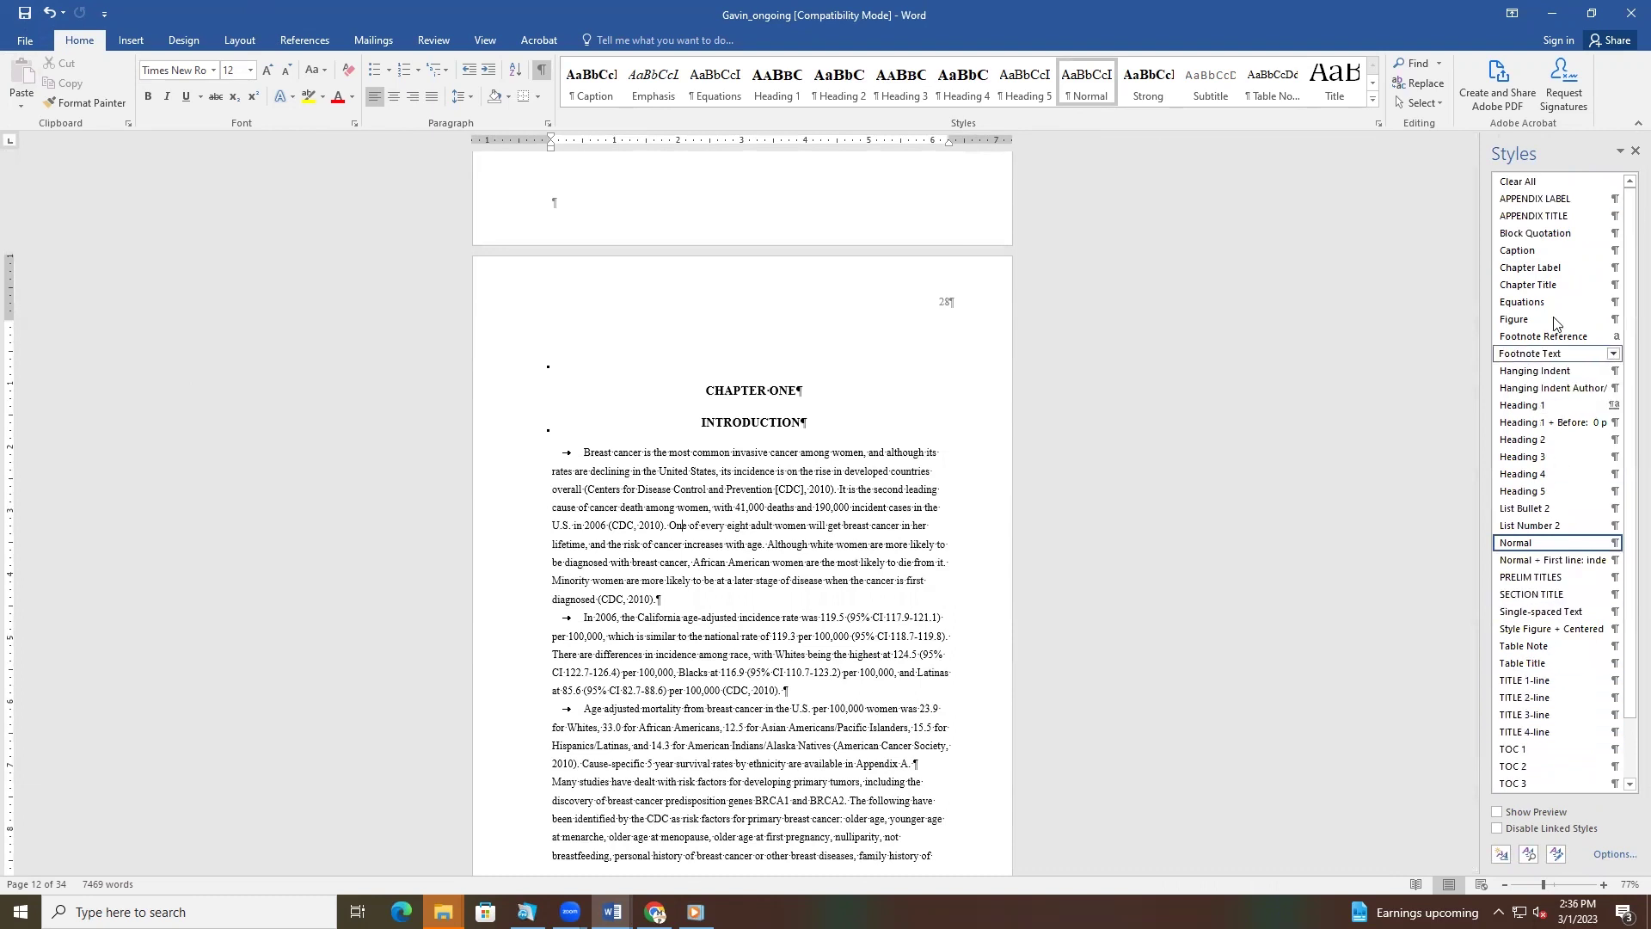
scroll(925, 596, up, 1)
scroll(925, 596, up, 5)
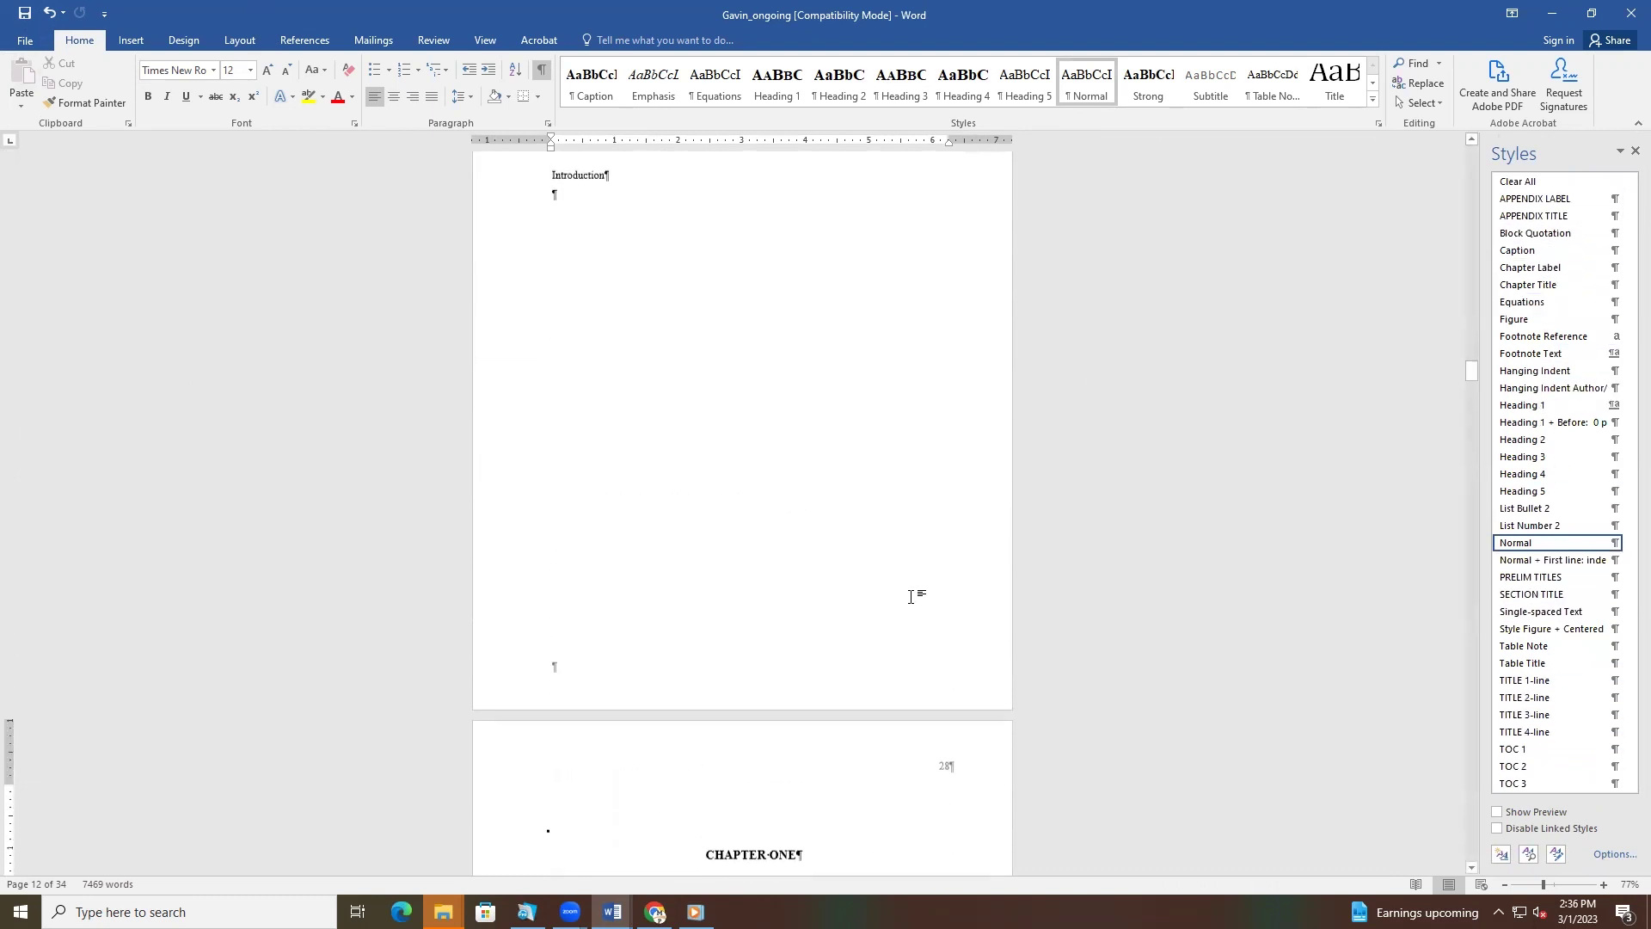
scroll(910, 596, up, 11)
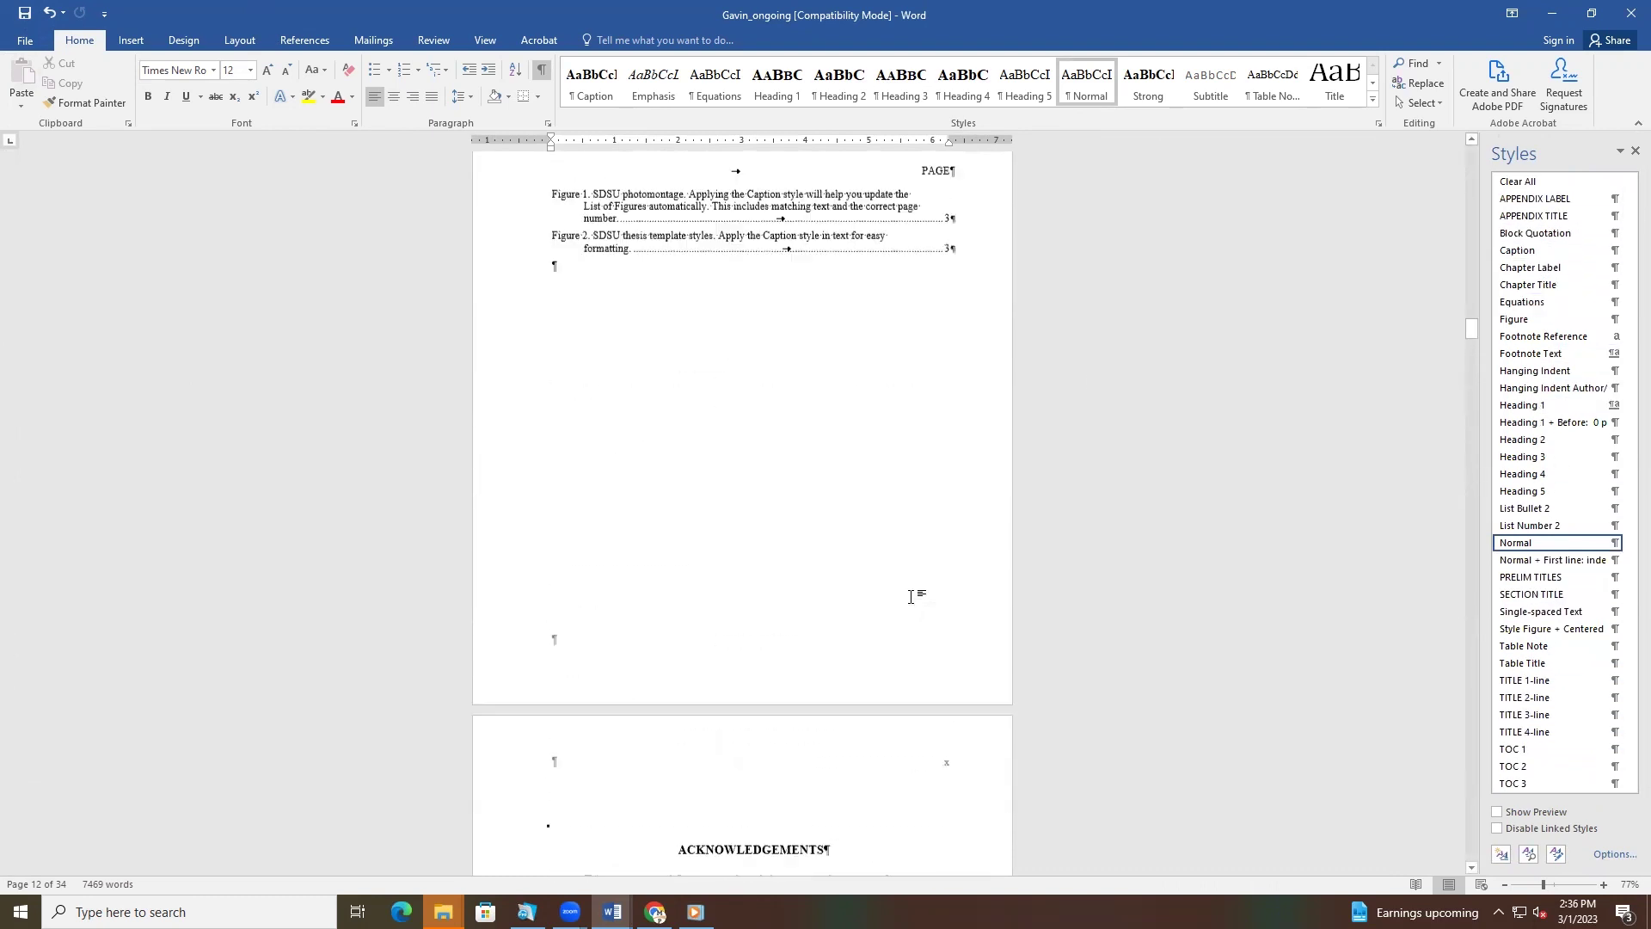
scroll(911, 596, up, 10)
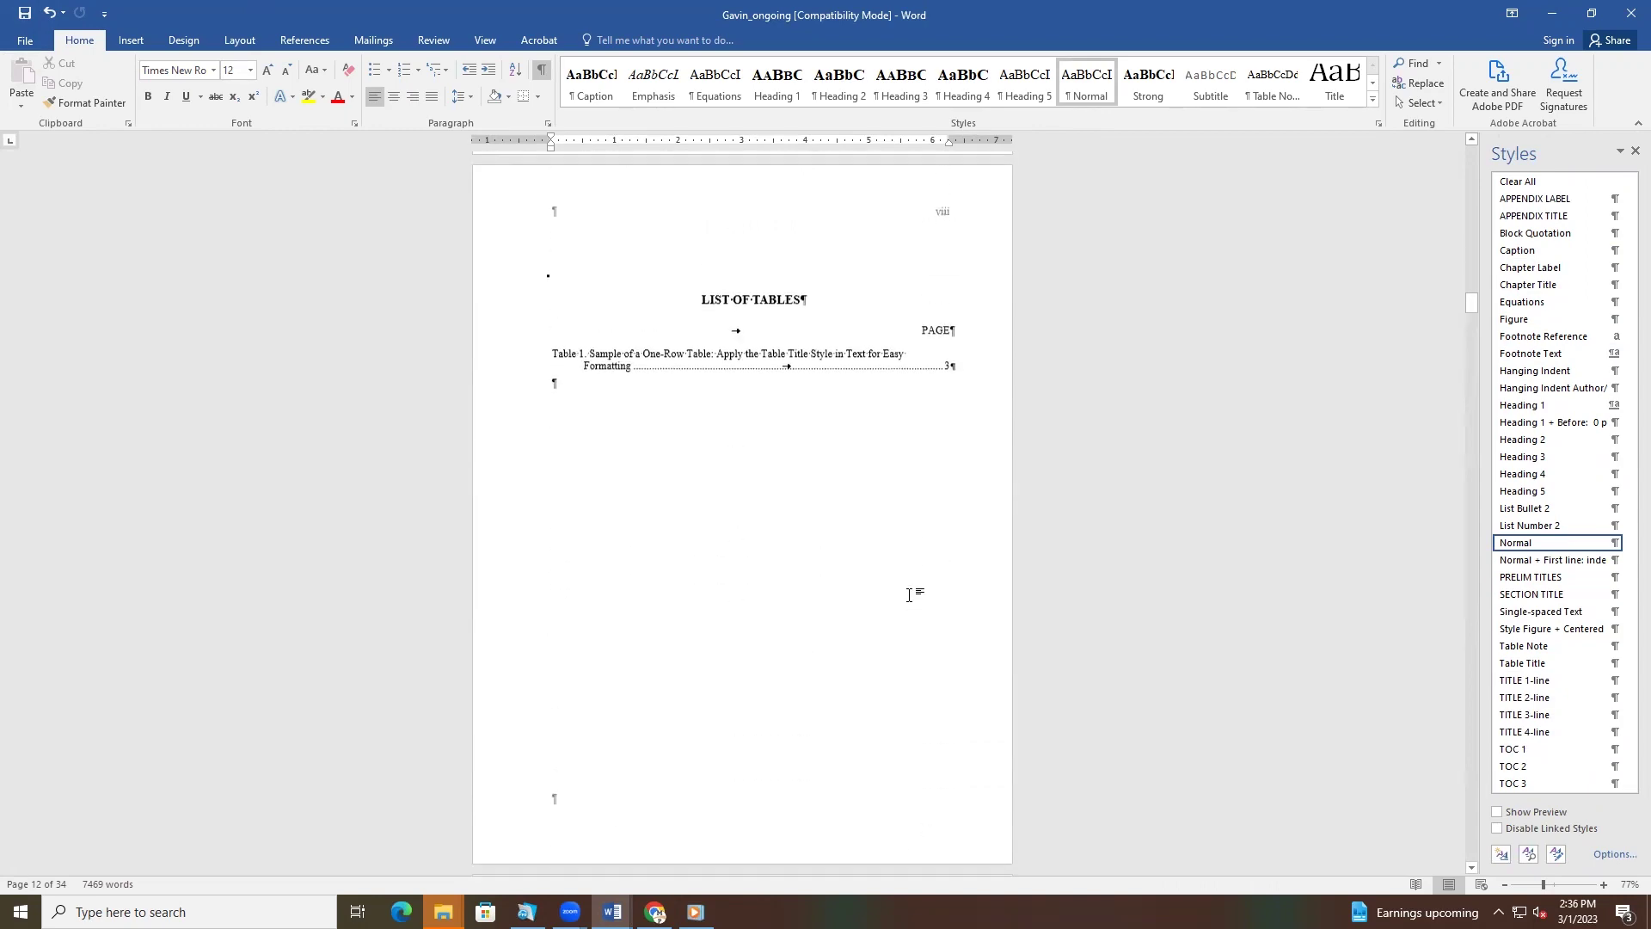
scroll(911, 599, up, 6)
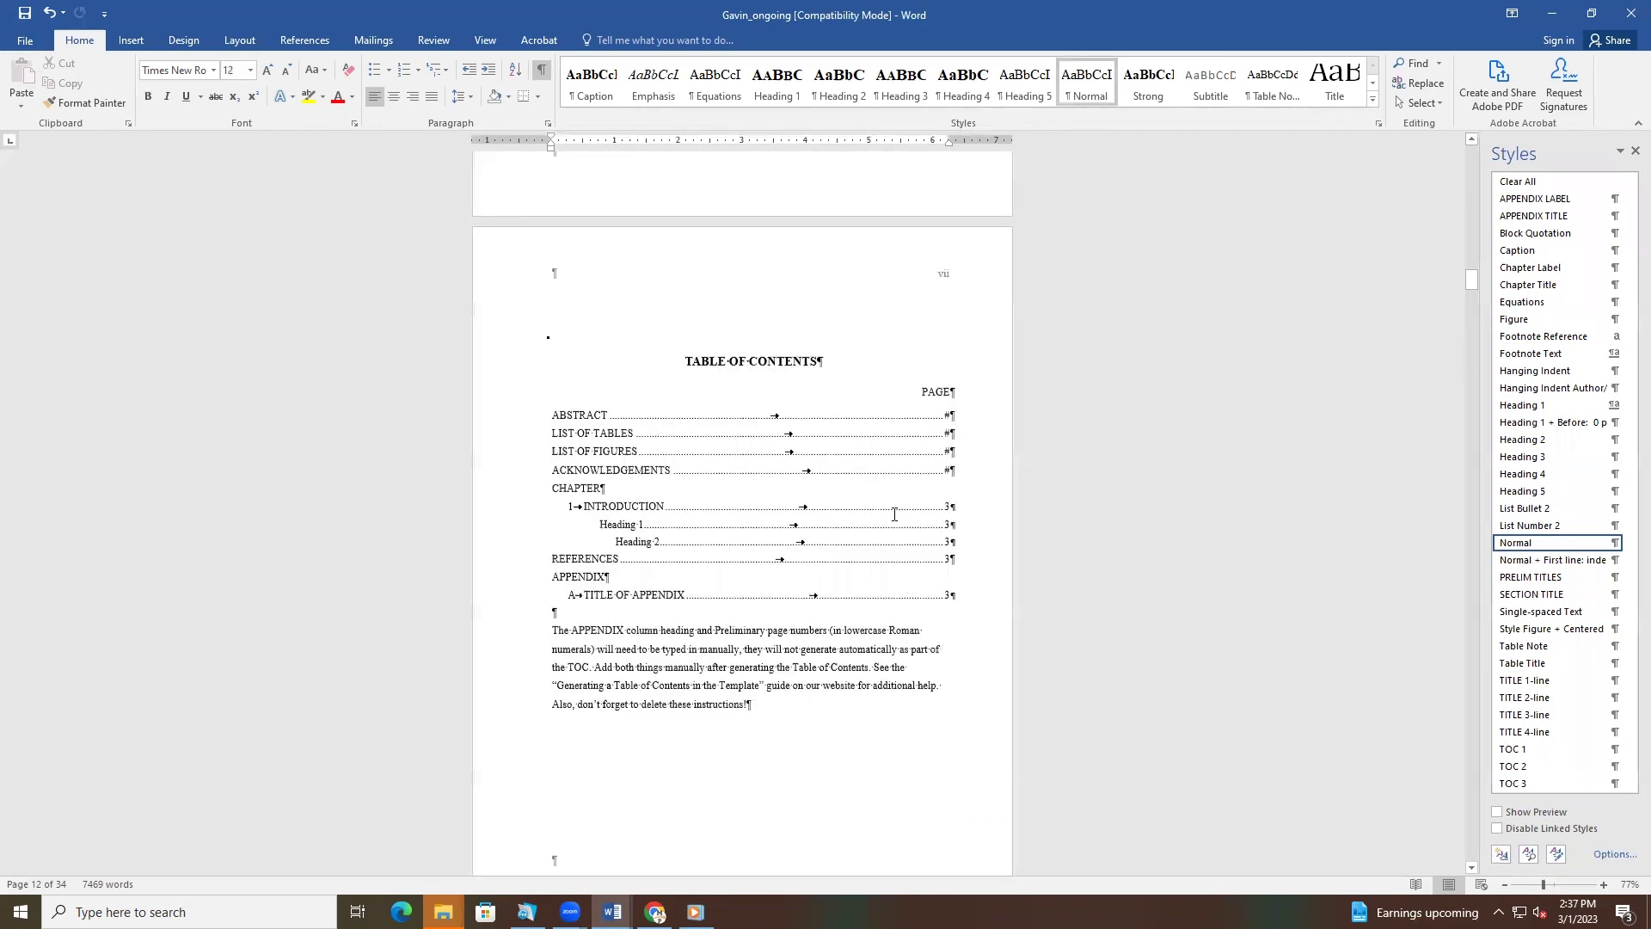